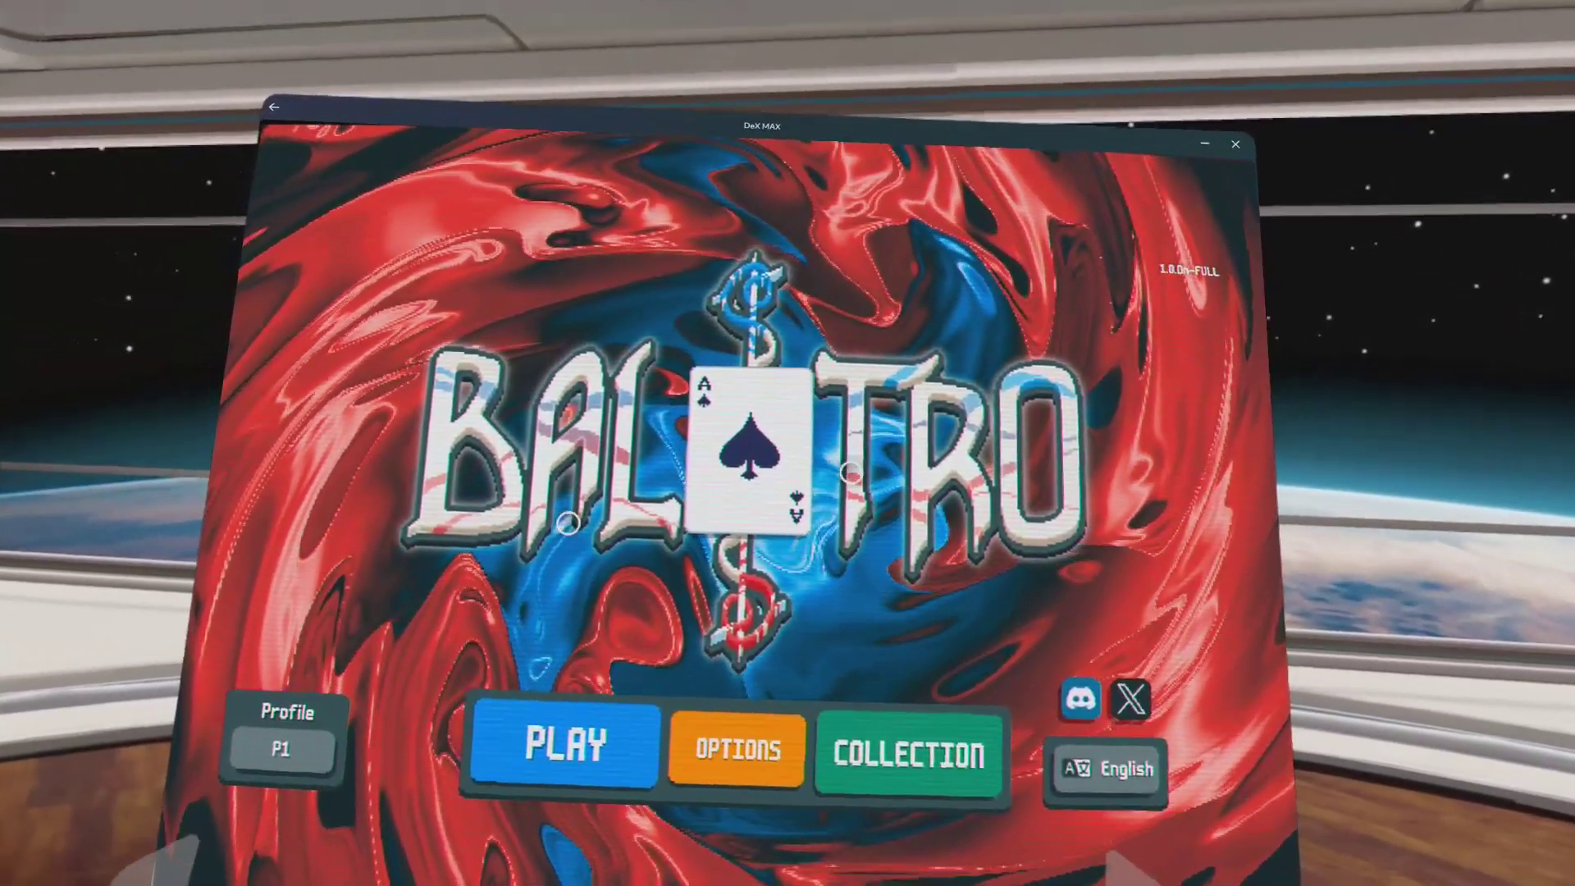
Resume the saved Red Deck run from the Continue tab.
click(566, 743)
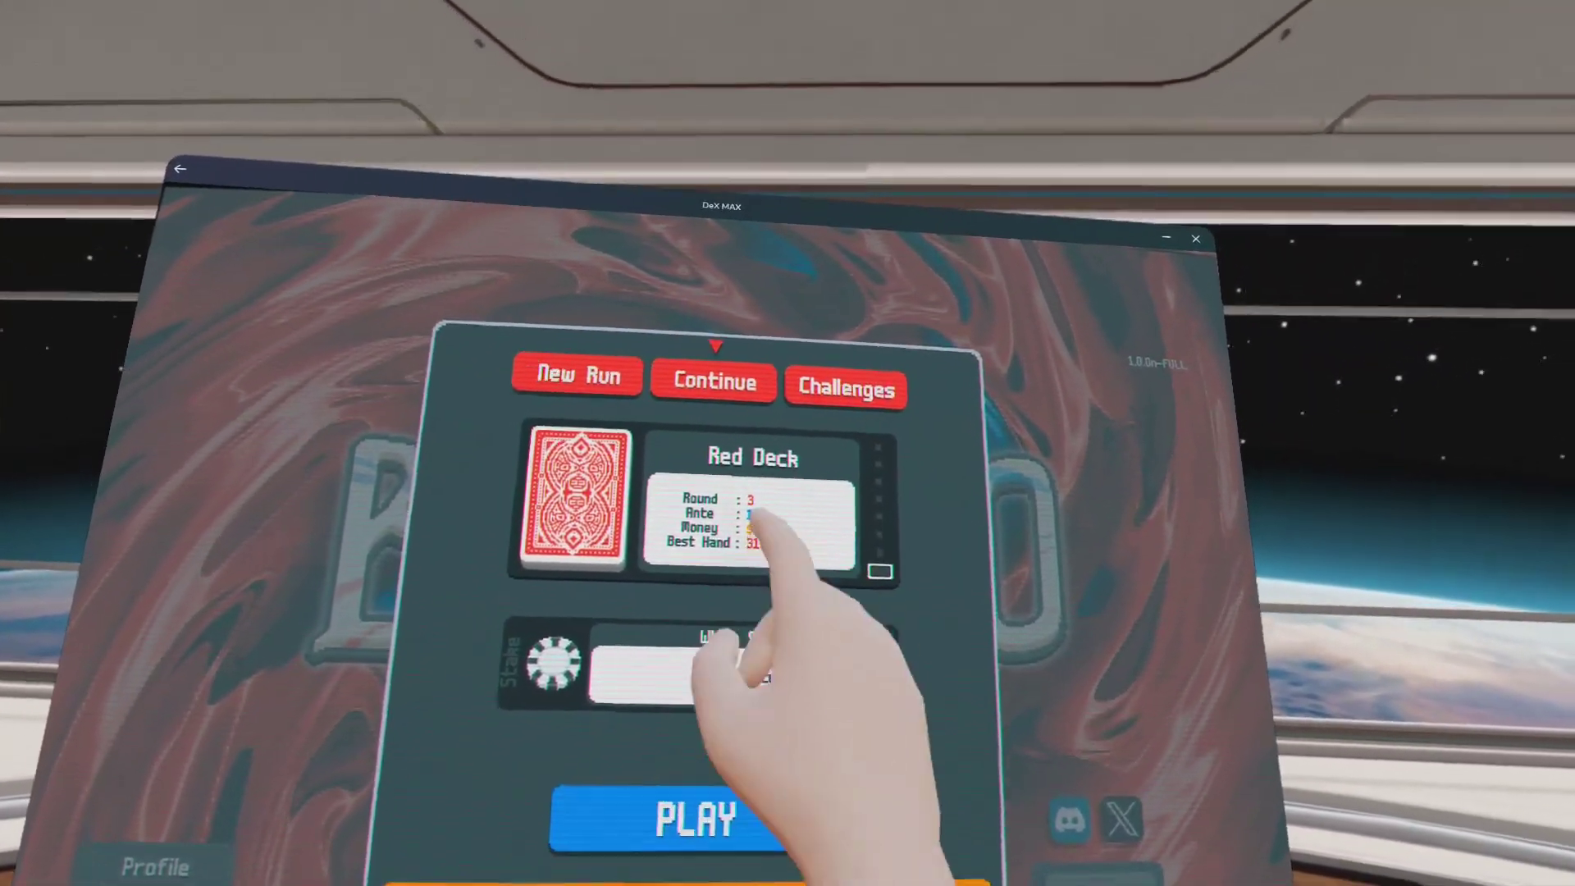
click(820, 326)
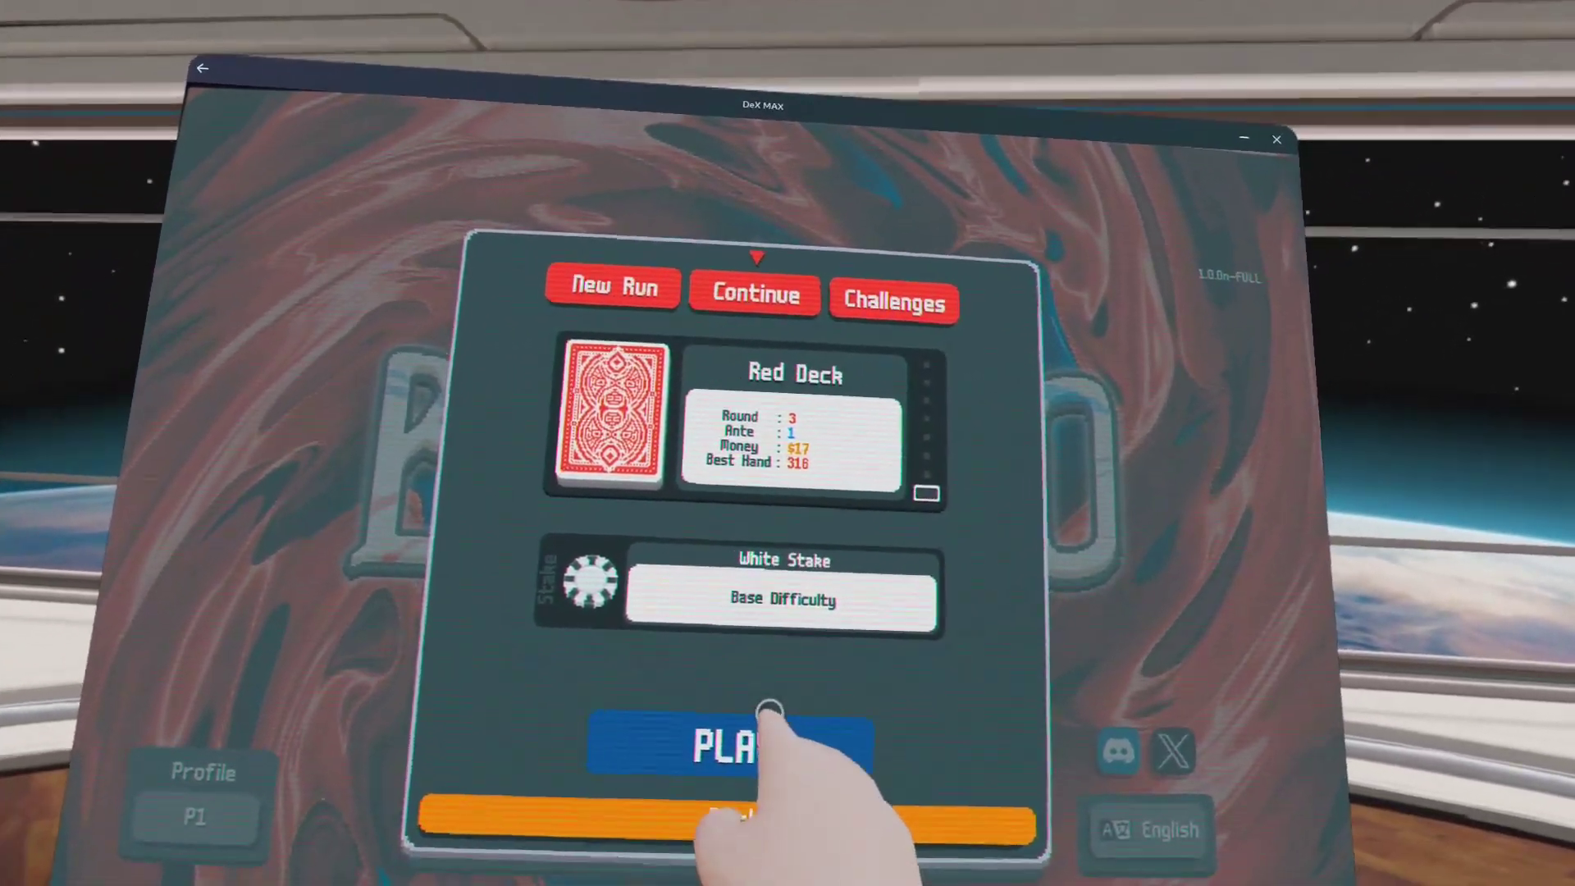
click(779, 726)
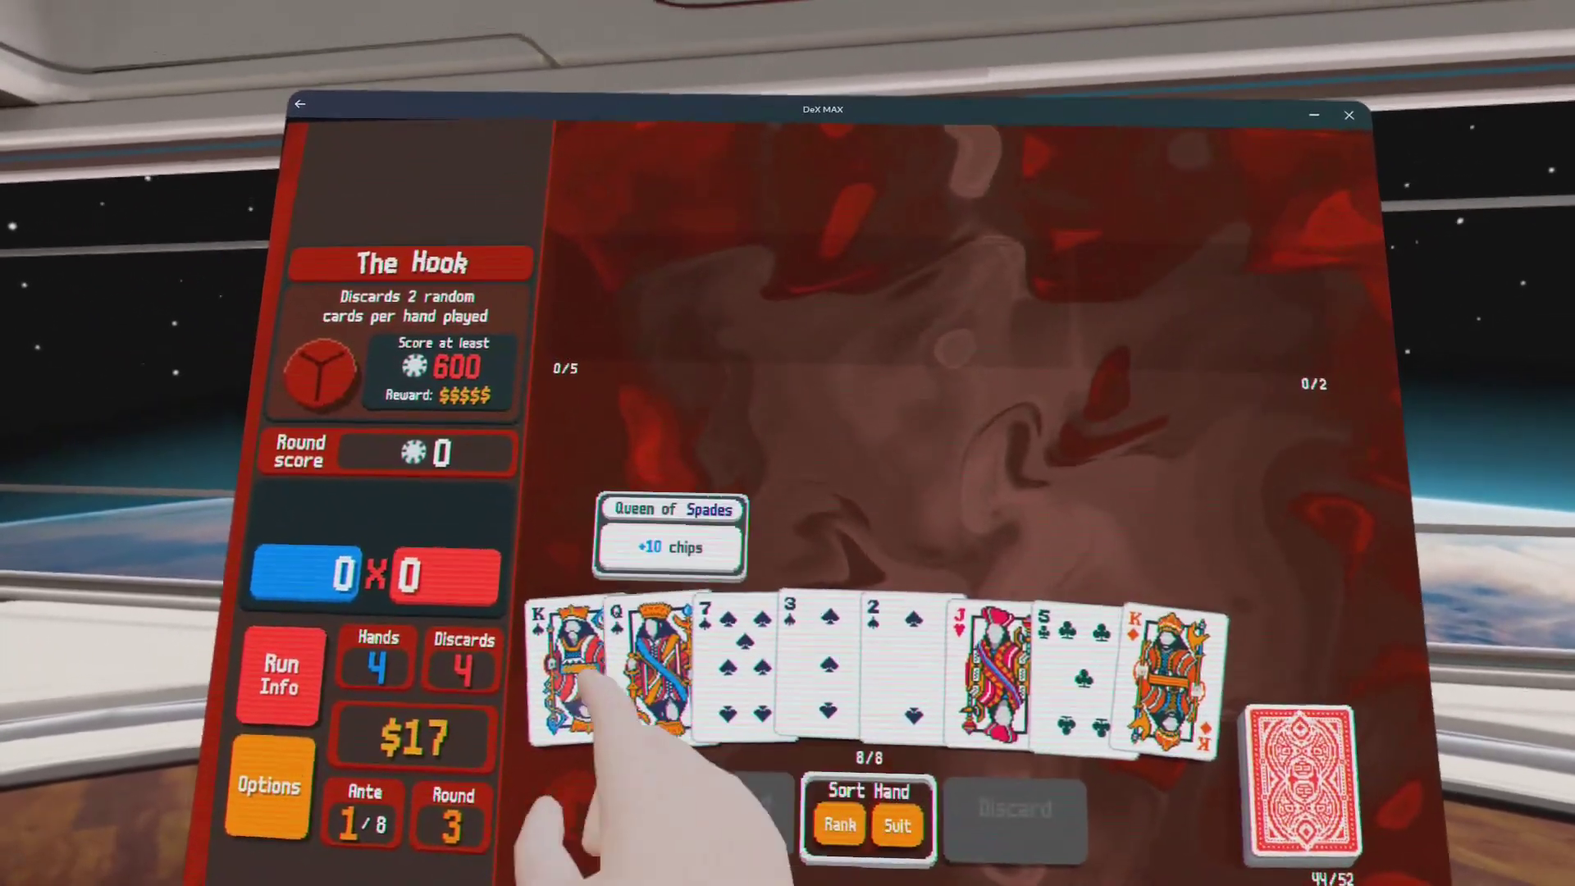
Play a Flush with the King, Queen, 7, 3 and 2 of Spades.
click(566, 664)
click(656, 664)
click(738, 664)
click(820, 664)
click(902, 664)
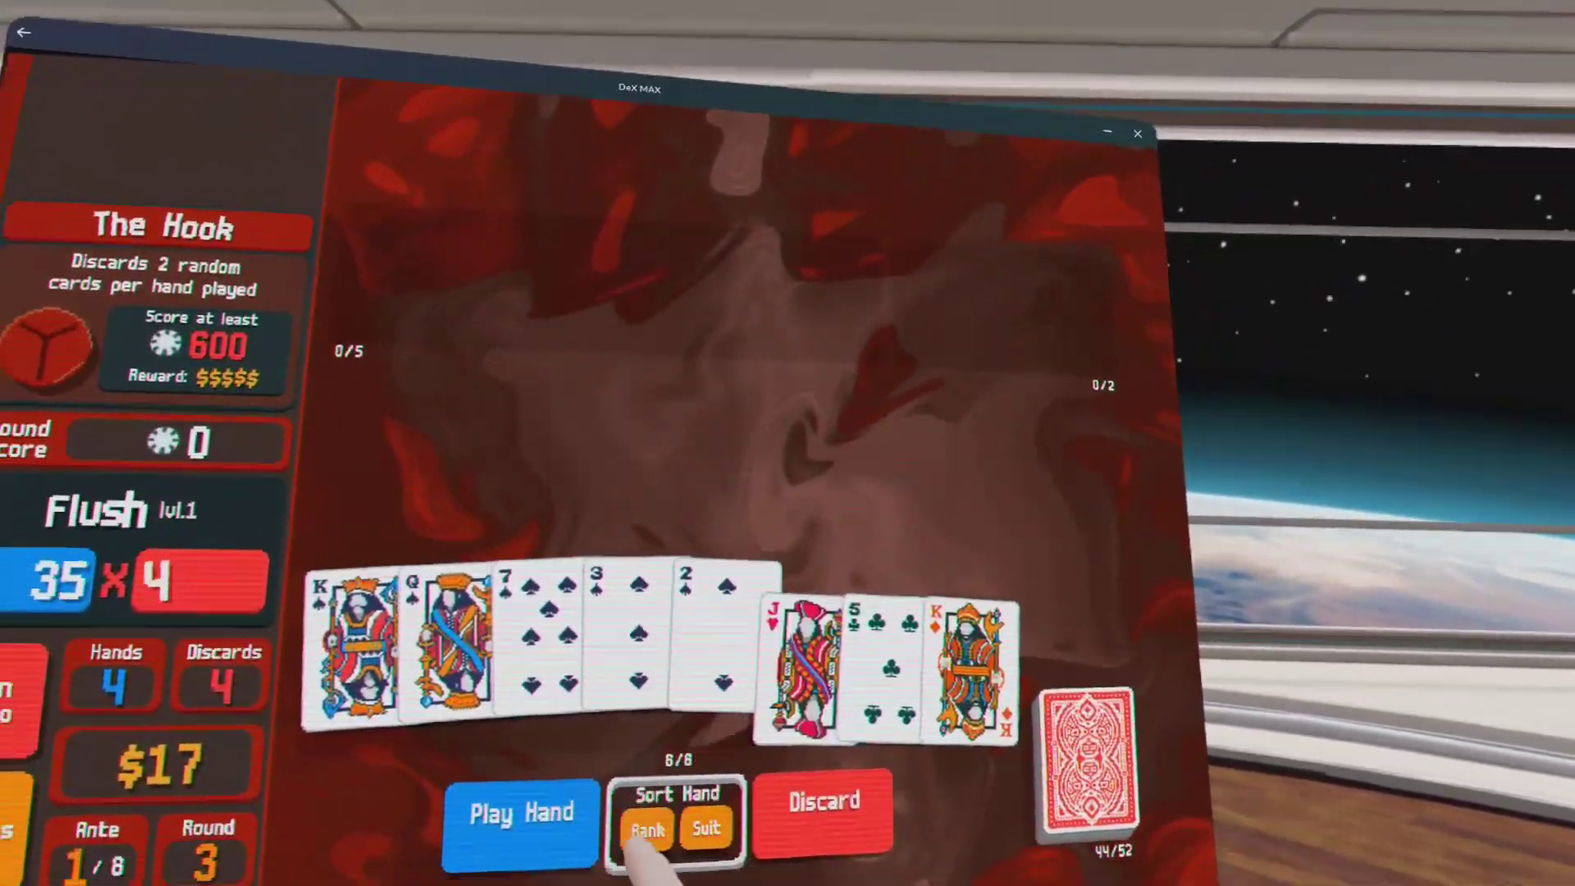
click(520, 820)
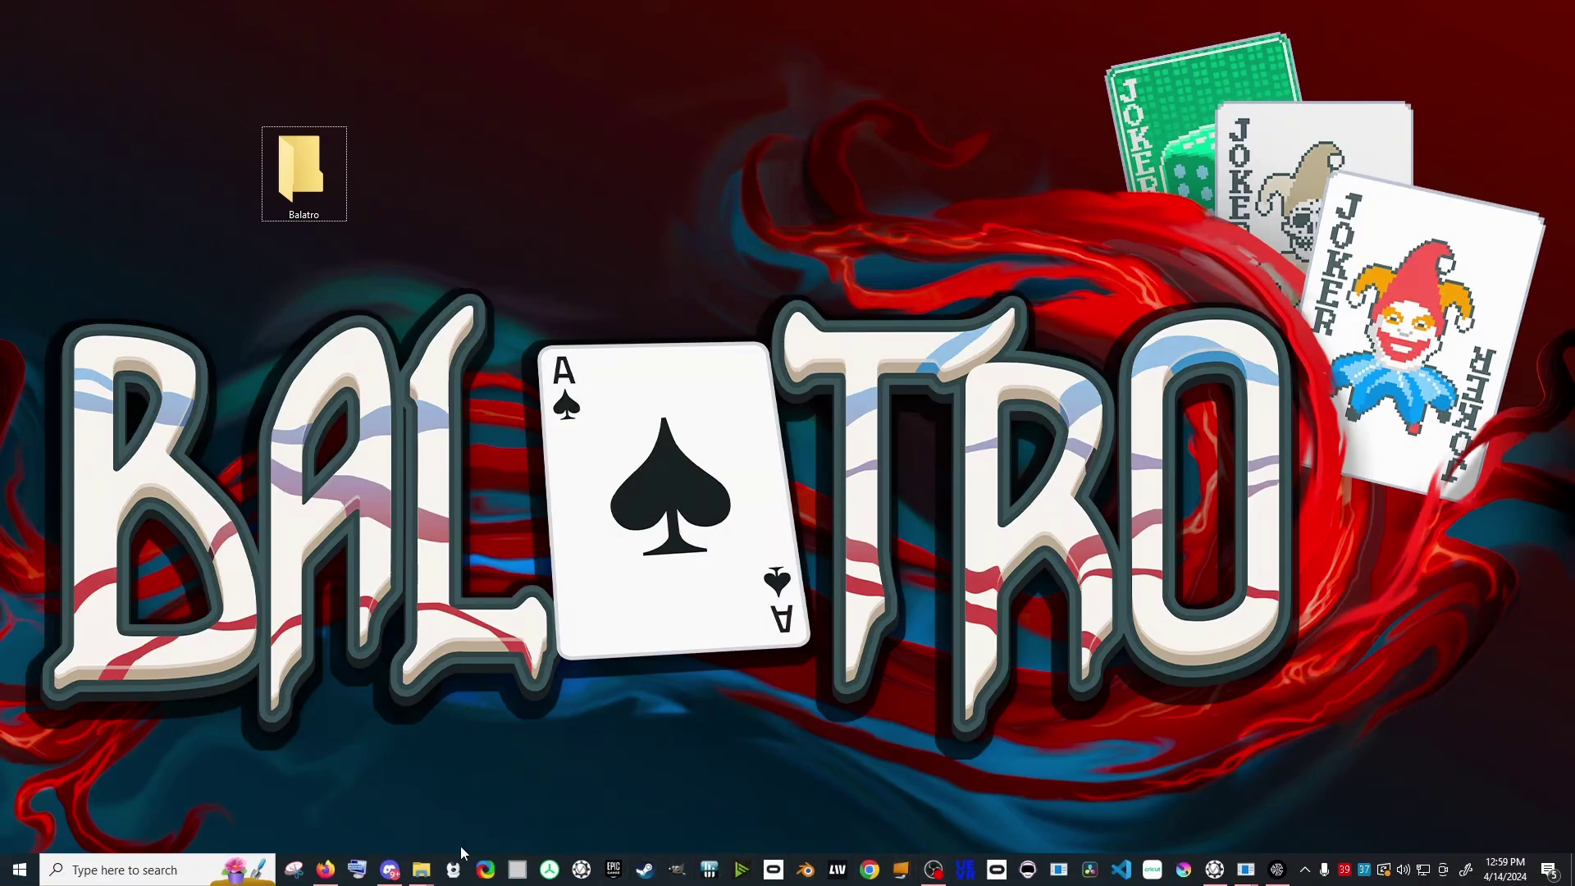
Bring the Steam window showing the Balatro store page to the front.
click(645, 871)
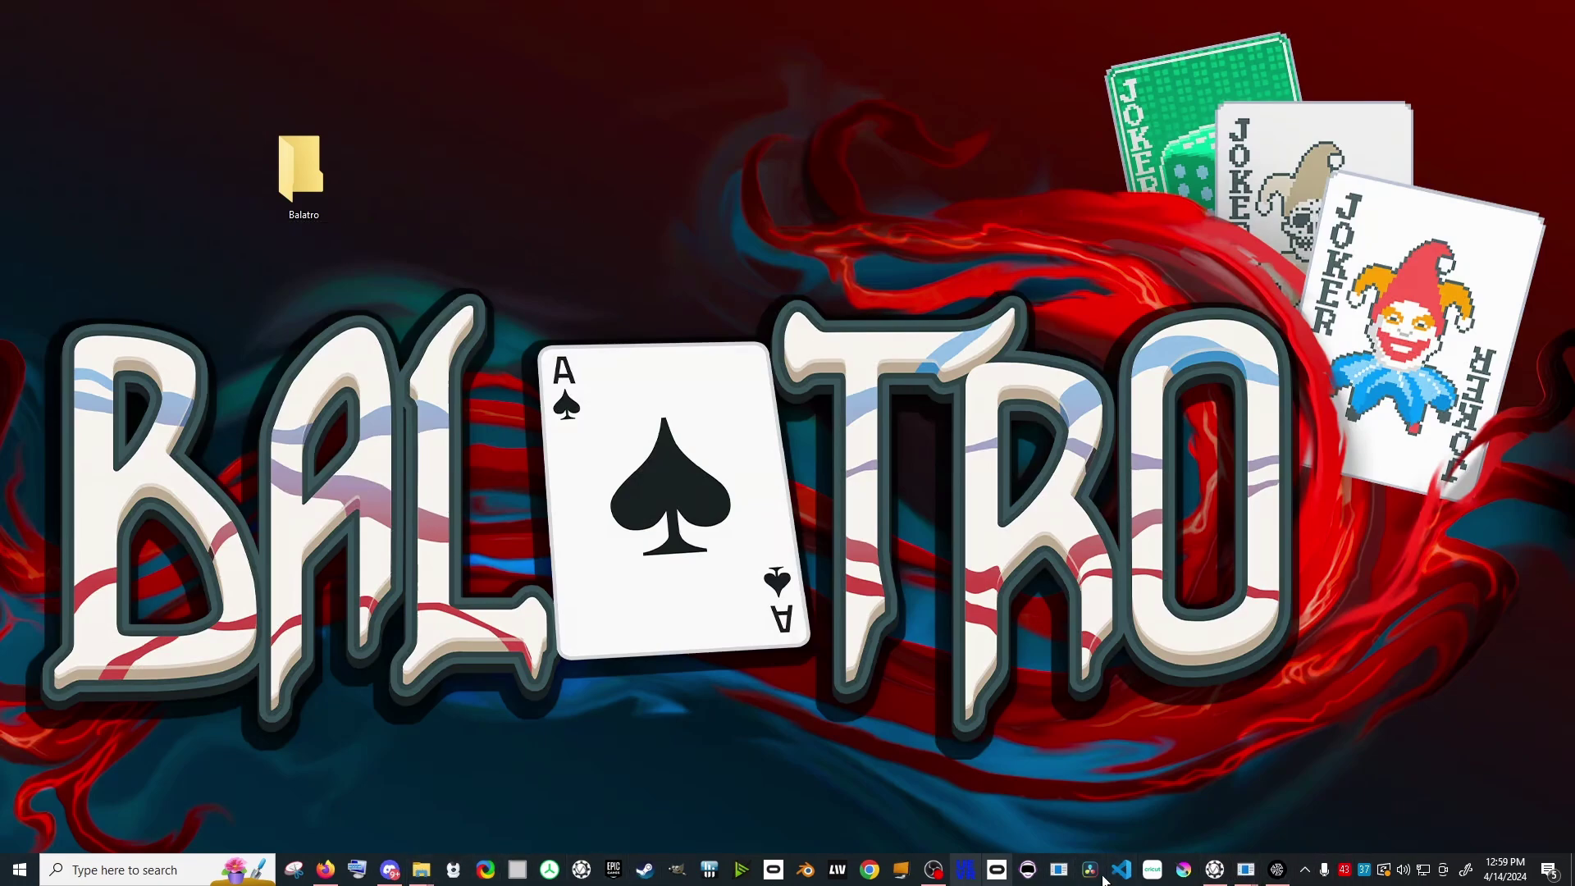
mouse_move(1234, 871)
click(1263, 792)
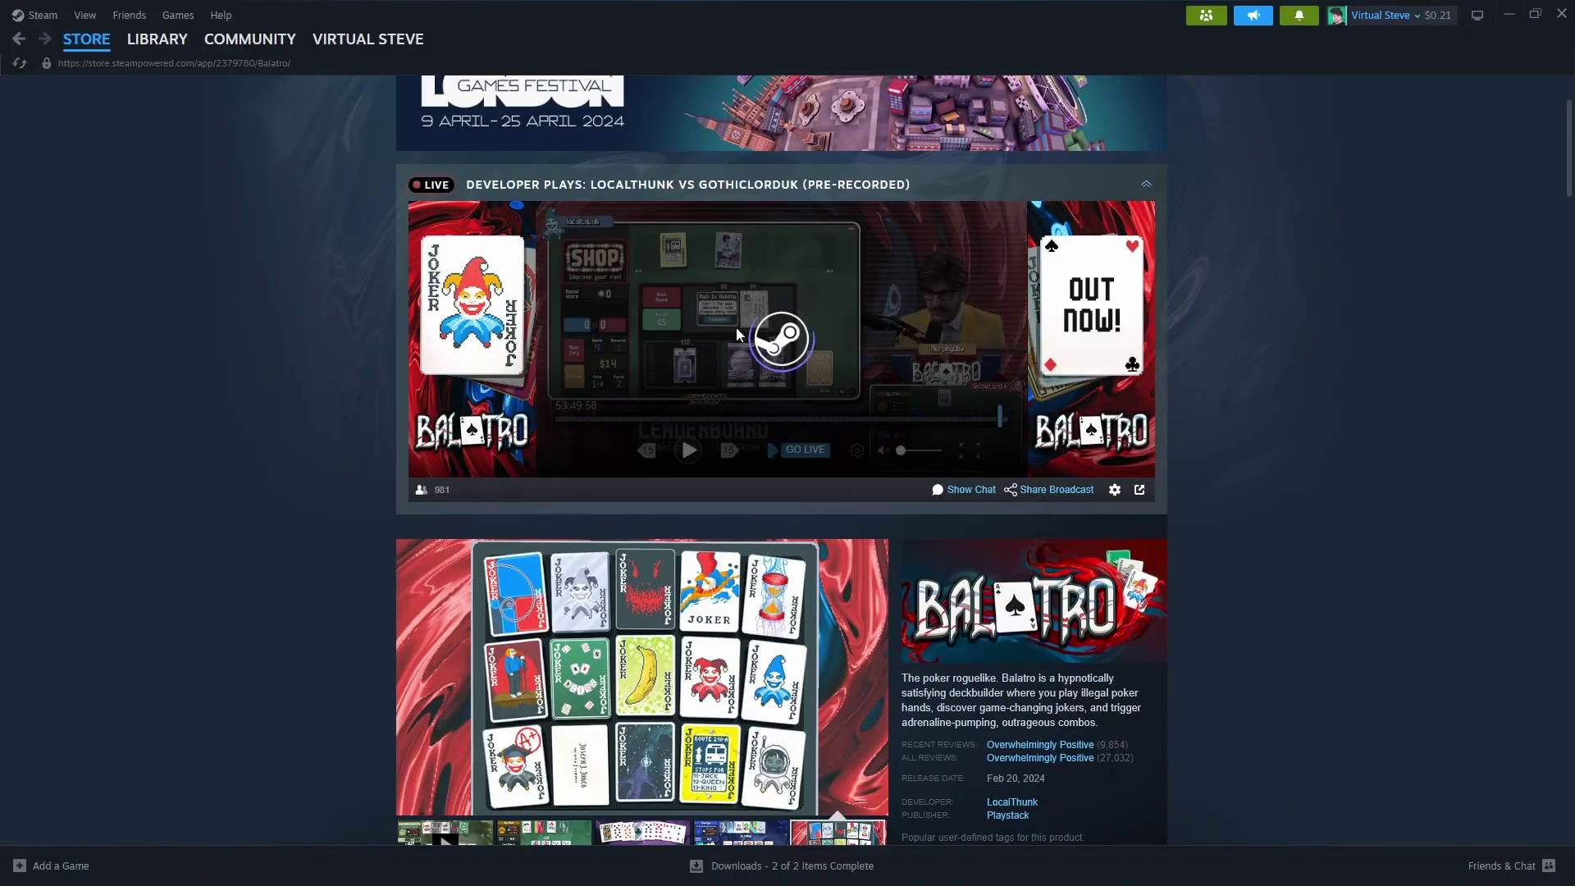
scroll(666, 425, up, 2)
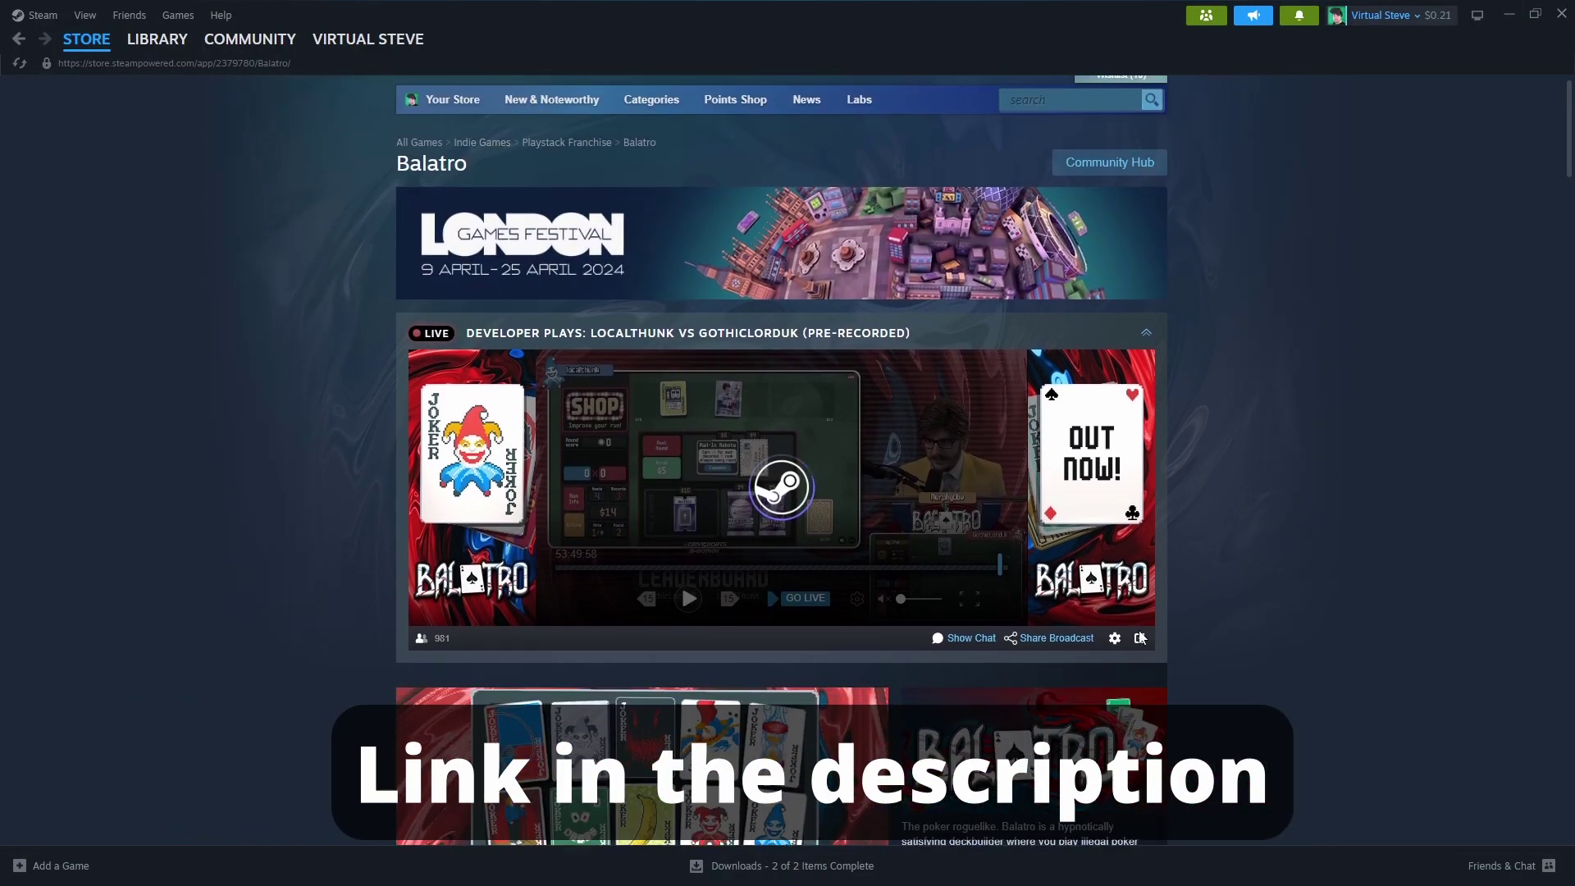
scroll(1139, 637, down, 7)
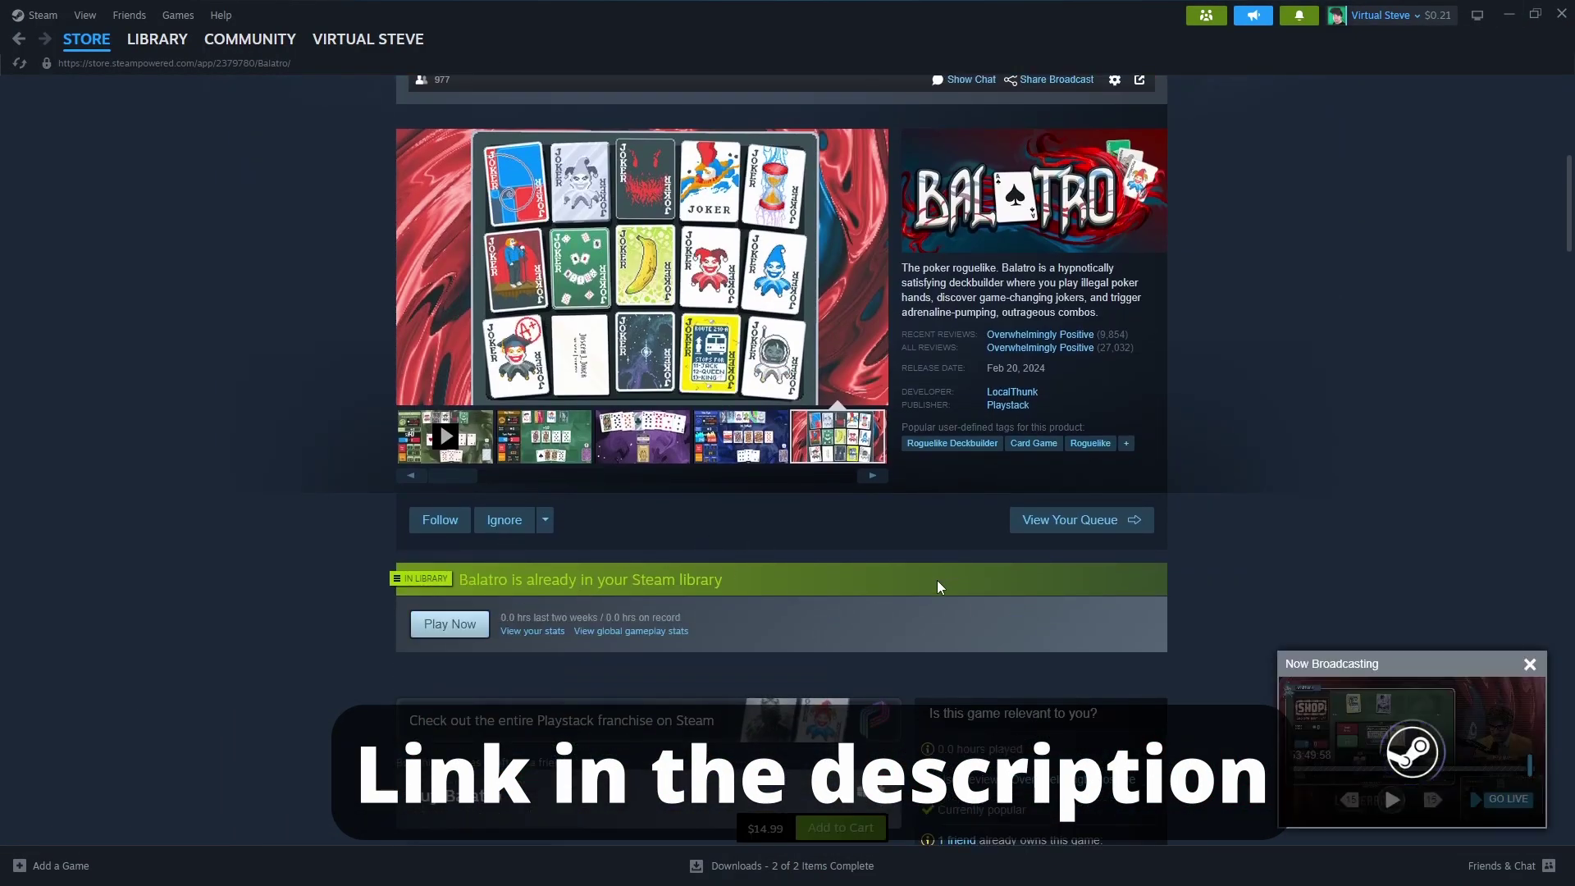
scroll(933, 600, up, 7)
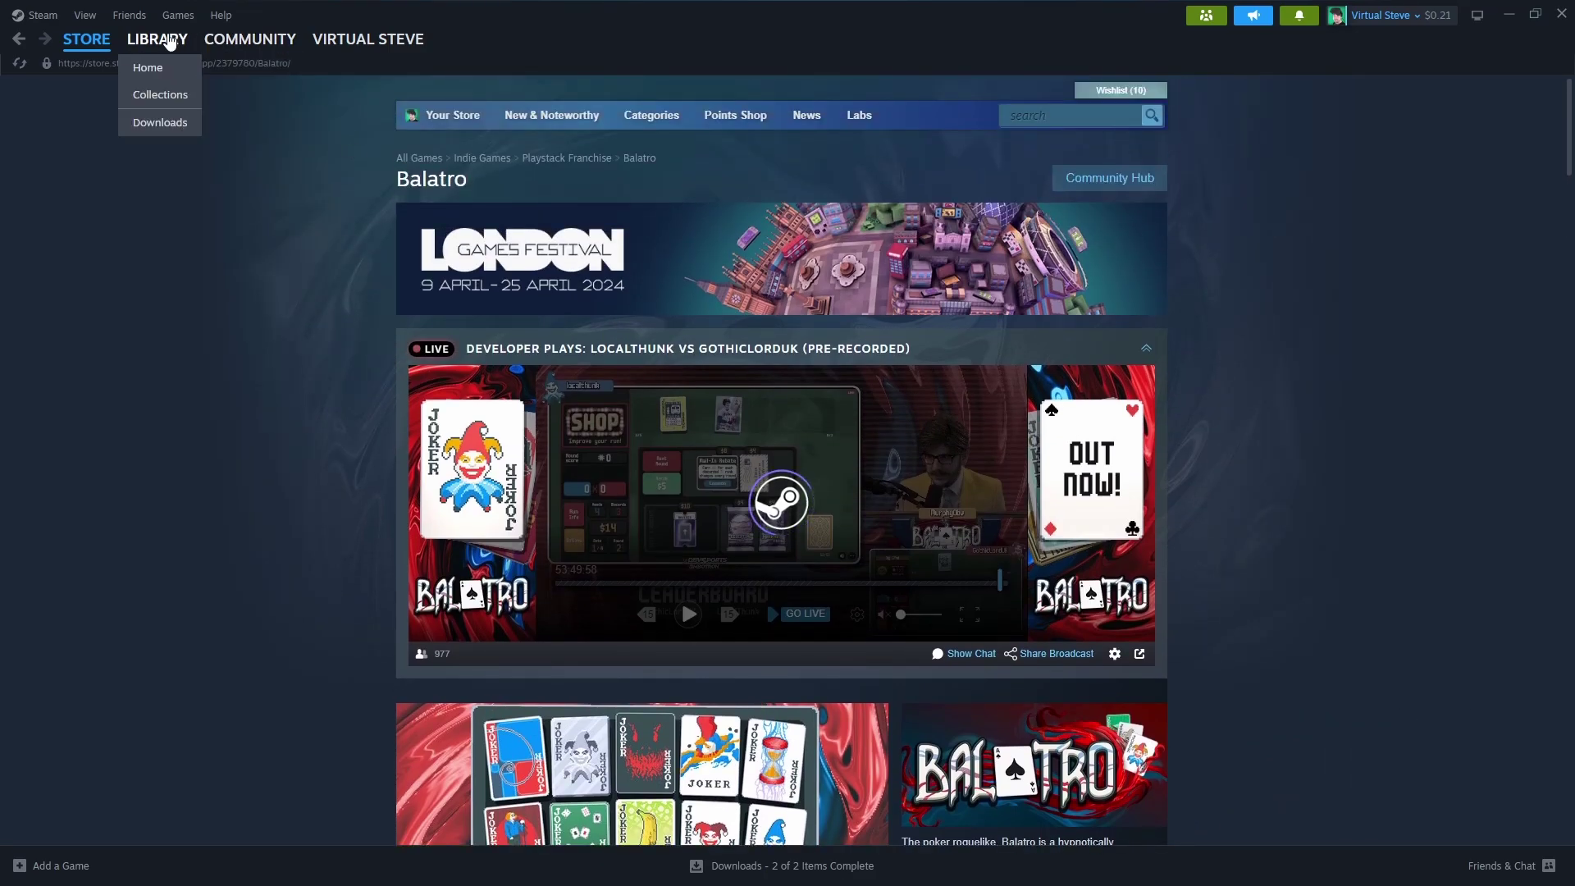
Switch to the Library and open Balatro's context menu with its Manage options.
click(170, 43)
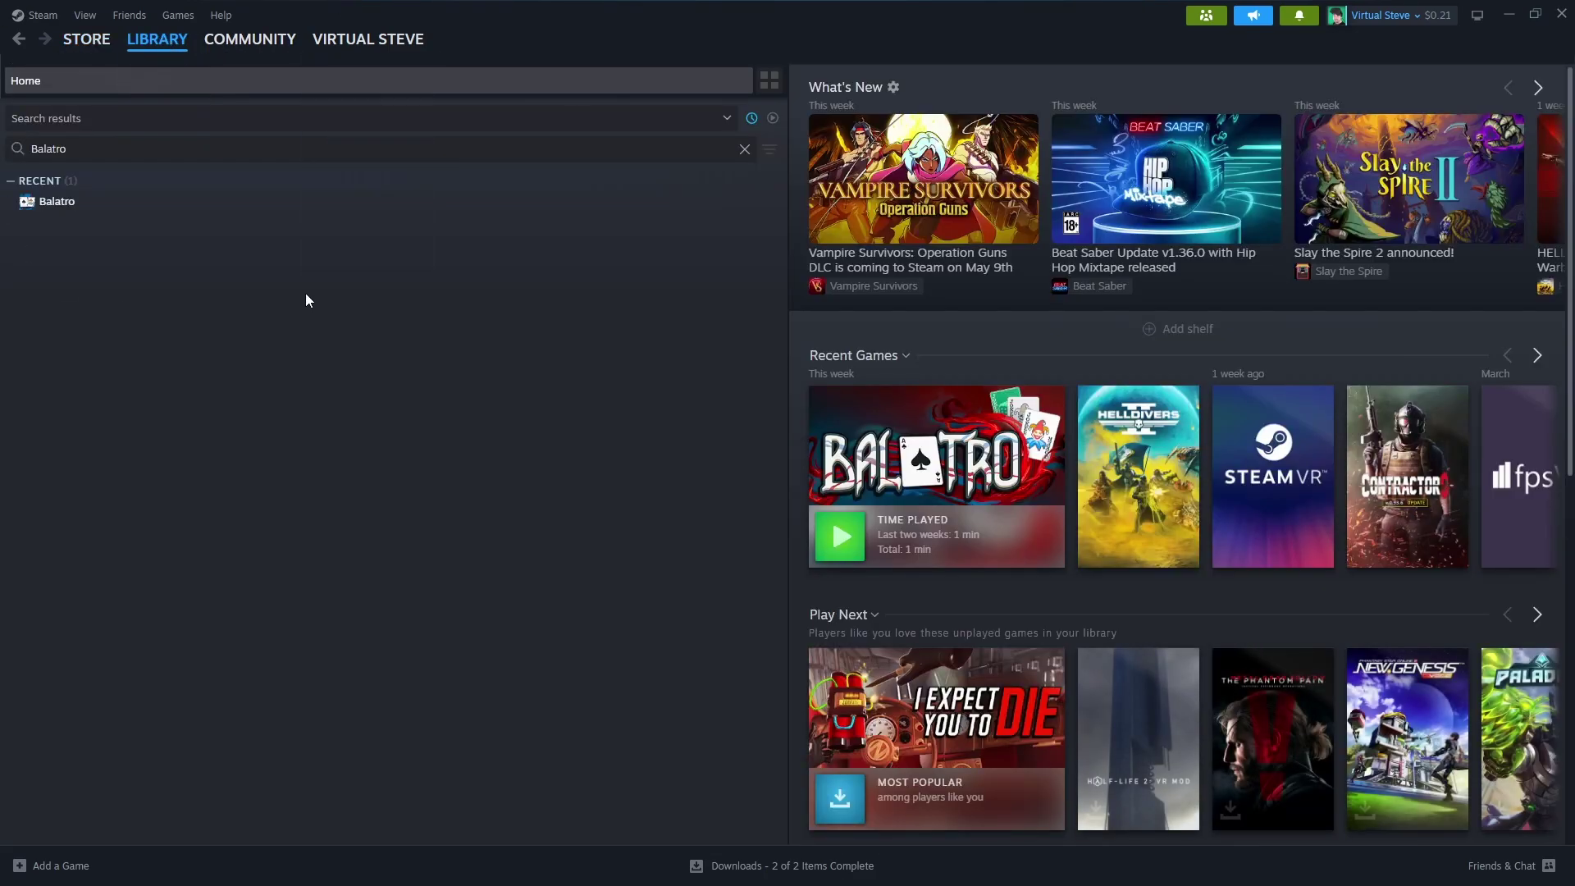
right_click(207, 201)
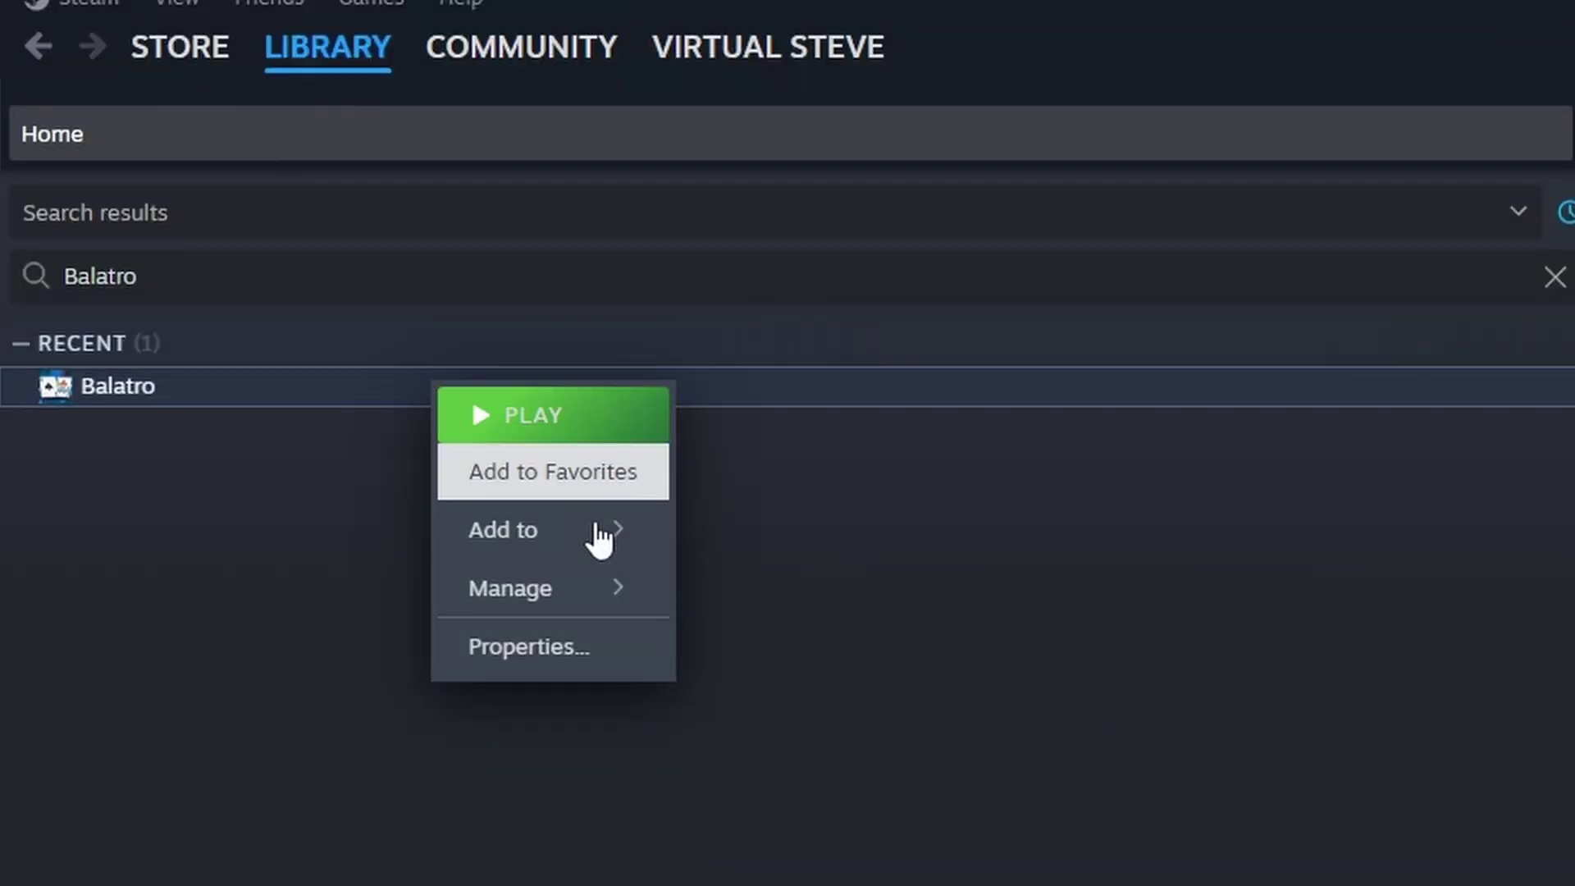
mouse_move(274, 298)
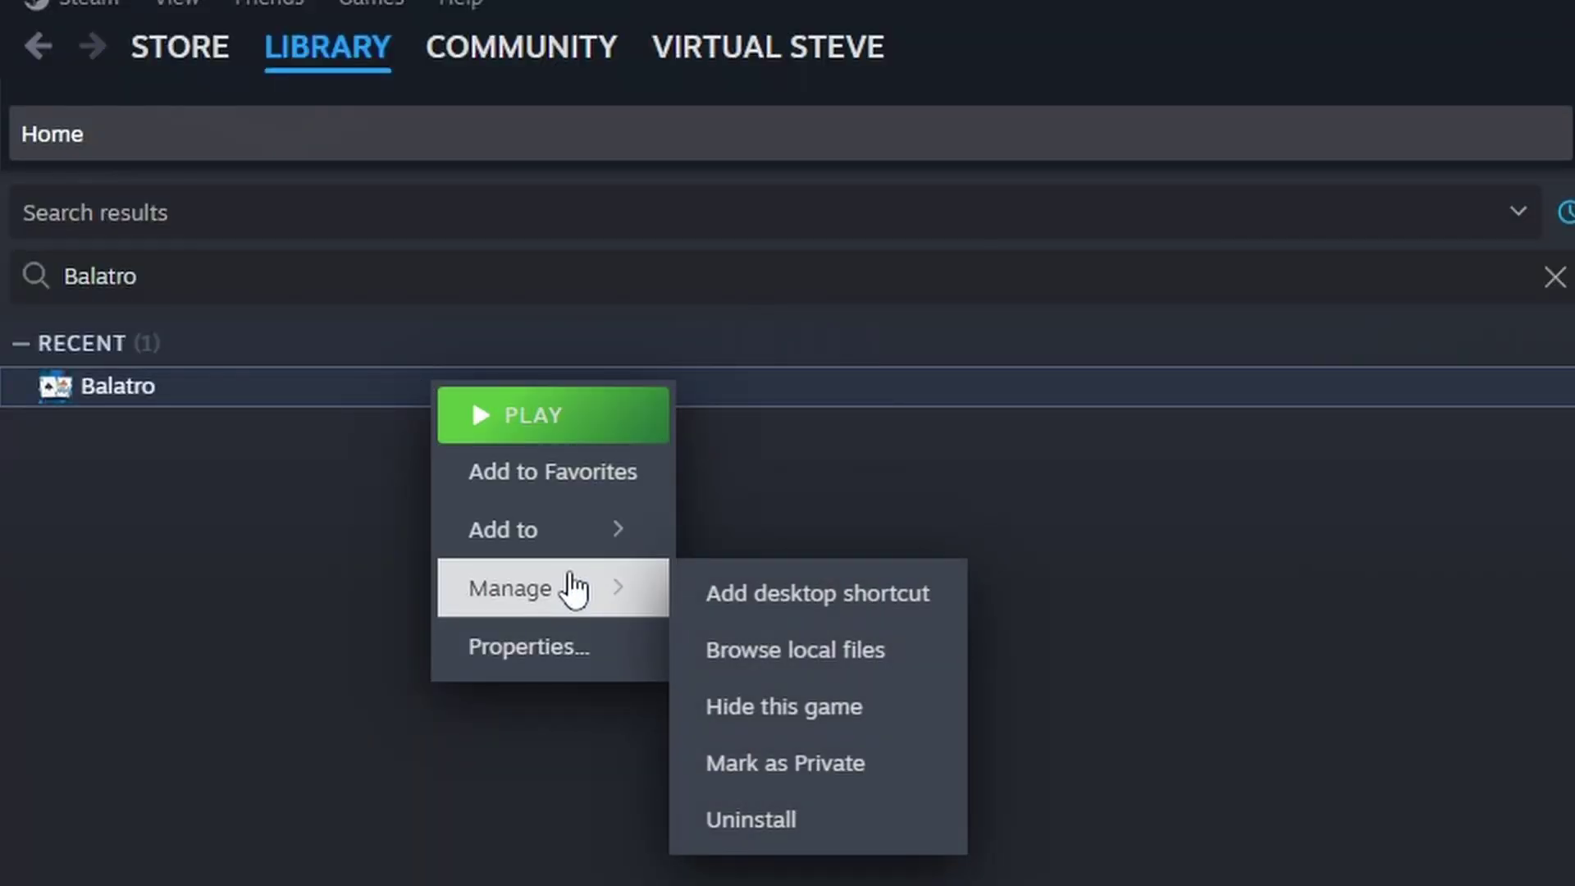
click(257, 597)
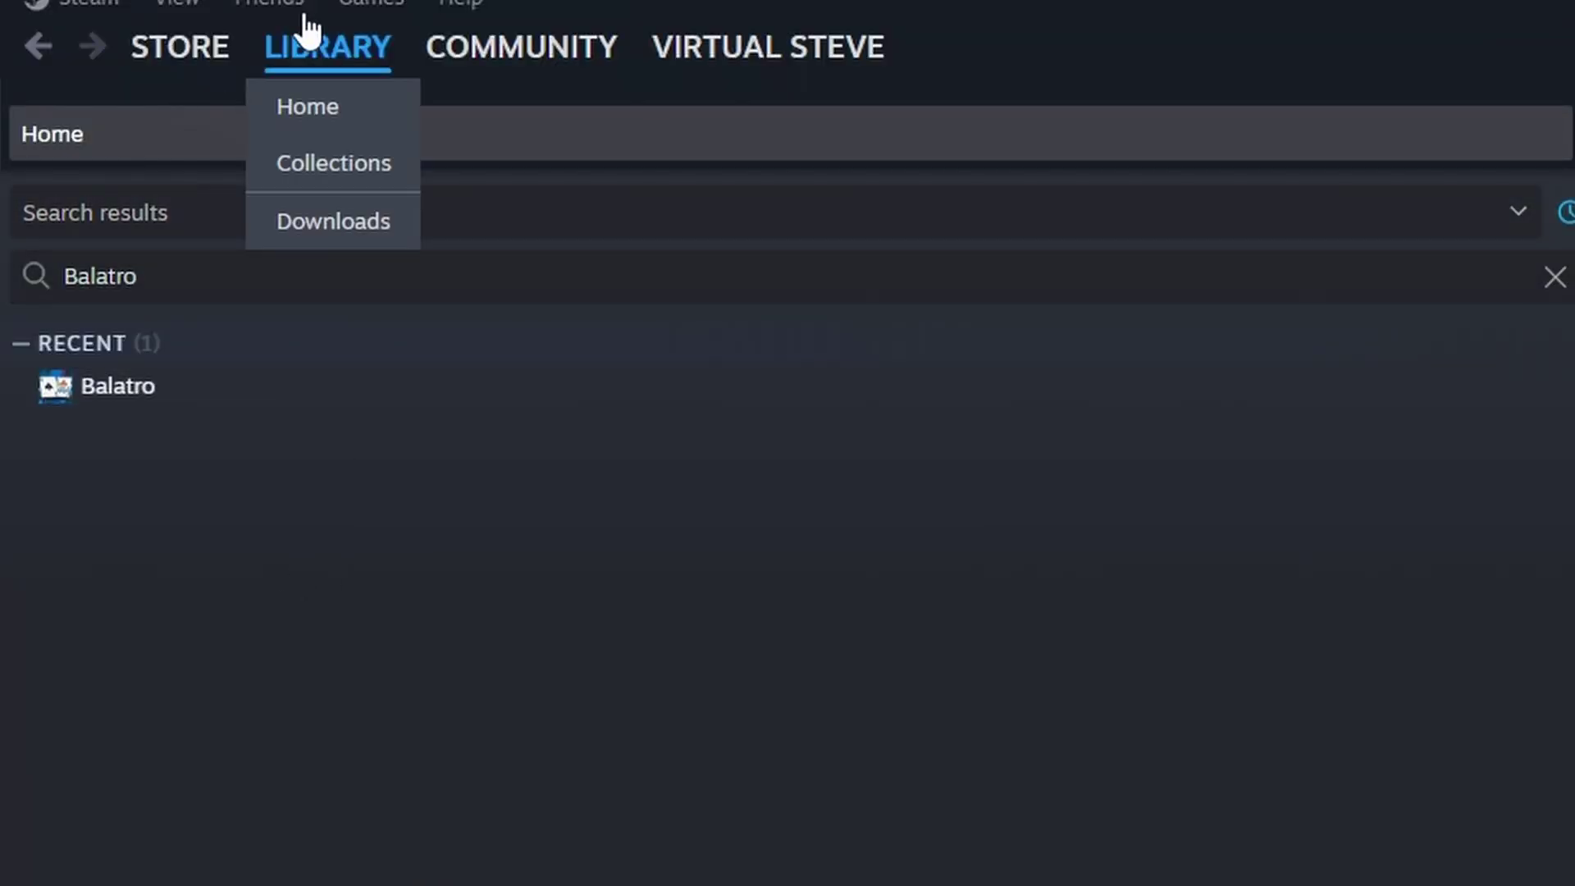
right_click(289, 381)
Browse Balatro's local files, select Balatro.exe, then minimize Explorer and return to the browser.
mouse_move(450, 598)
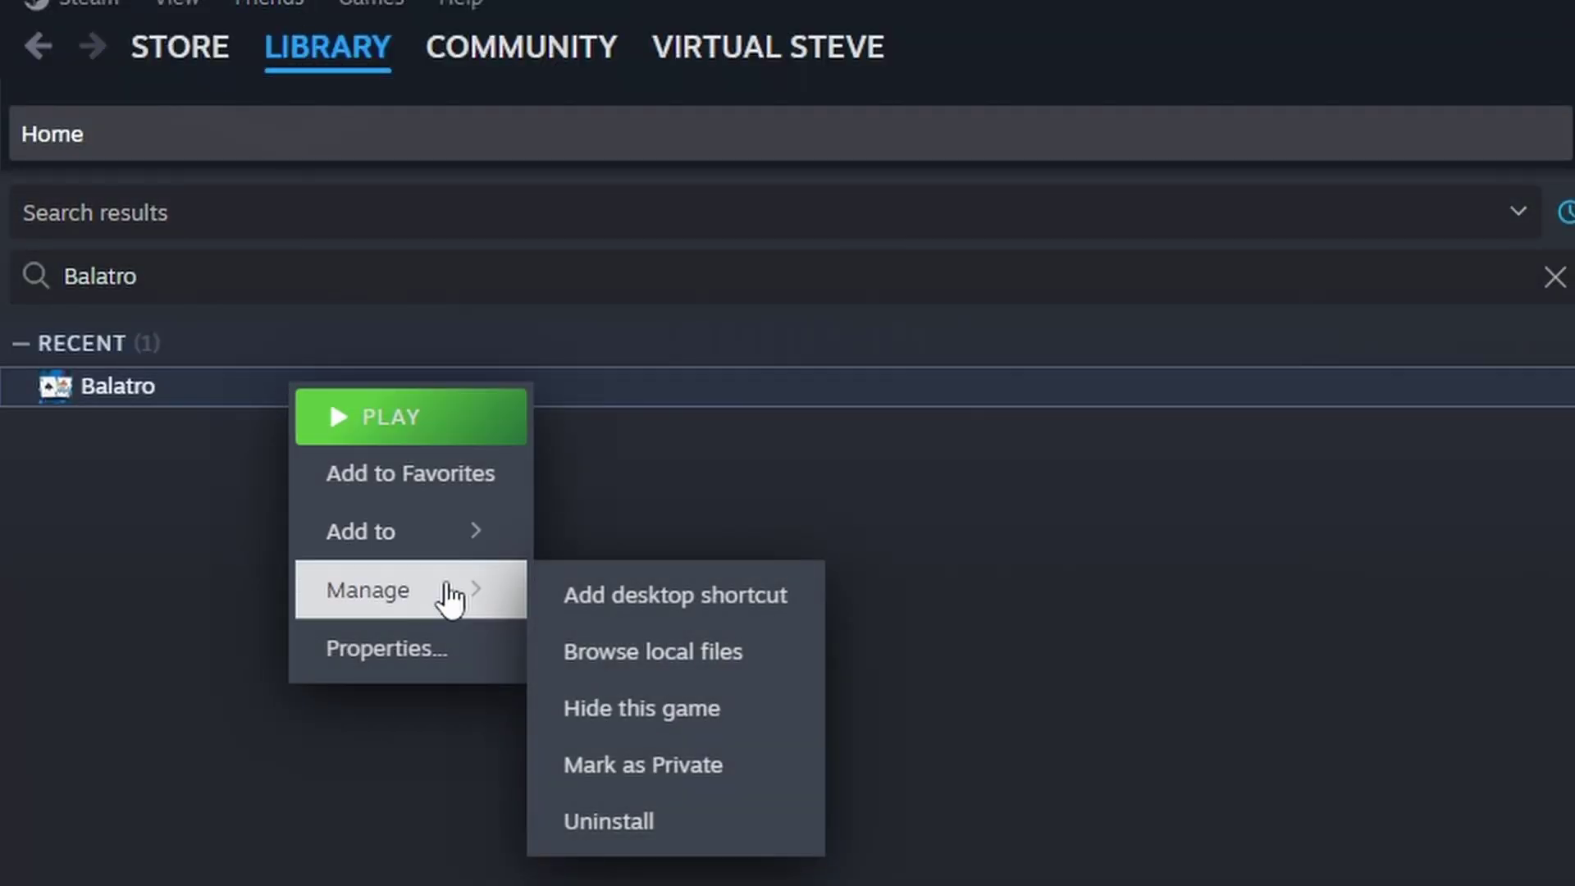
click(693, 654)
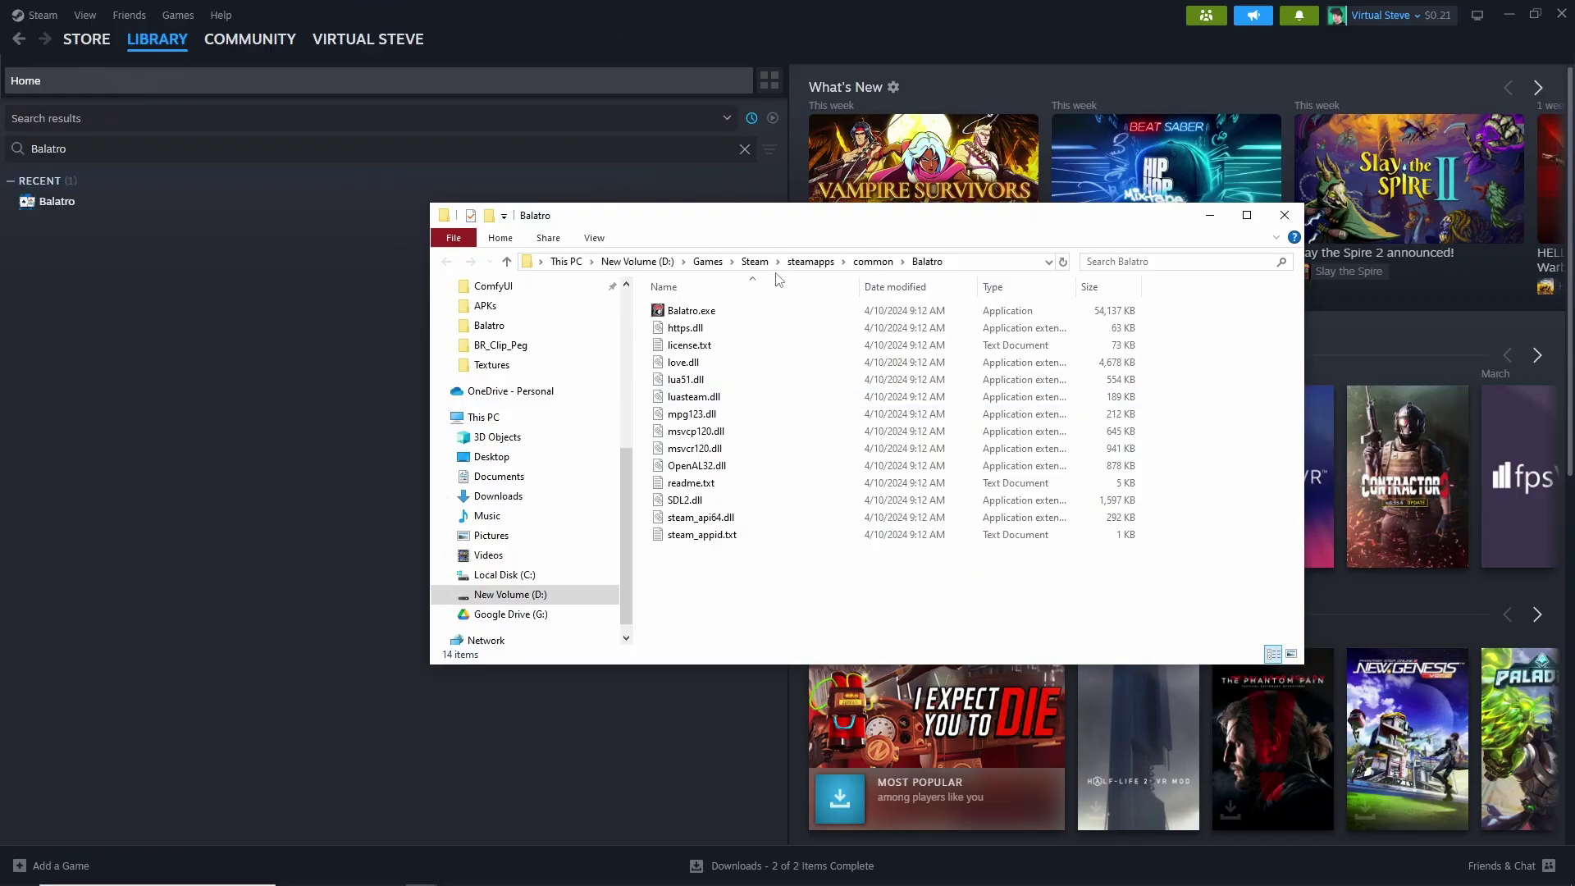
click(681, 311)
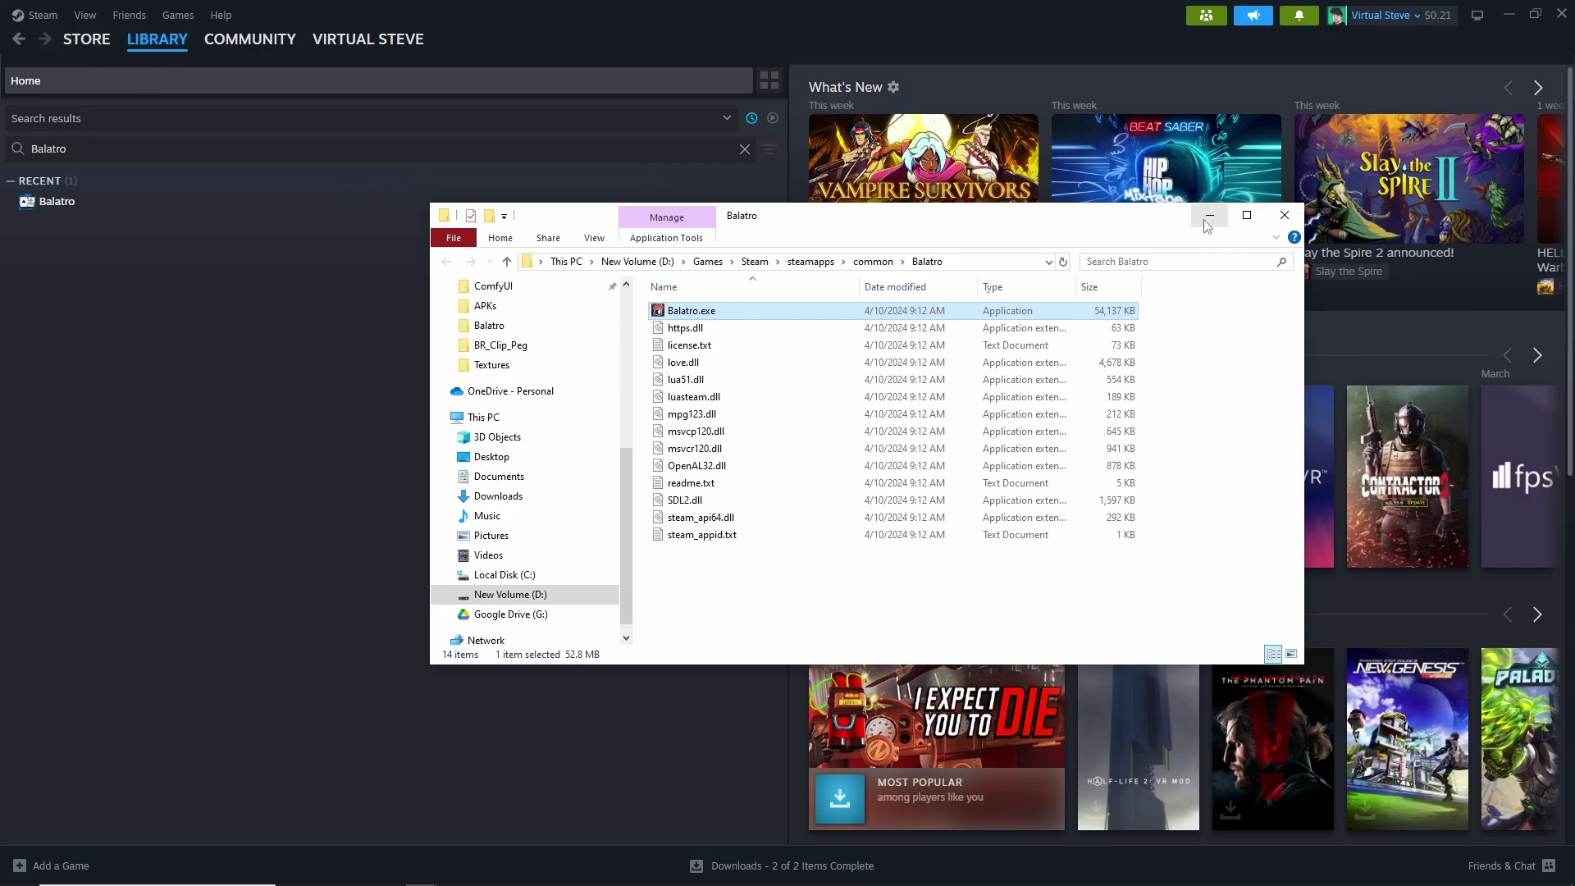
click(1209, 216)
key(alt+Tab)
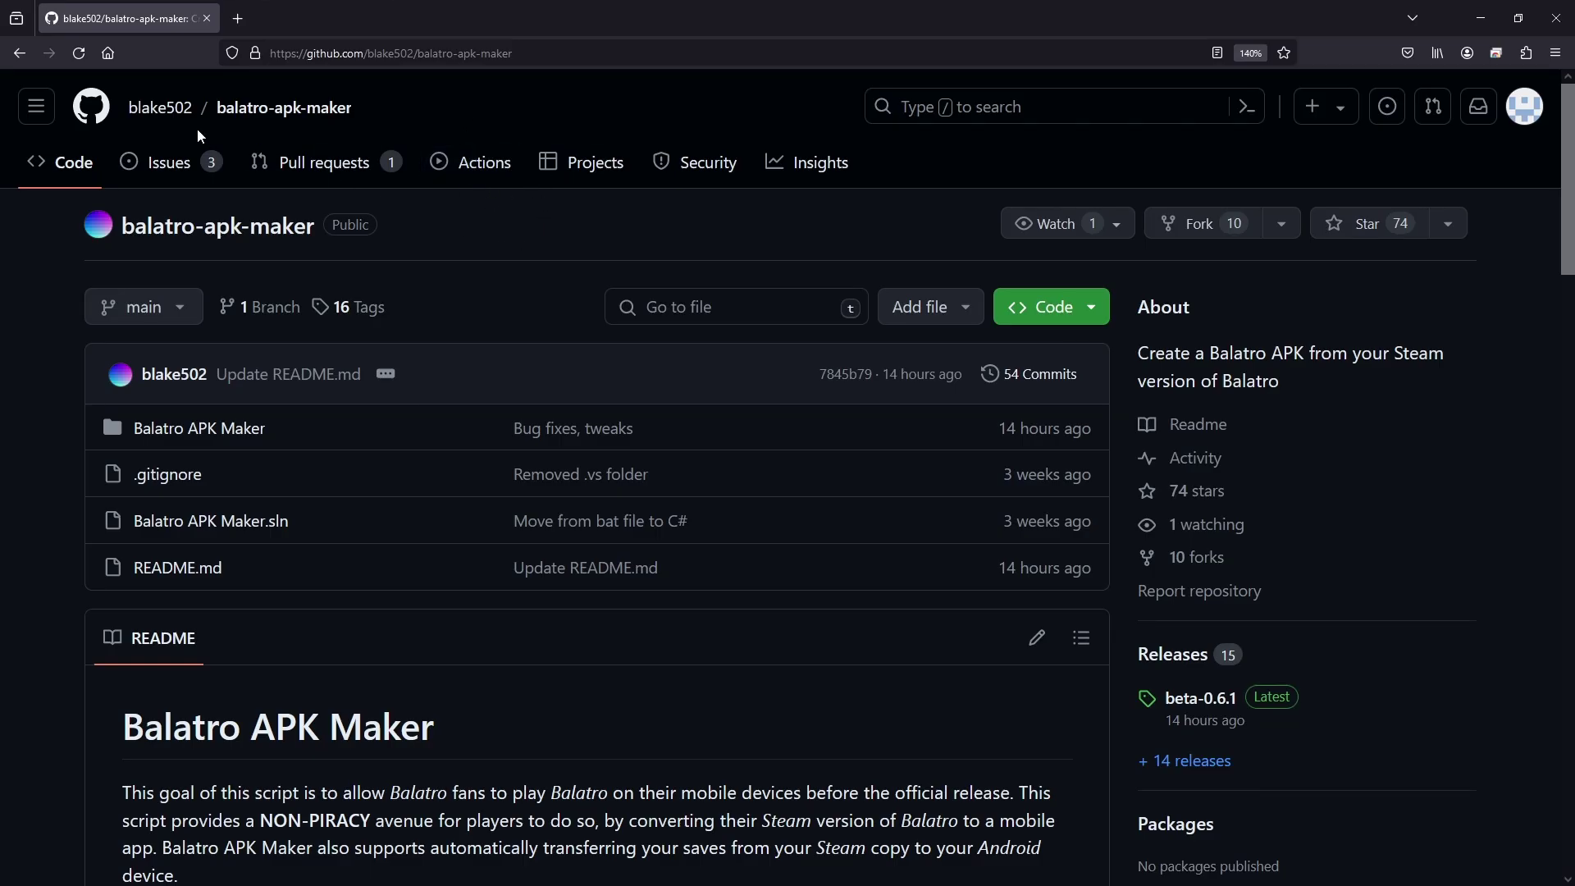
mouse_move(136, 117)
drag(1556, 239, 1546, 417)
scroll(924, 543, up, 8)
scroll(848, 663, down, 8)
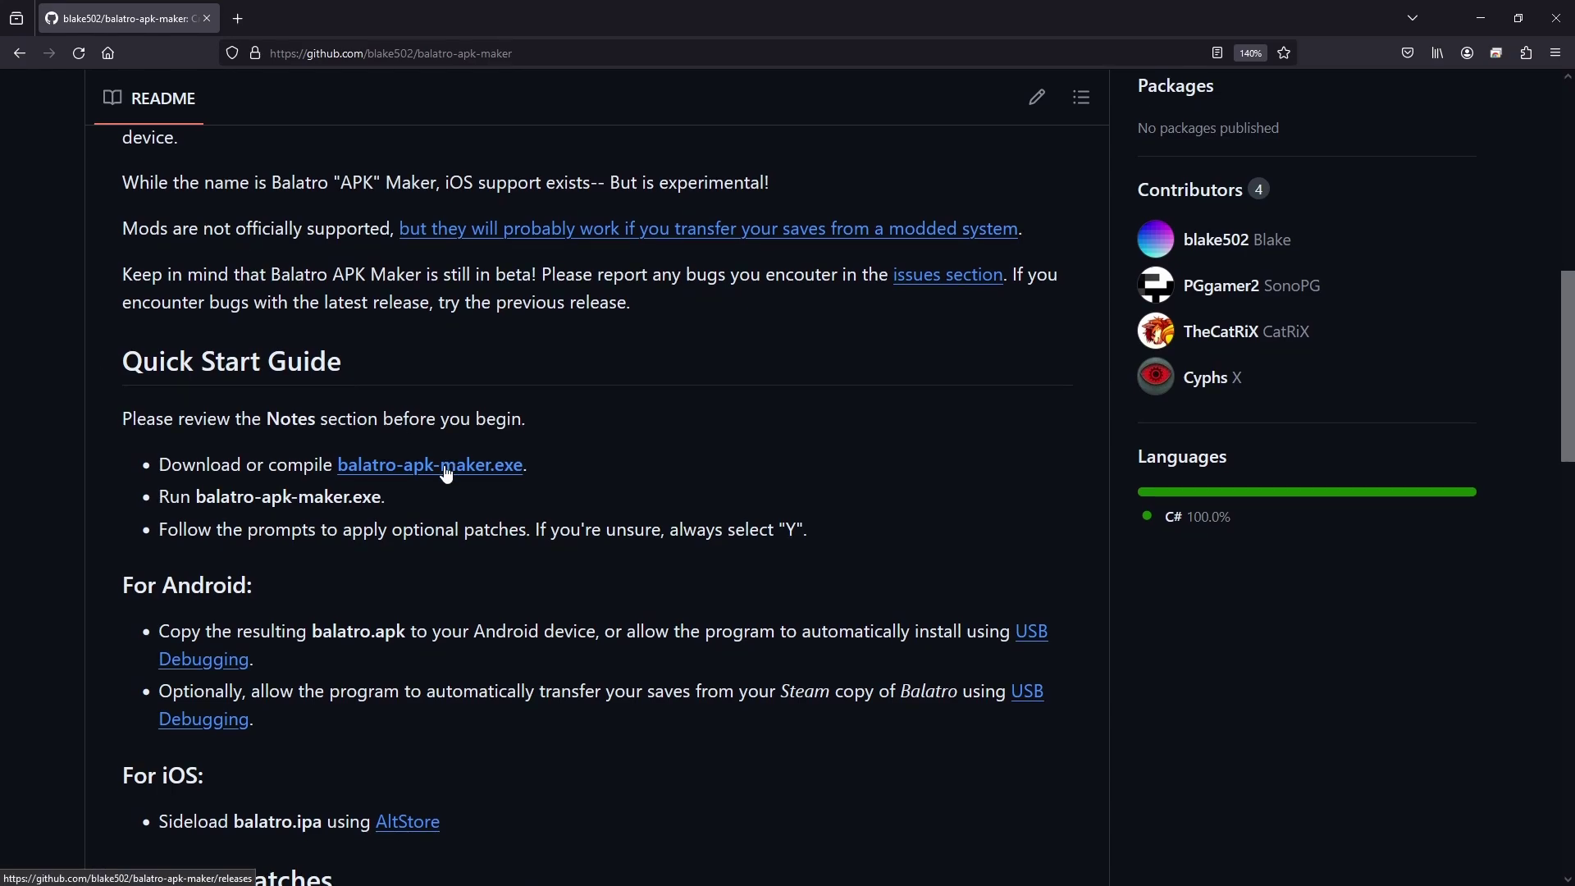
Download balatro-apk-maker-beta-0.6.1.exe from the releases page into Desktop\Balatro.
click(444, 467)
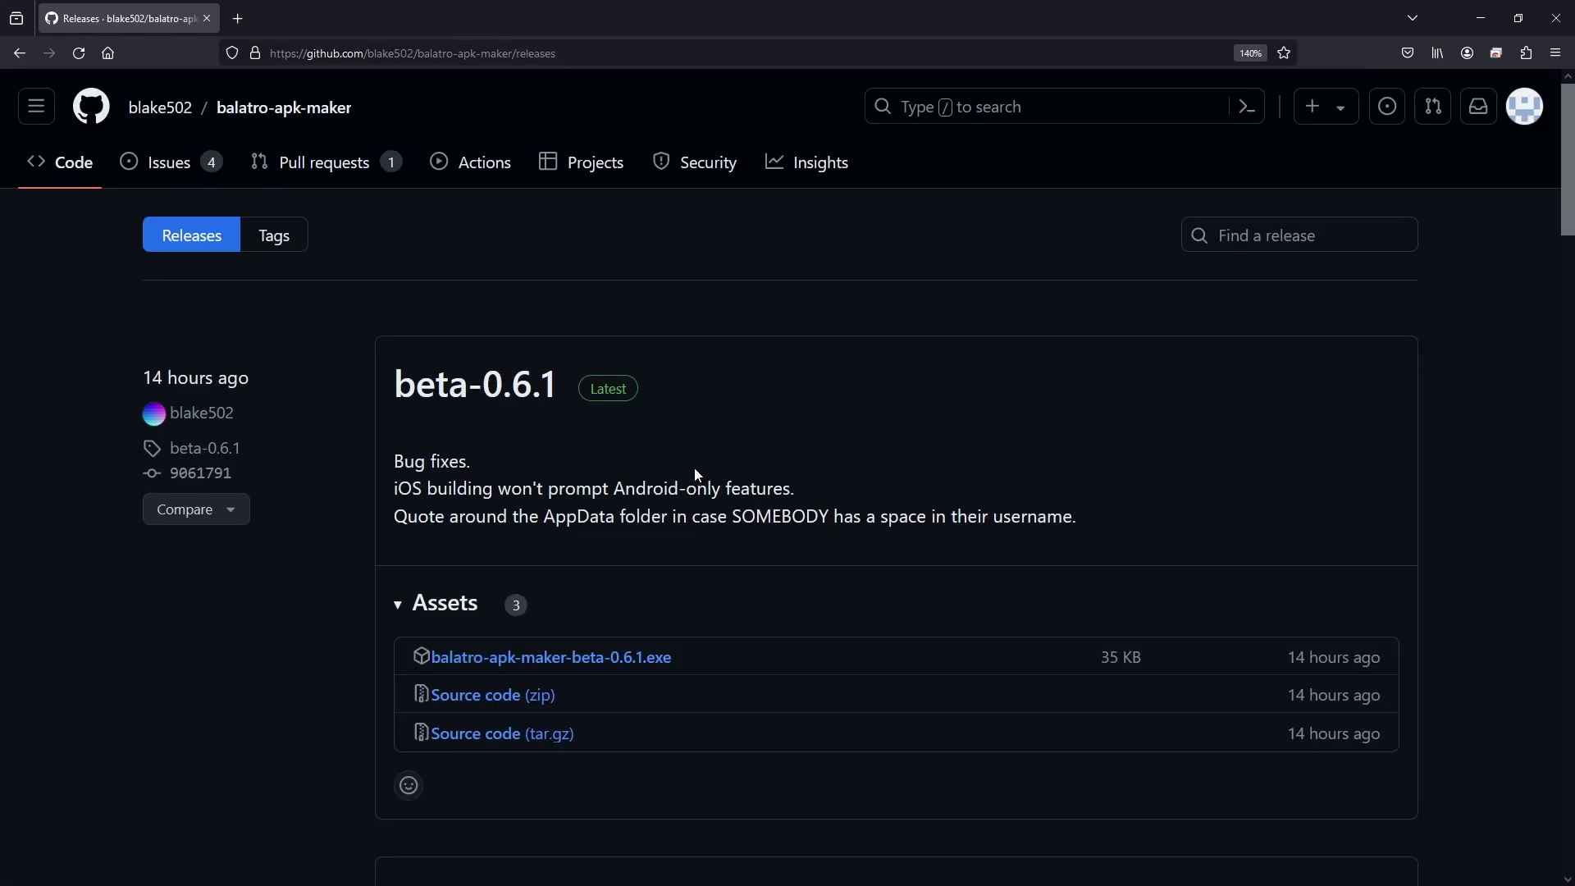
scroll(641, 656, down, 2)
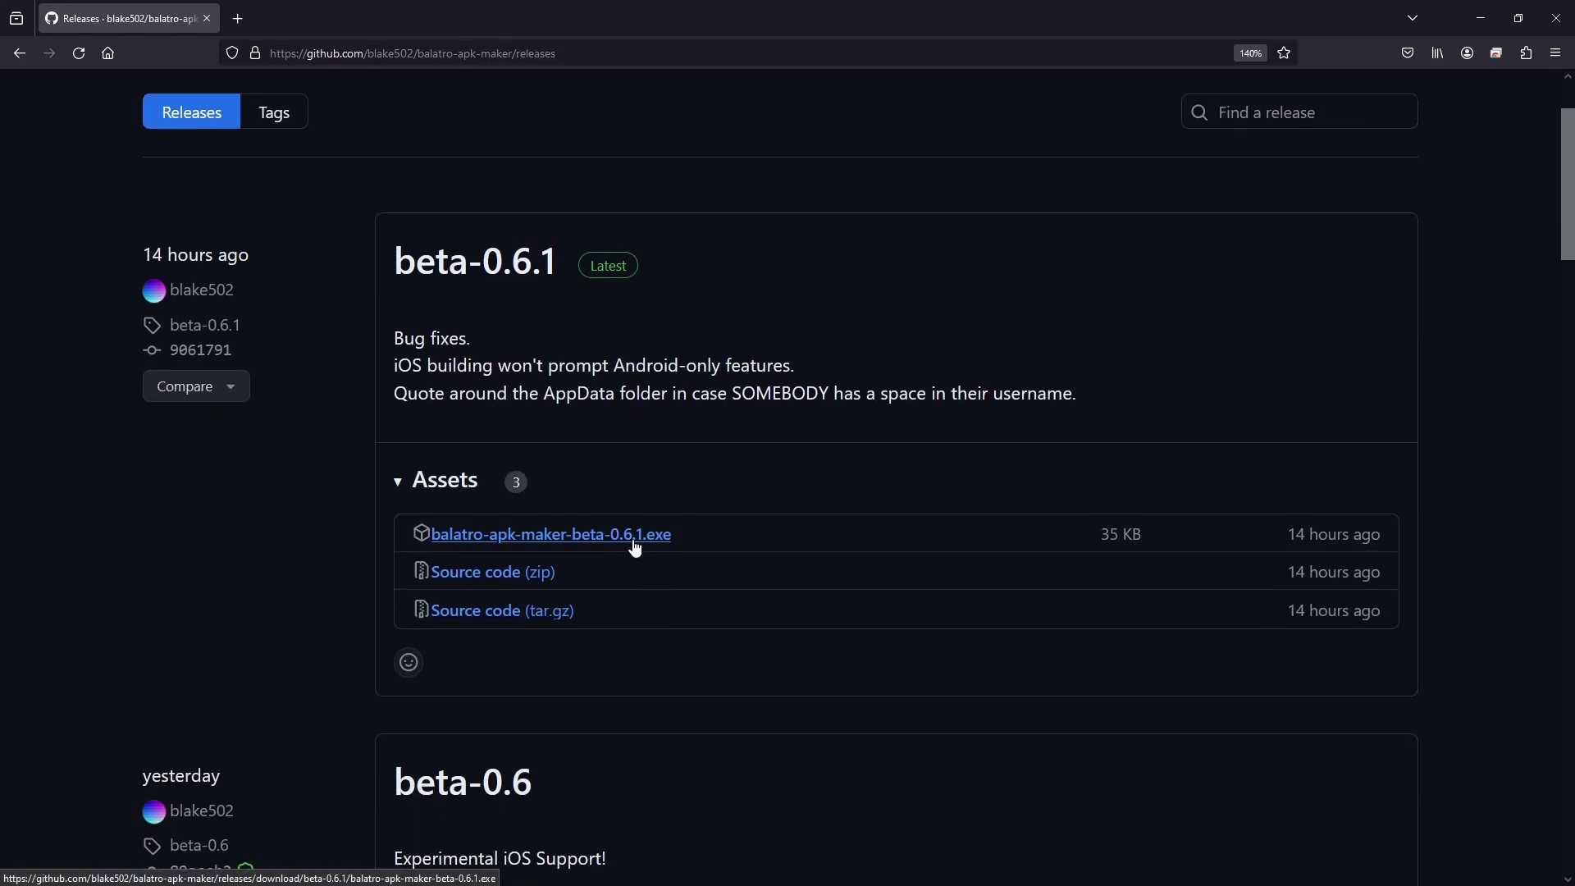
click(557, 534)
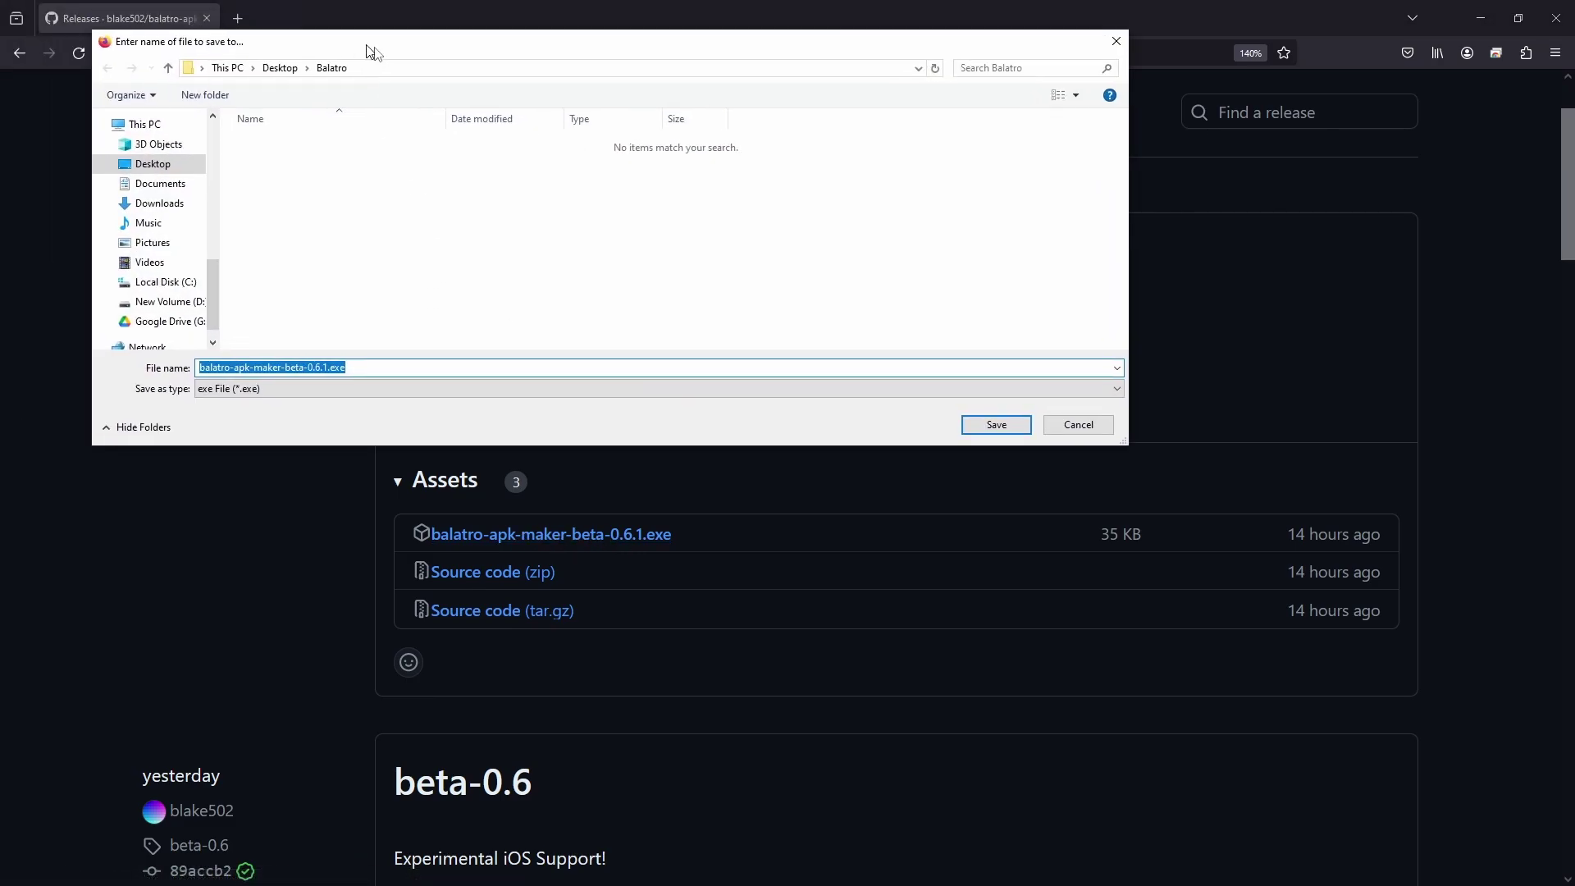
drag(389, 59, 509, 121)
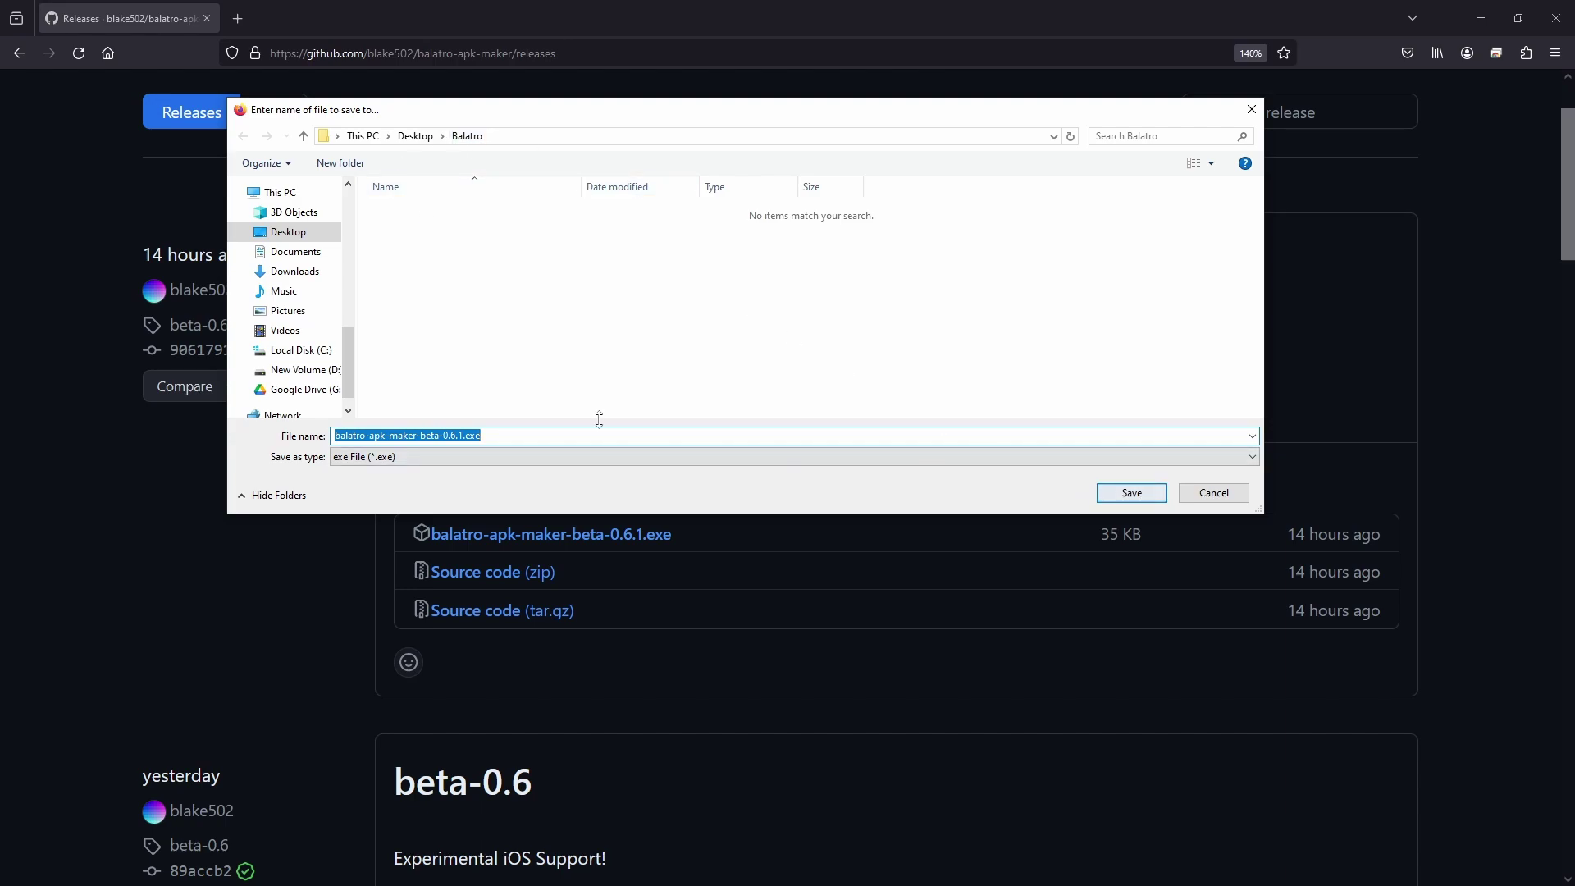
click(1135, 492)
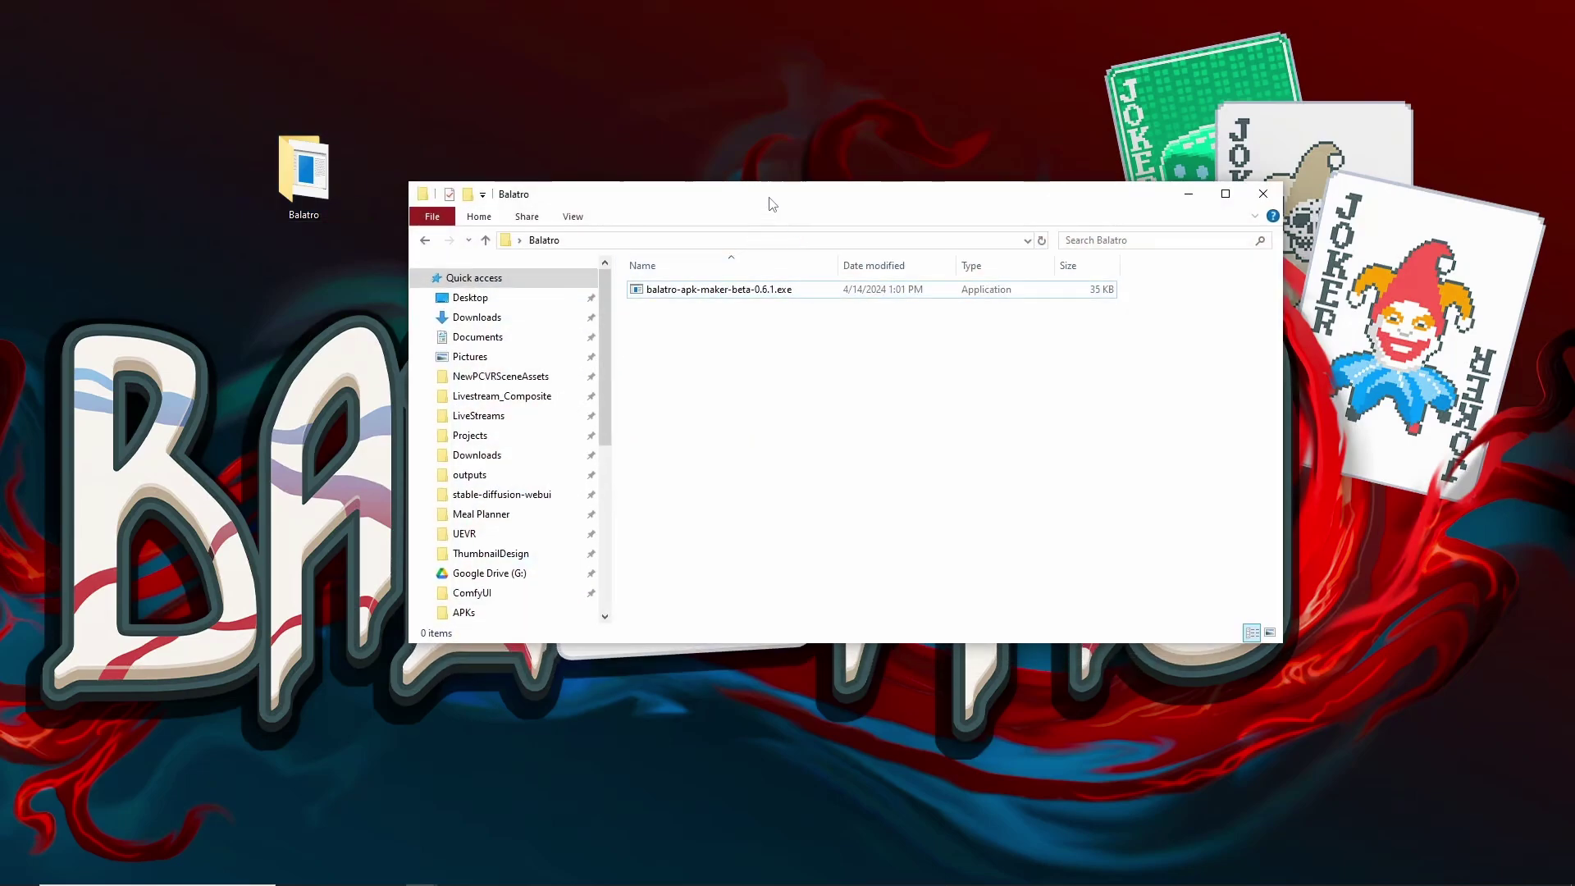
Copy Balatro.exe from the Steam install folder into the Desktop Balatro folder.
drag(766, 200, 702, 168)
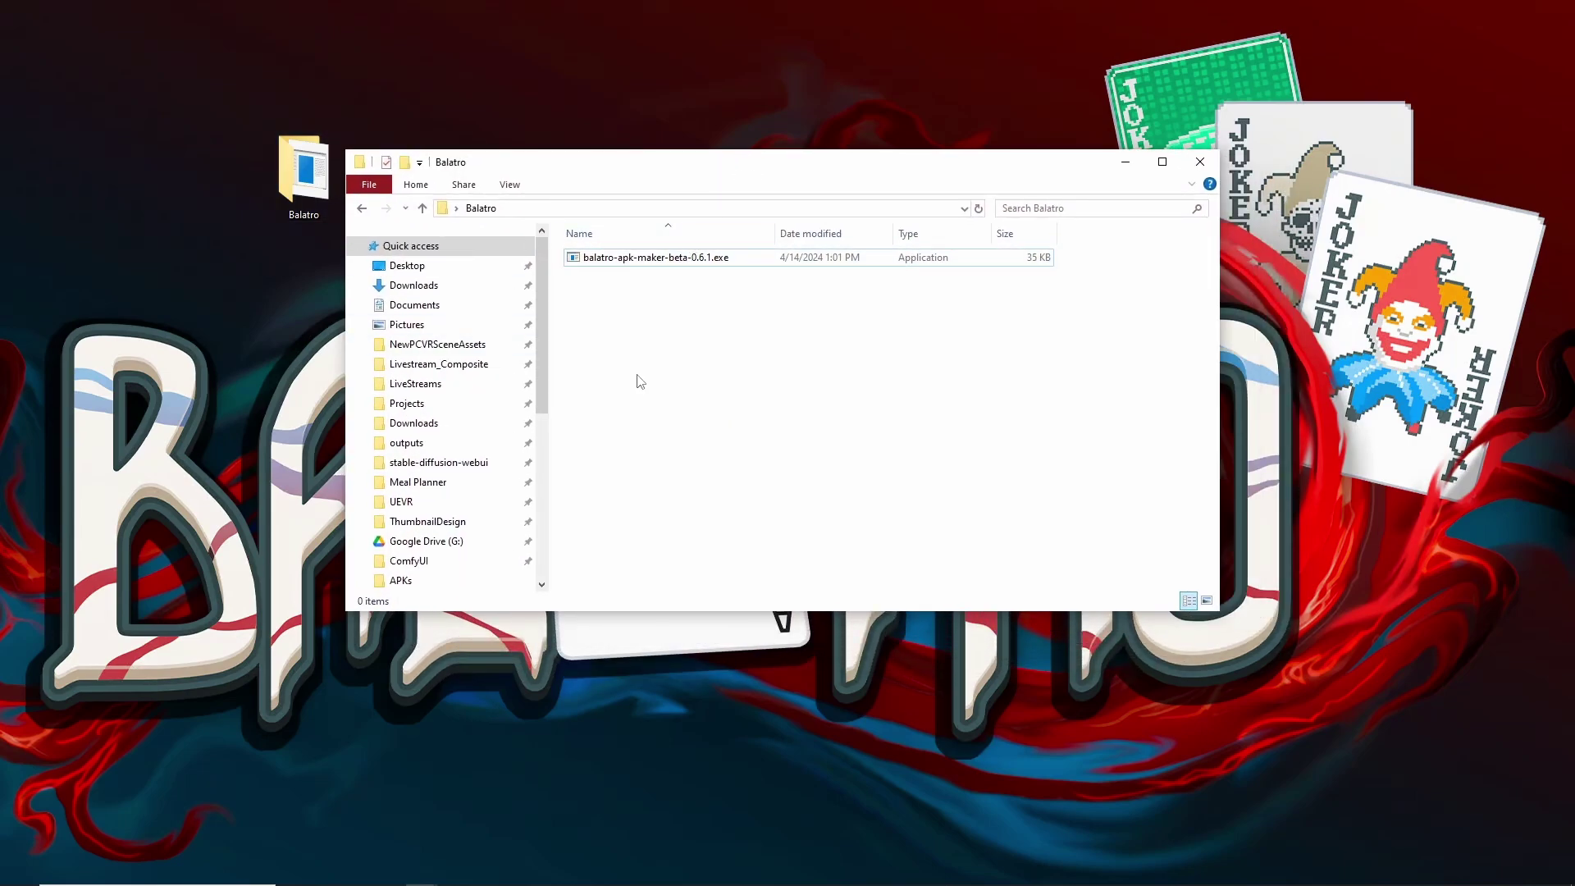
mouse_move(515, 881)
mouse_move(421, 865)
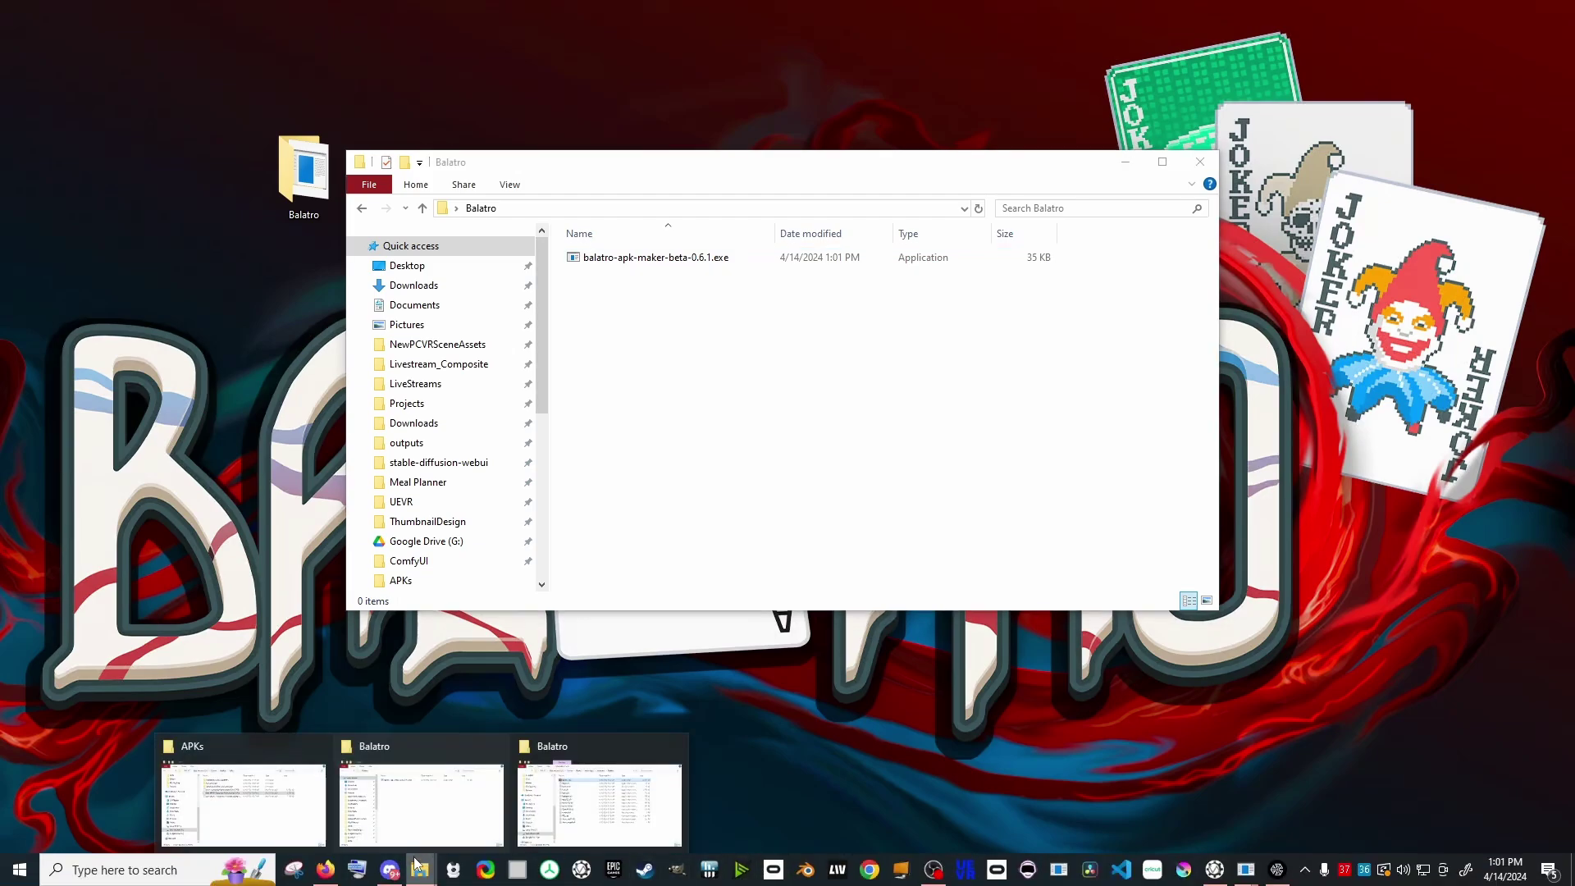
click(605, 804)
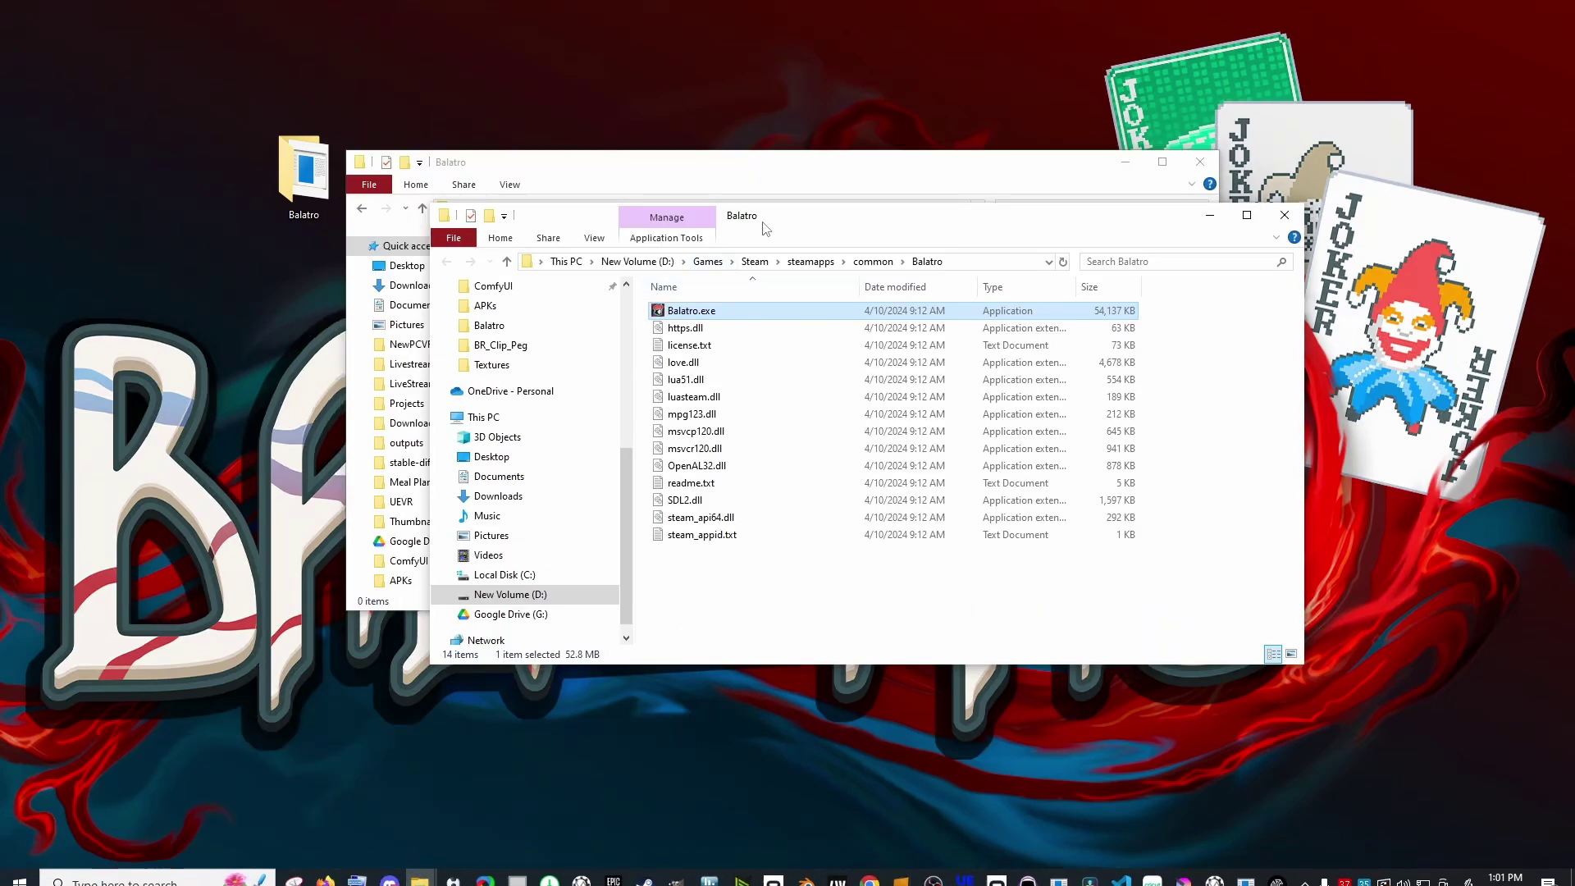
drag(820, 215, 1008, 412)
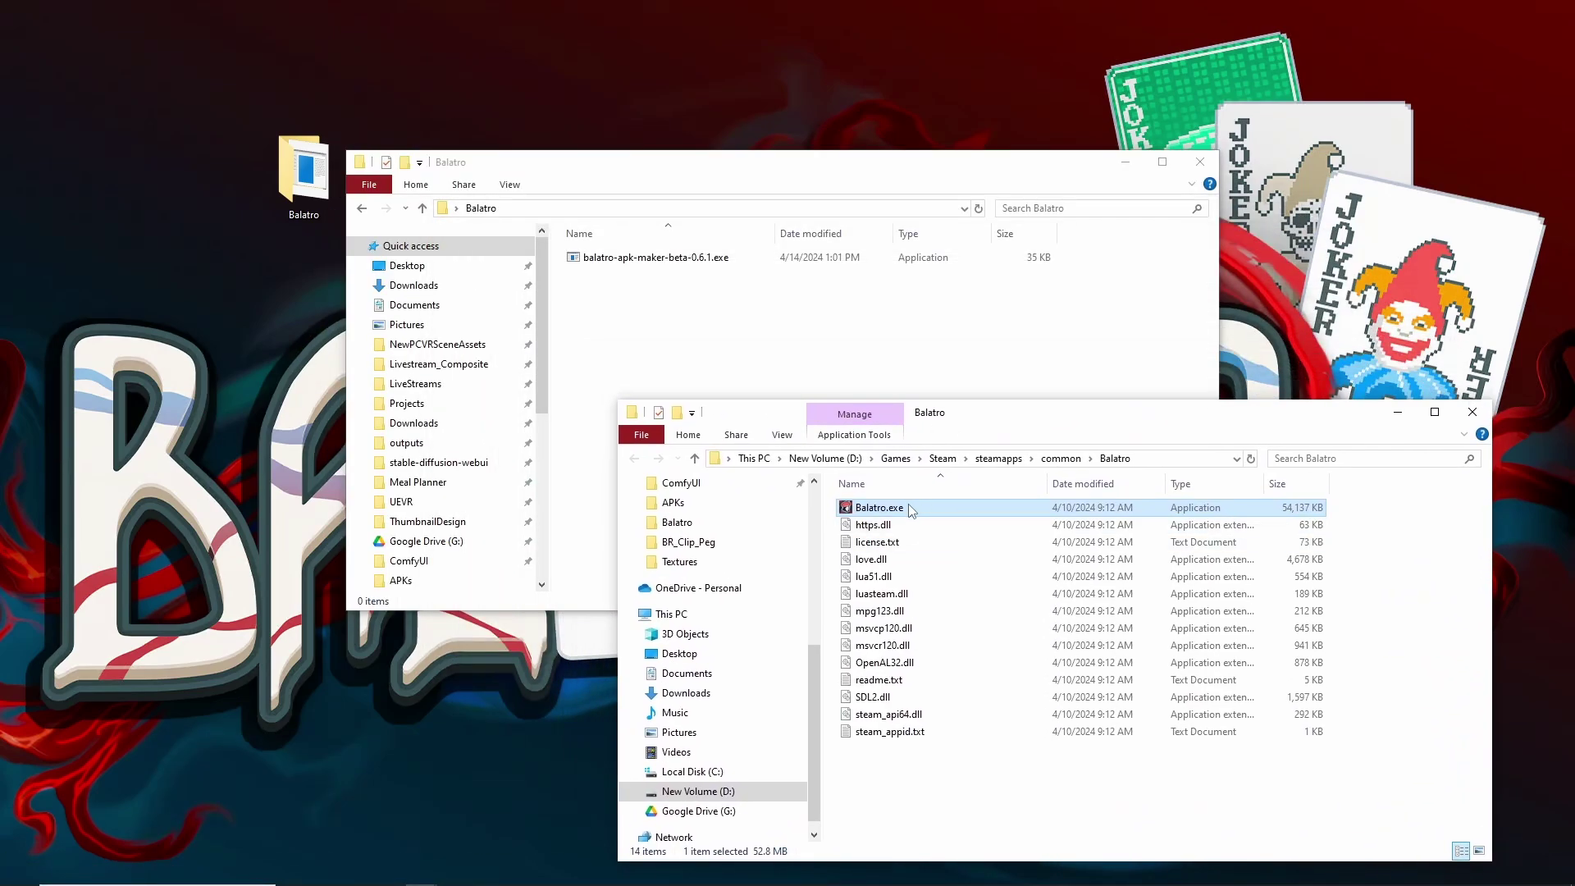
drag(911, 510, 717, 341)
click(717, 342)
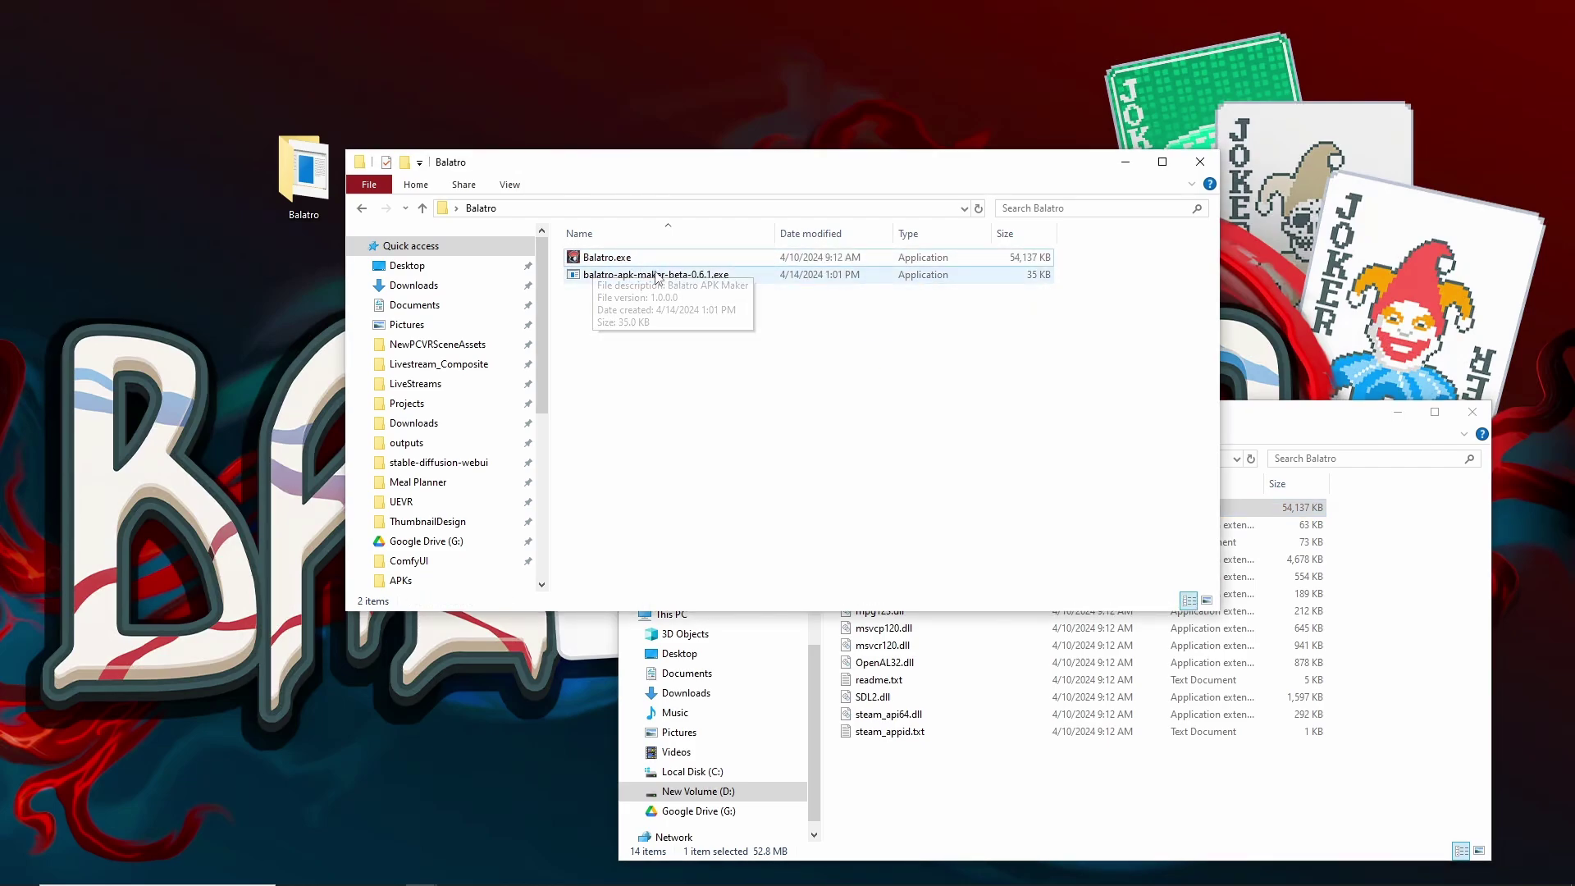
Launch the APK maker exe, running it anyway past the Windows warning.
double_click(656, 276)
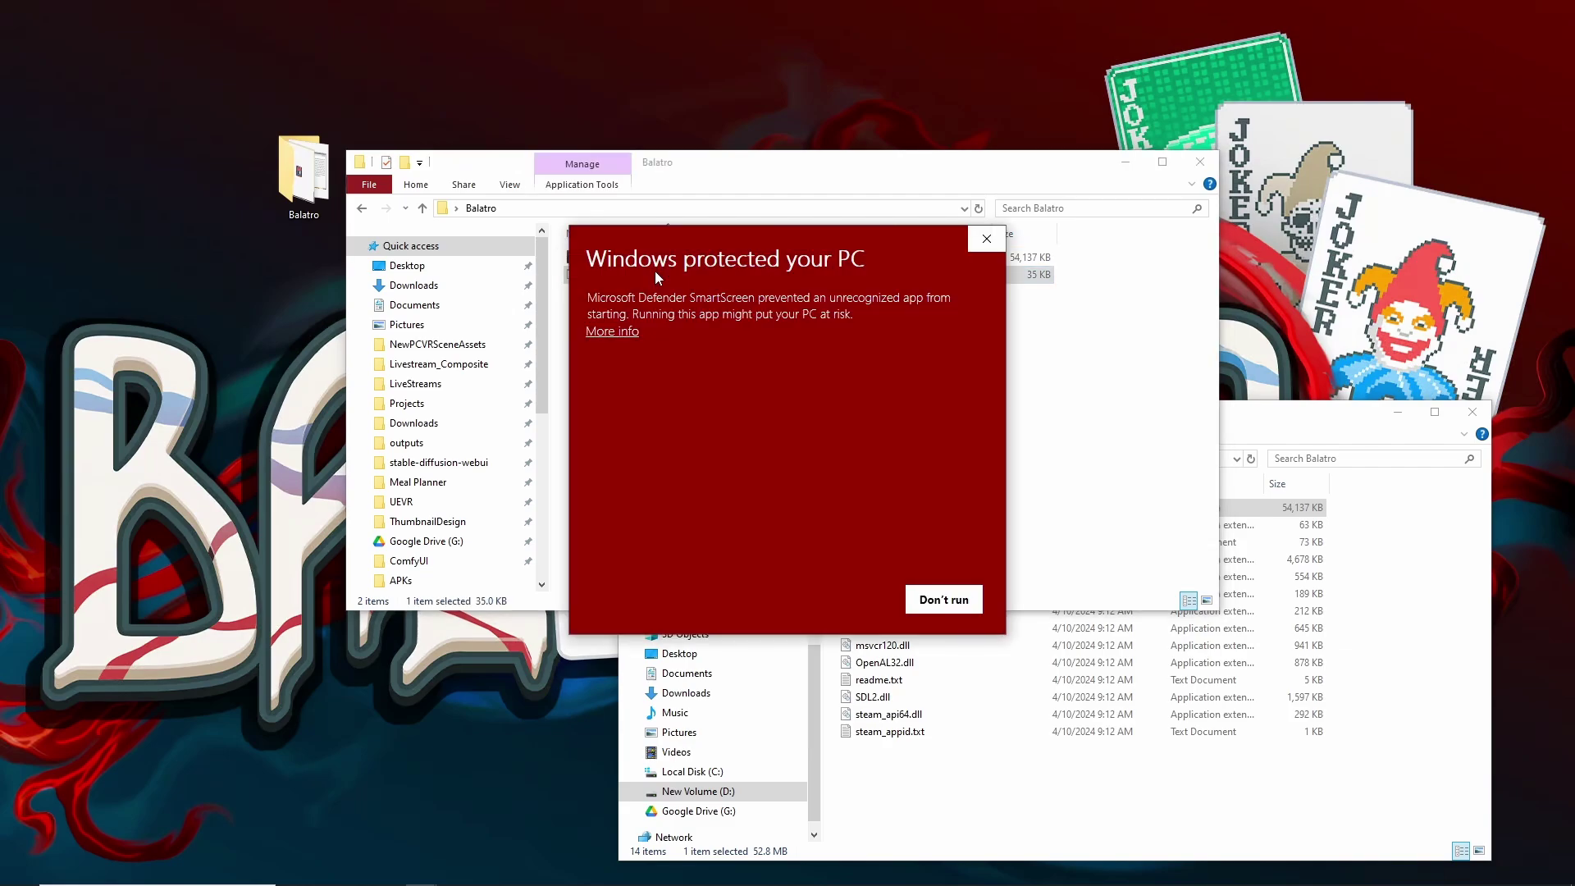
click(628, 332)
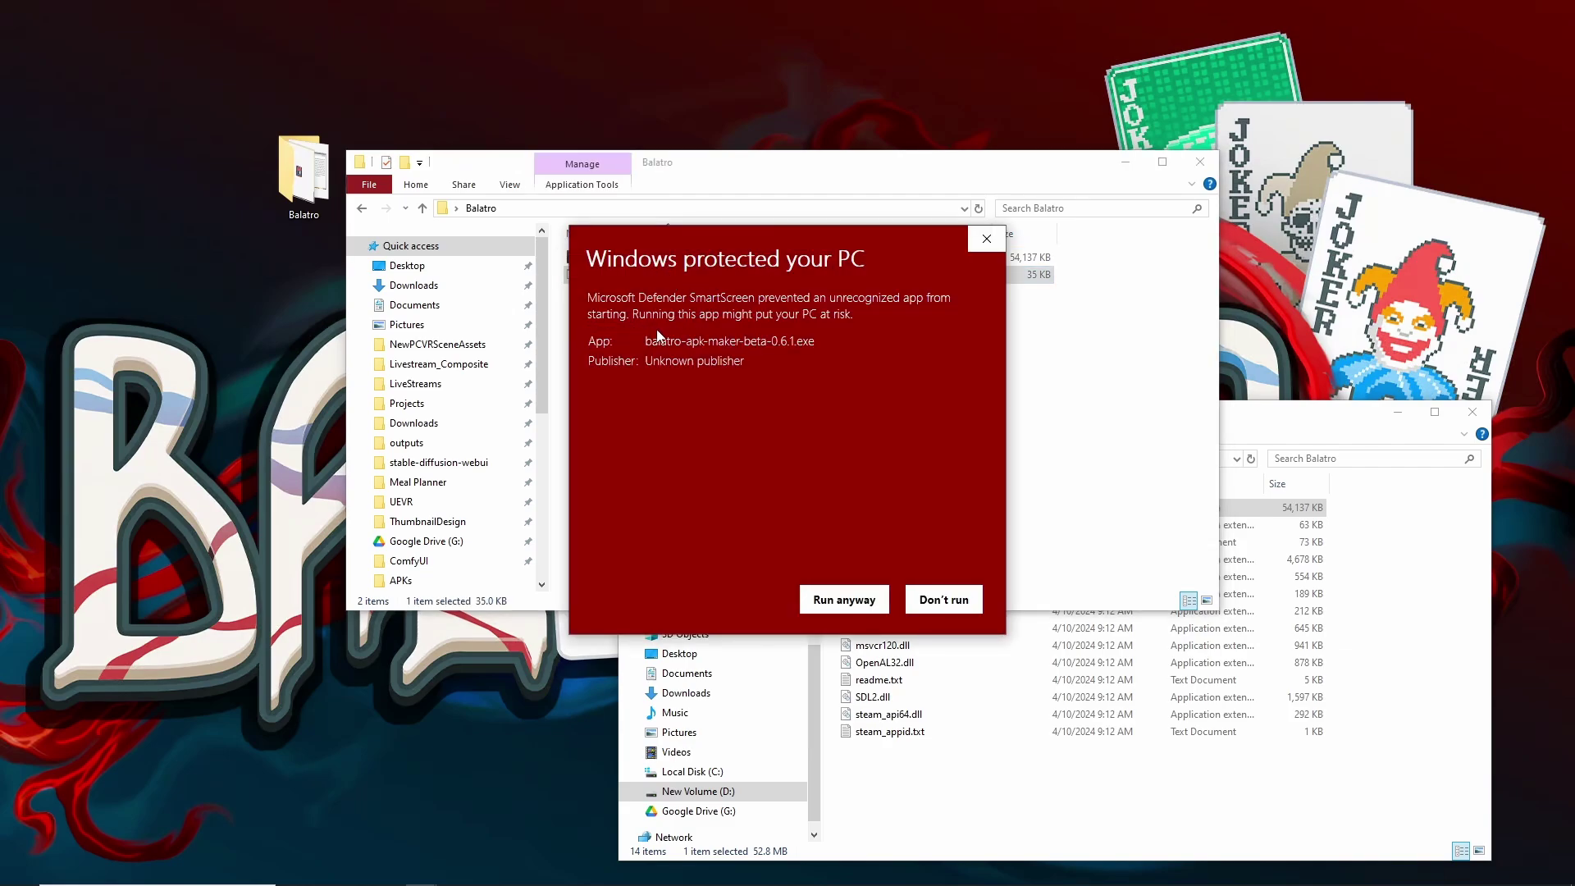
click(840, 600)
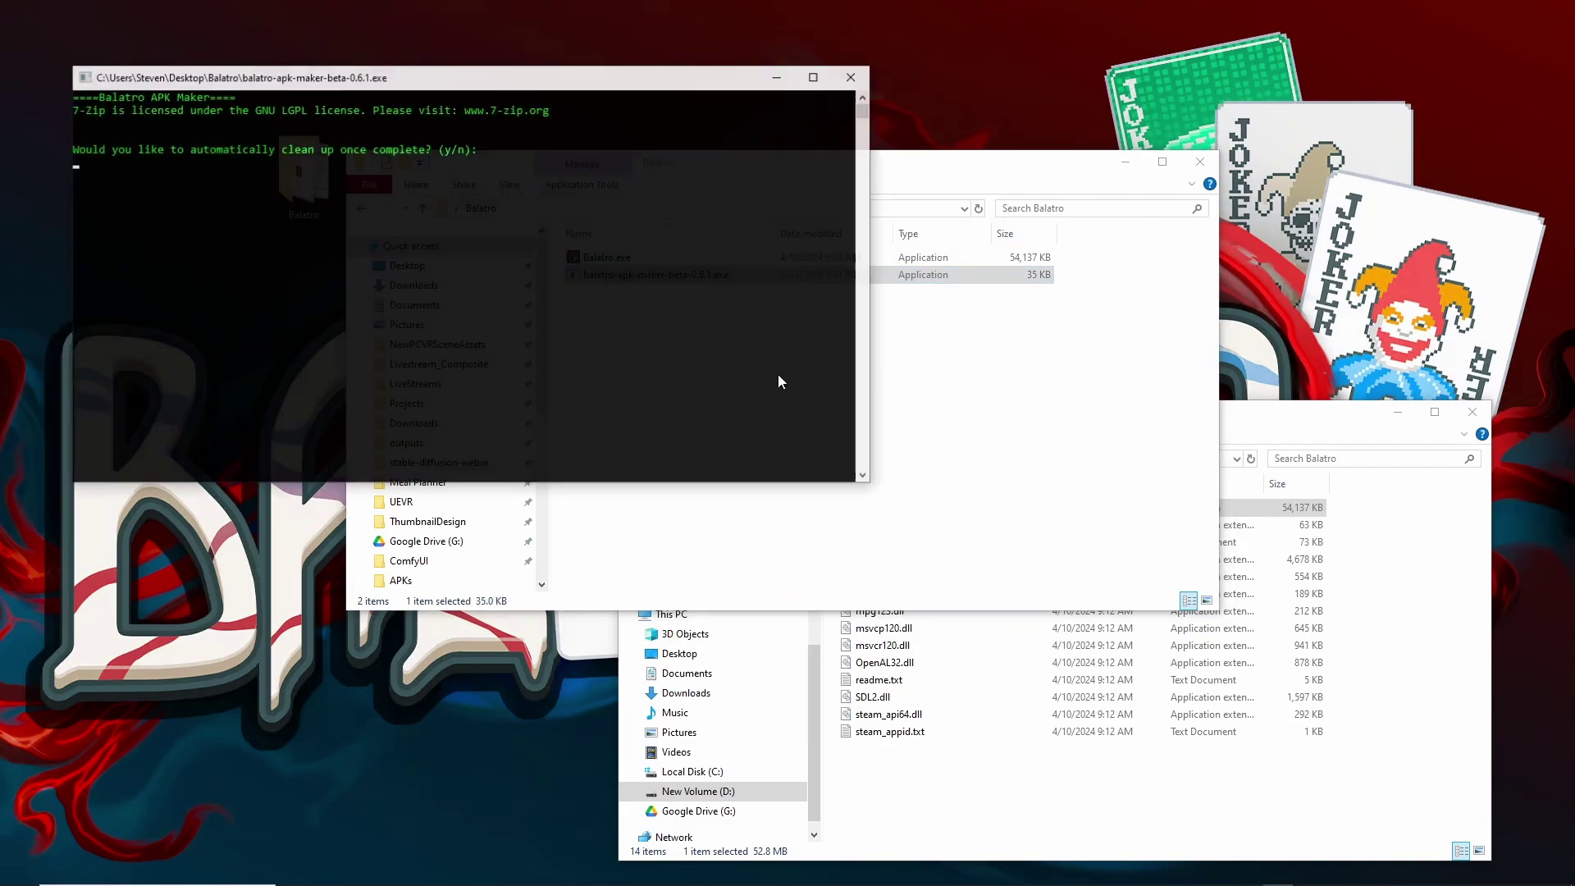
drag(395, 92, 535, 151)
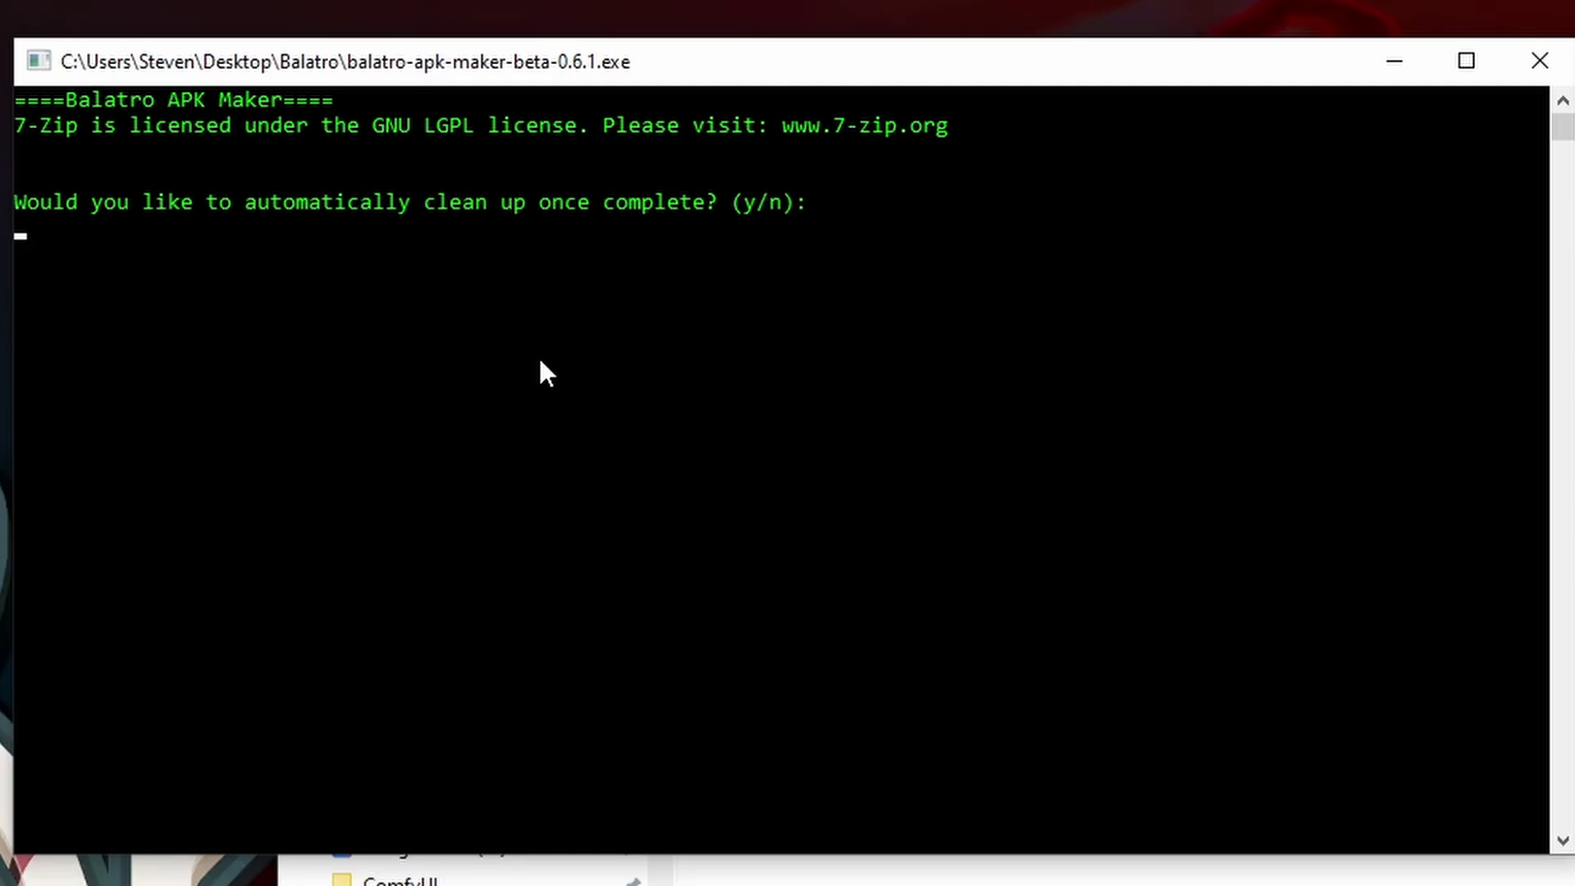
Answer yes to the clean-up, extra logging and Android build prompts.
text(y)
key(Return)
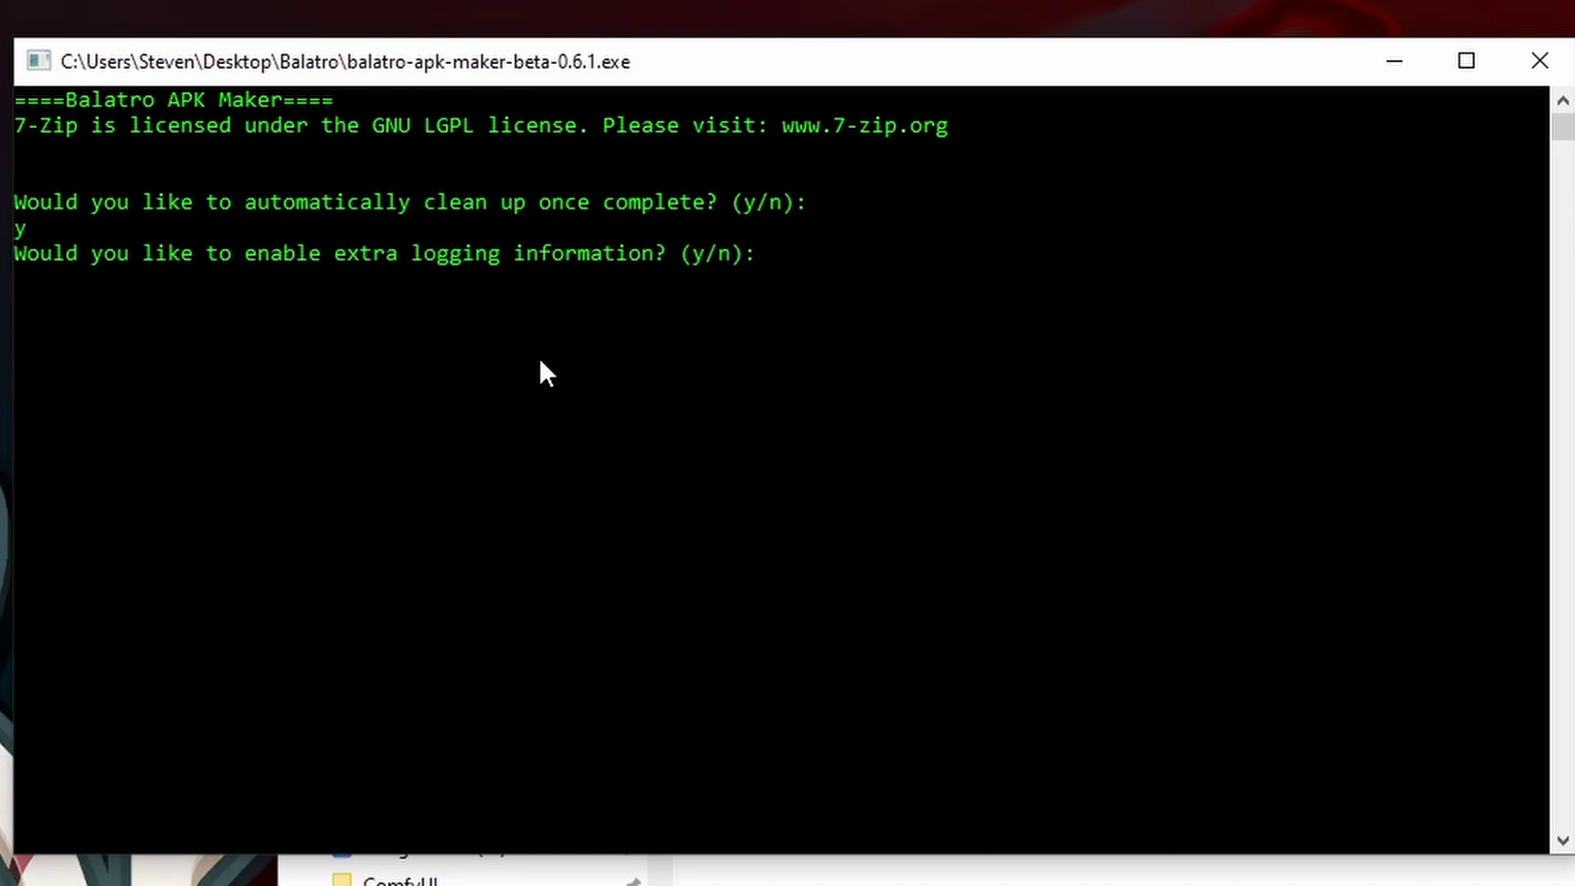
text(y)
key(Return)
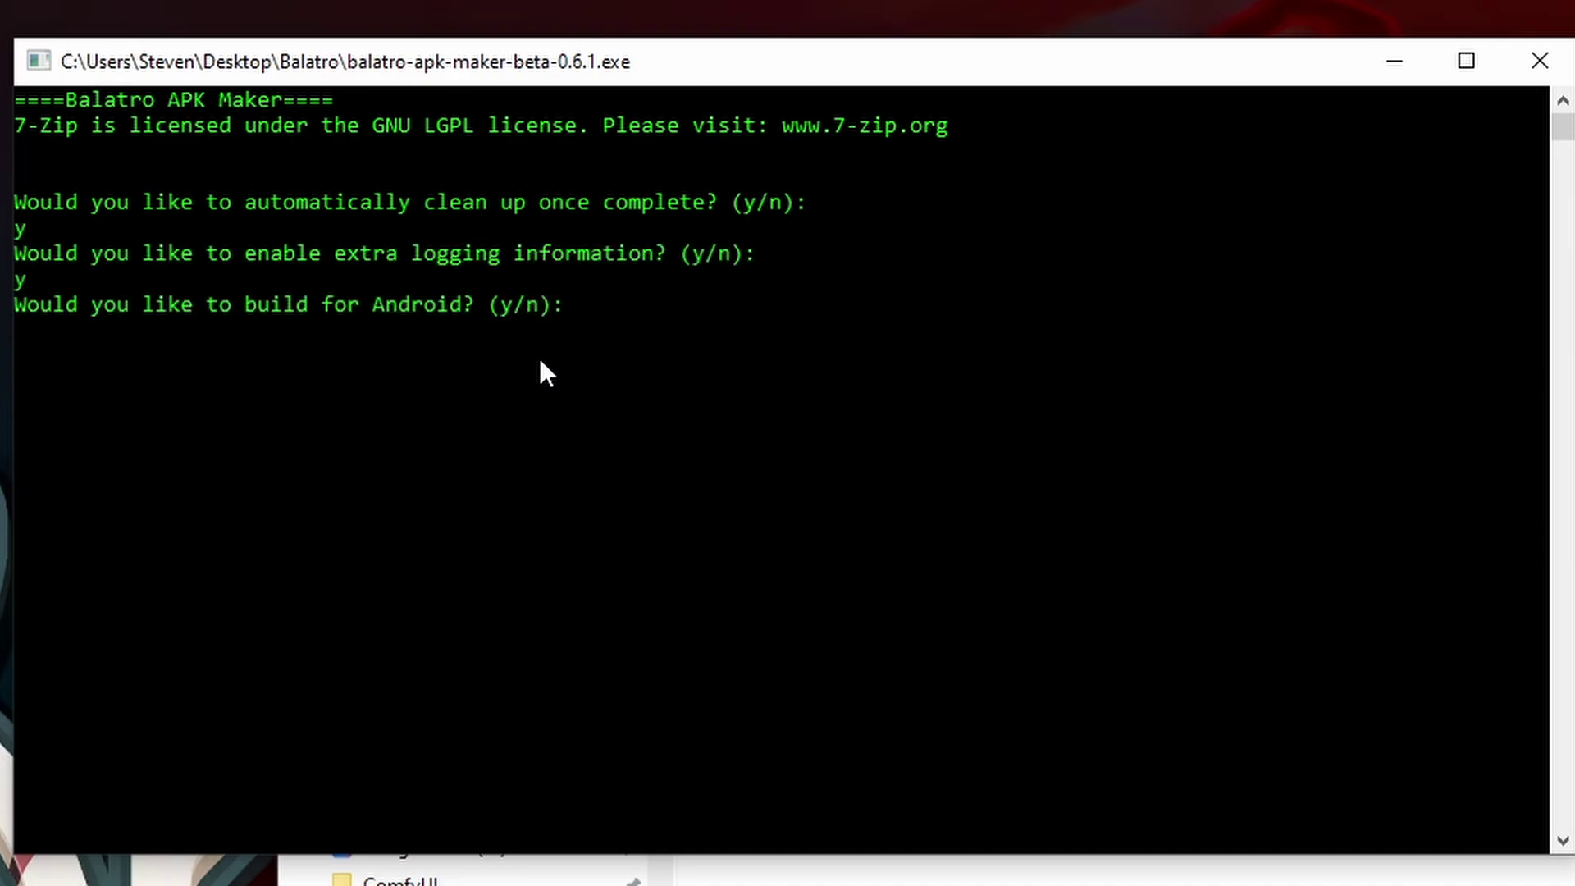
text(y)
key(Return)
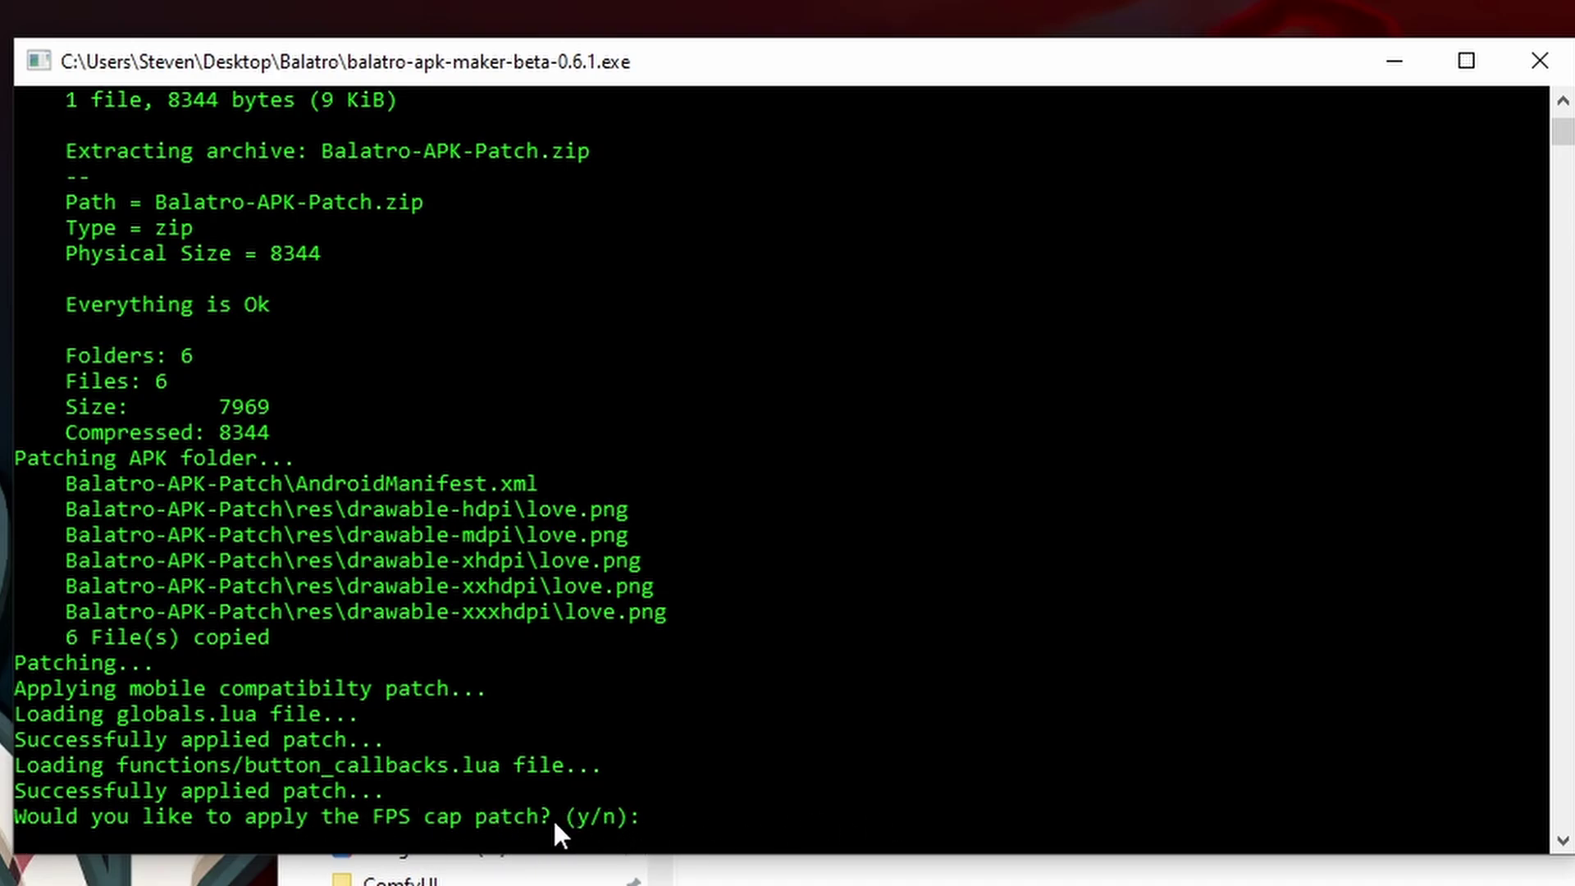
Skip the FPS cap and CRT disable patches; apply the landscape and high DPI patches.
text(n)
key(Return)
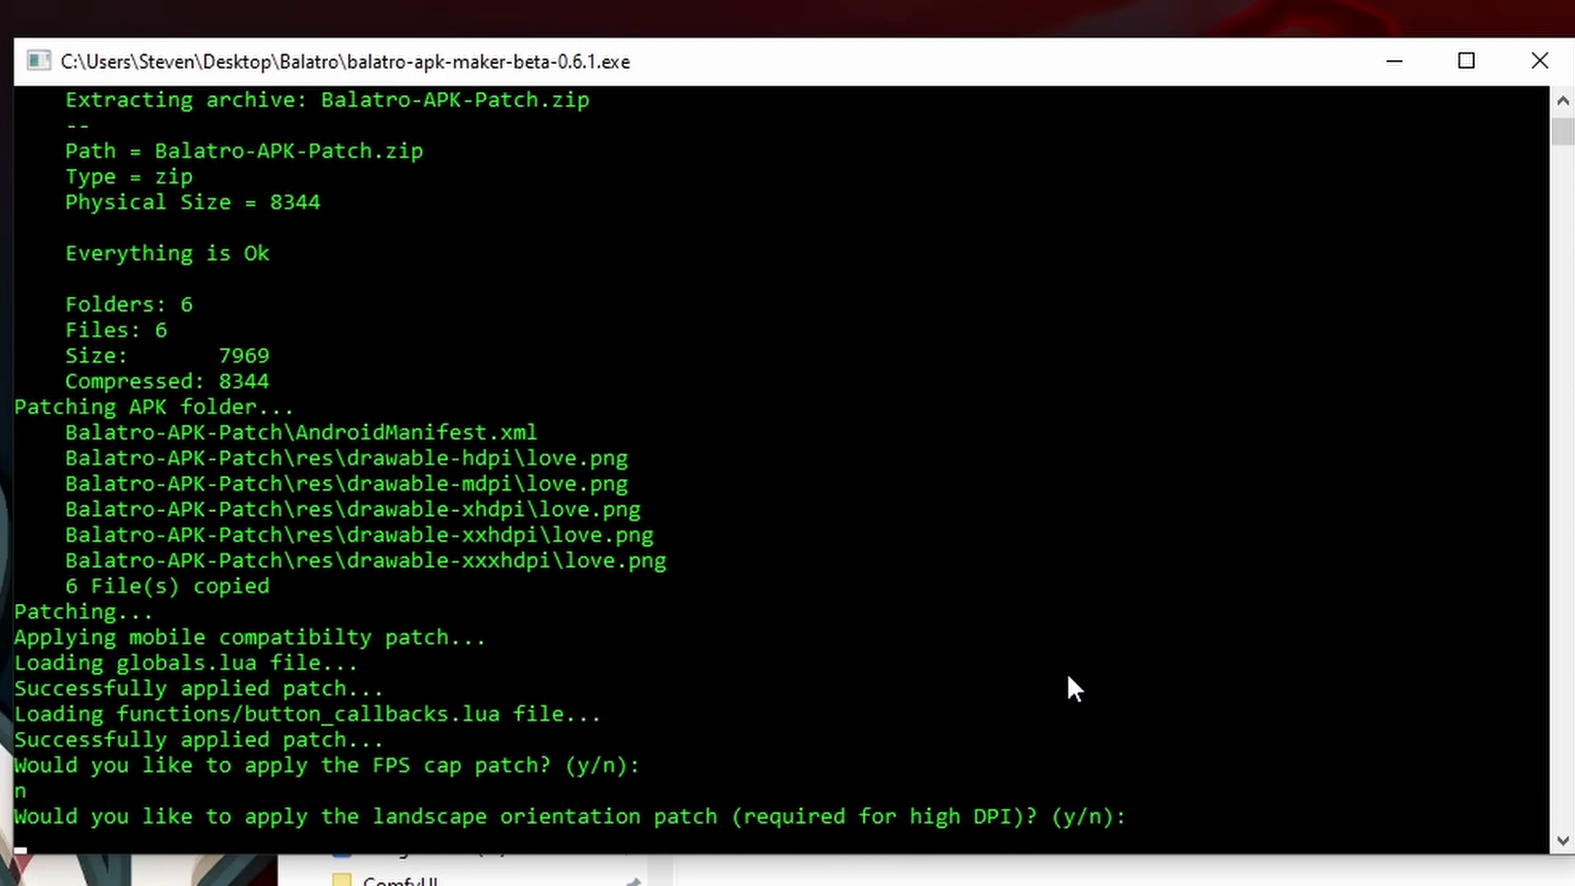
key(Return)
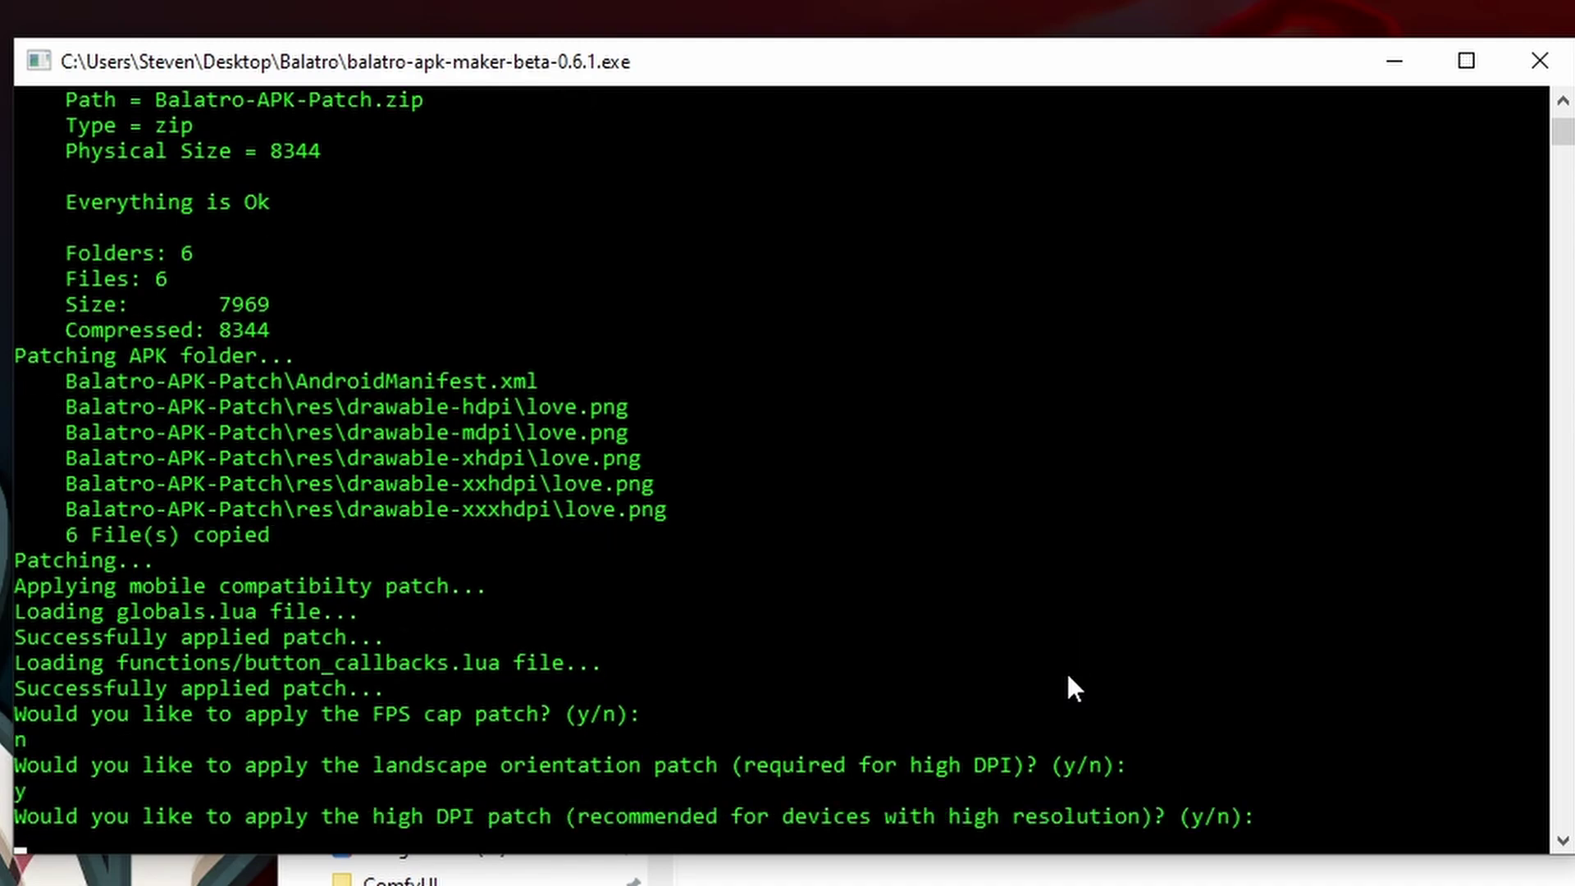
text(y)
key(Return)
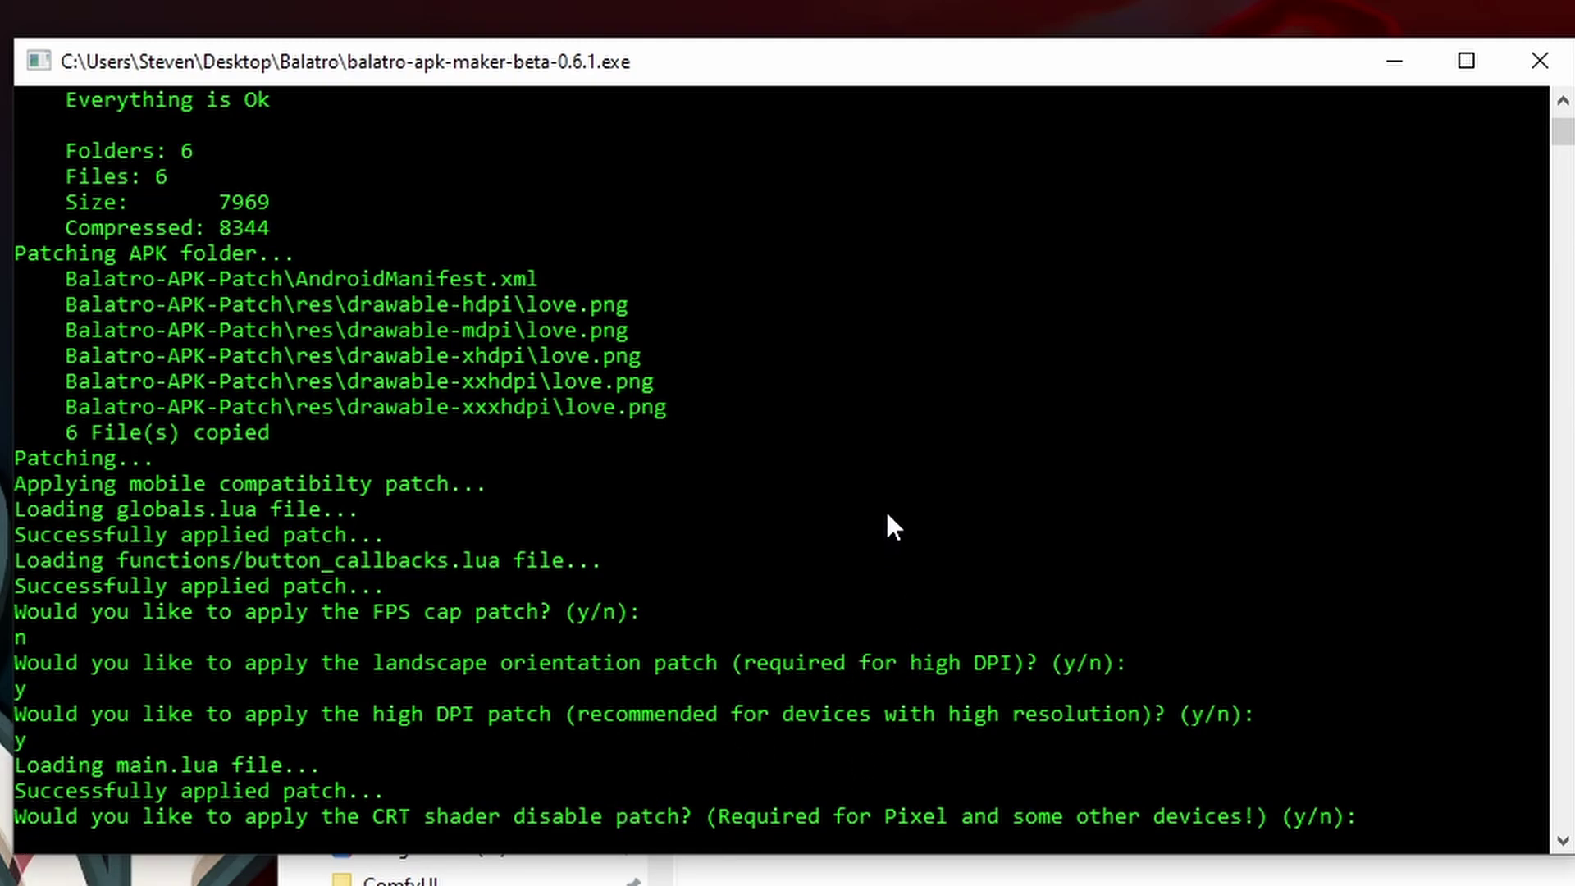
text(n)
key(Return)
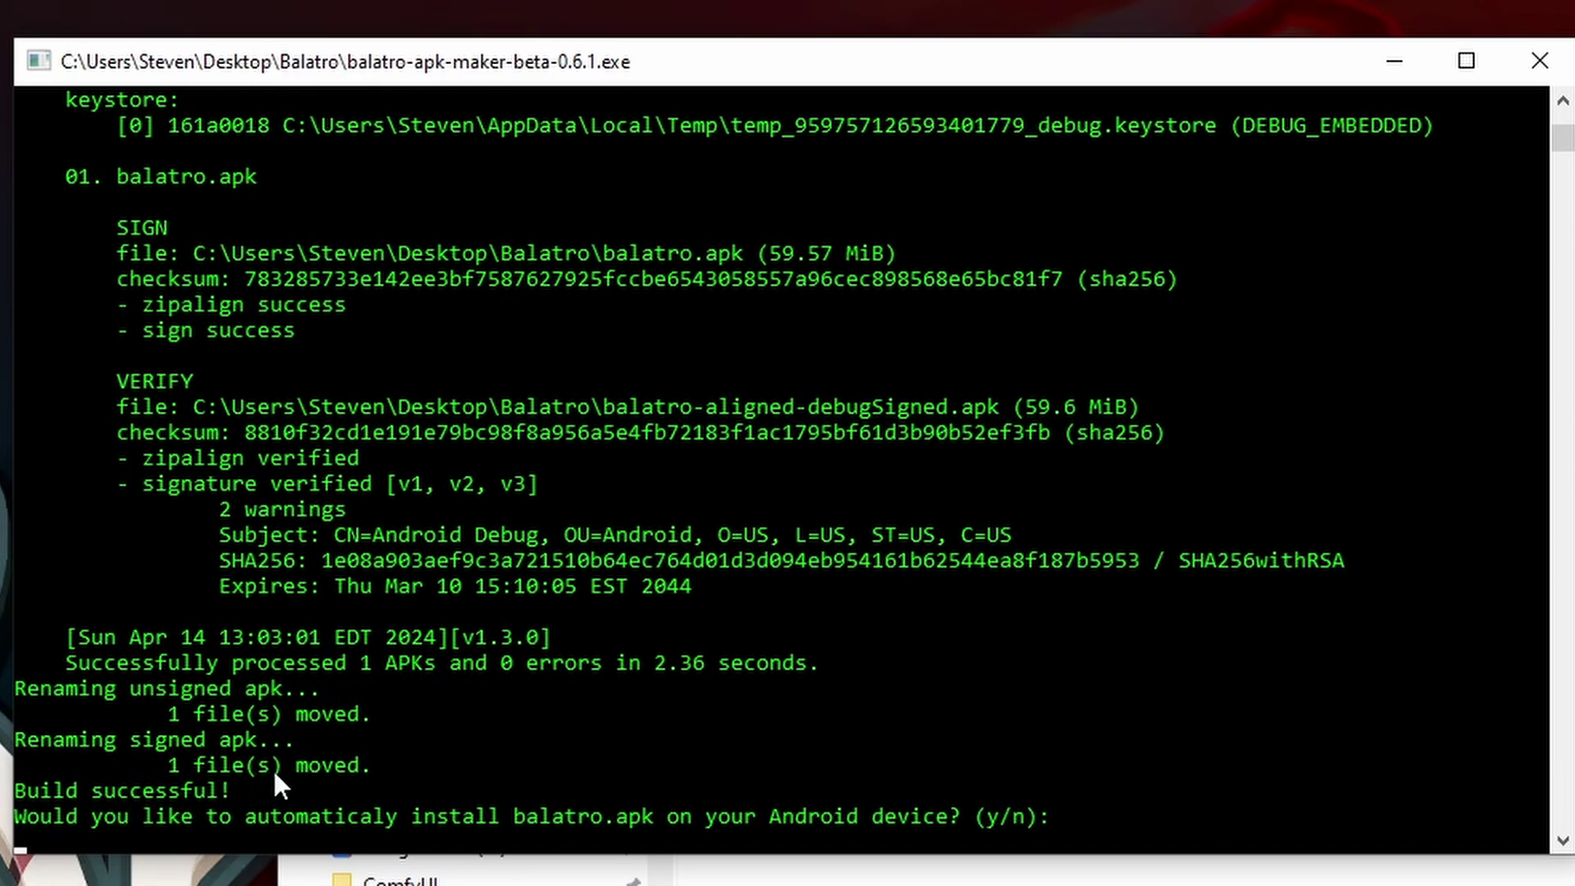
key(alt+Tab)
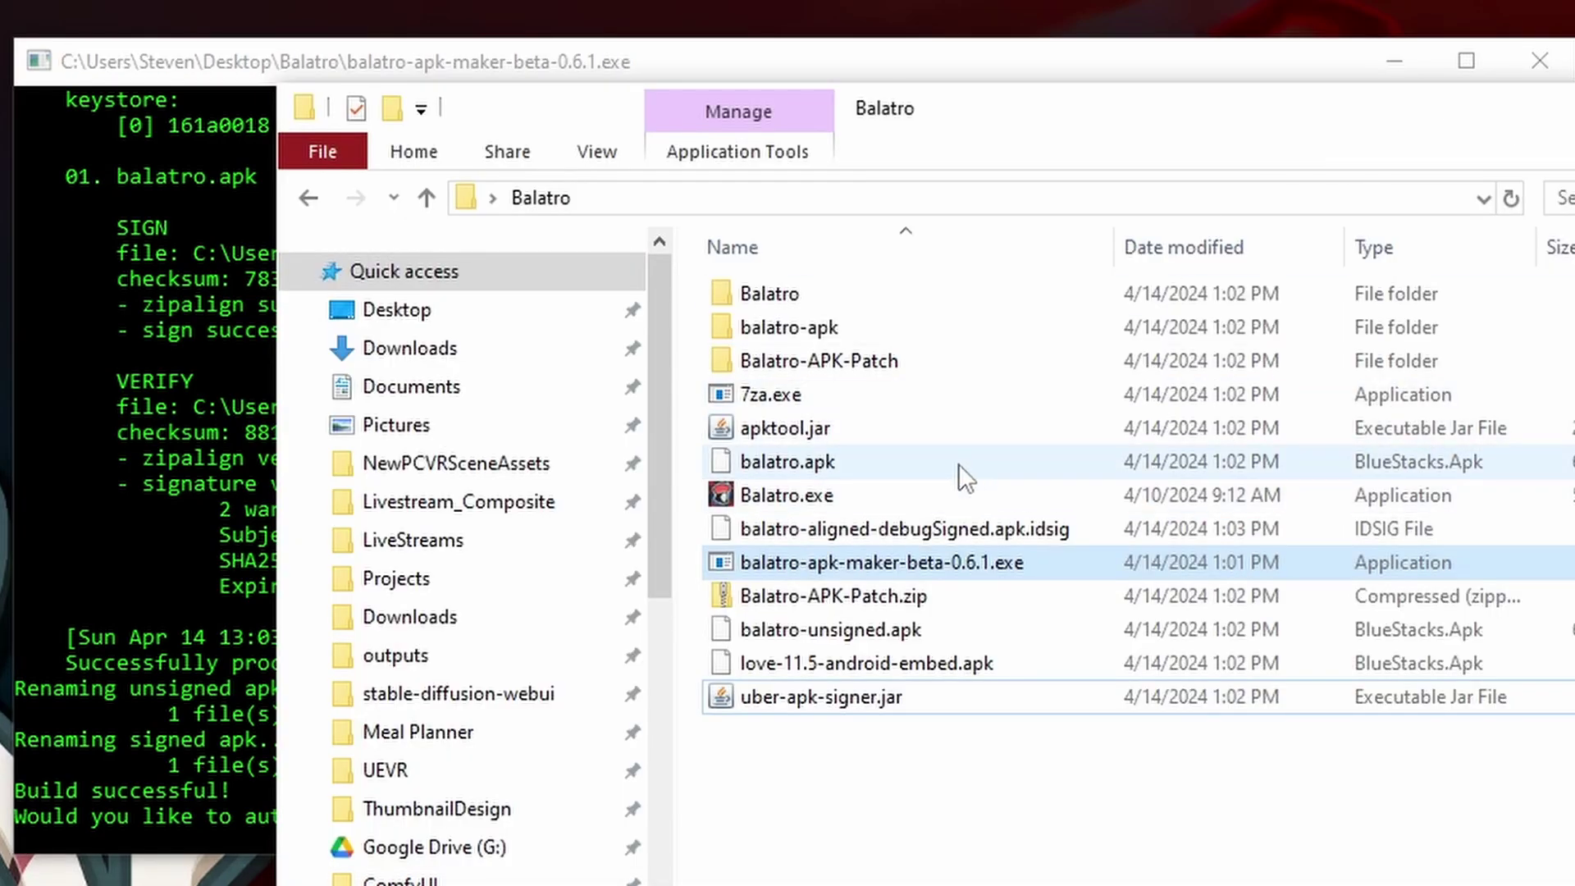
click(856, 460)
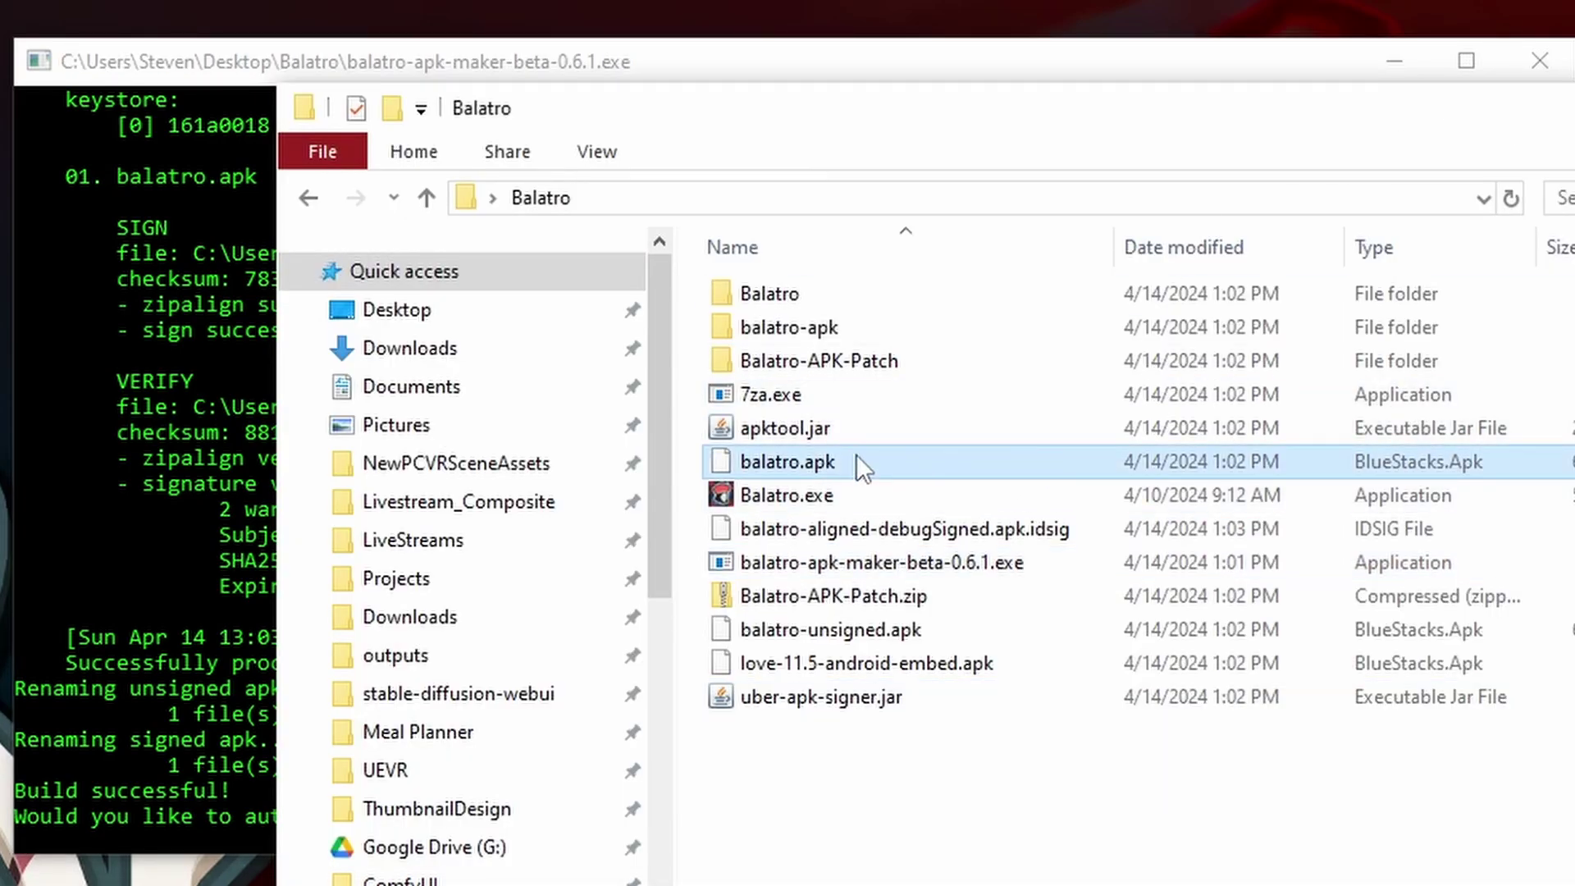
click(1079, 58)
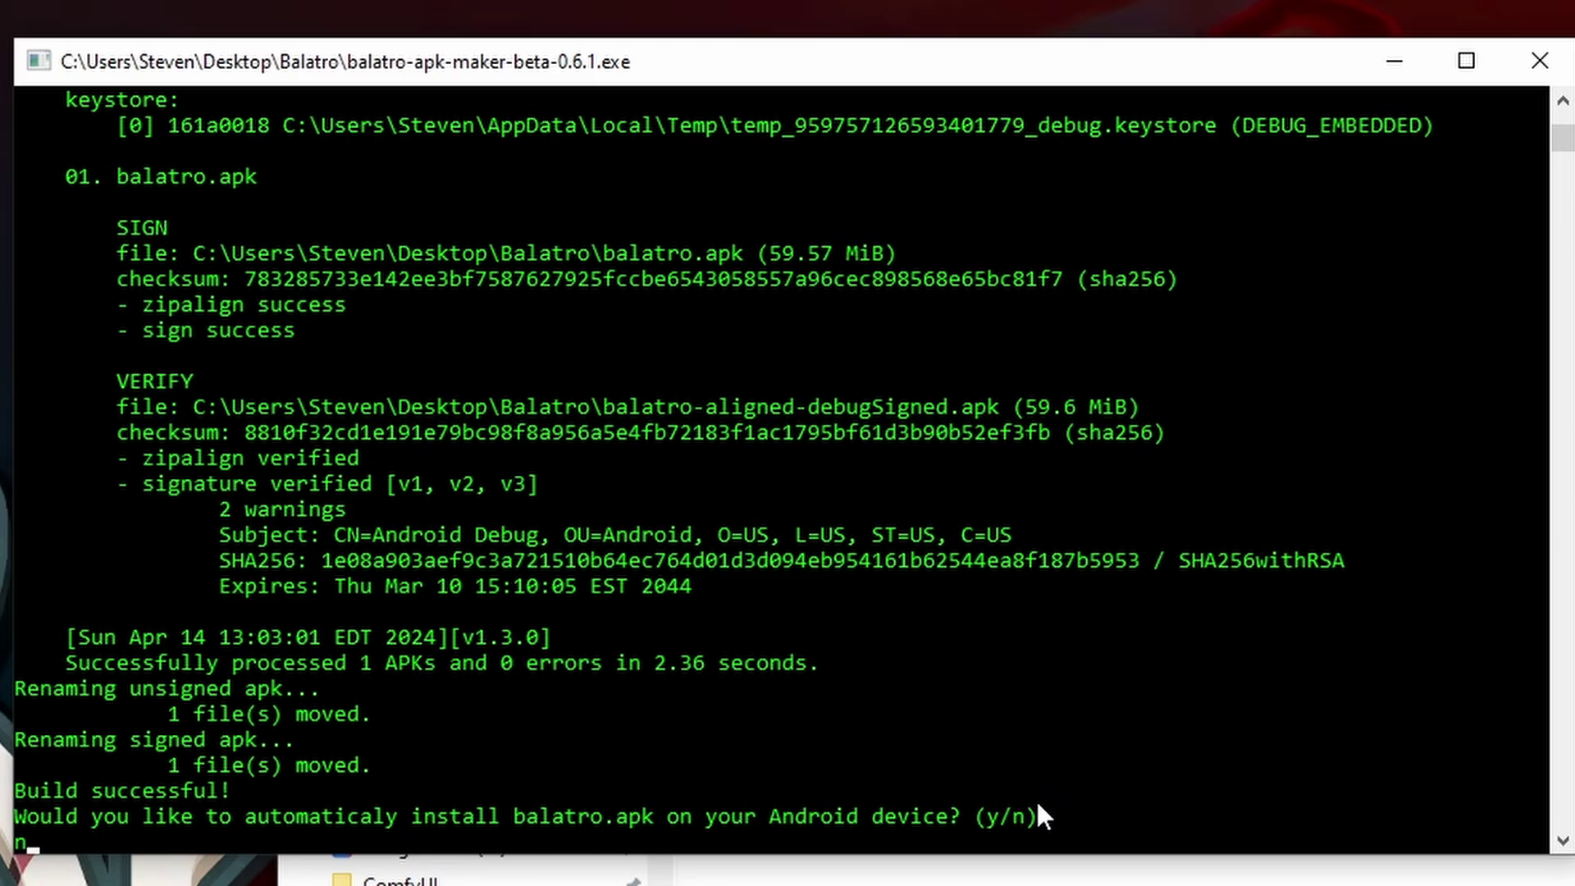
Decline auto-install, save transfer and save pull, then close the finished console.
key(Return)
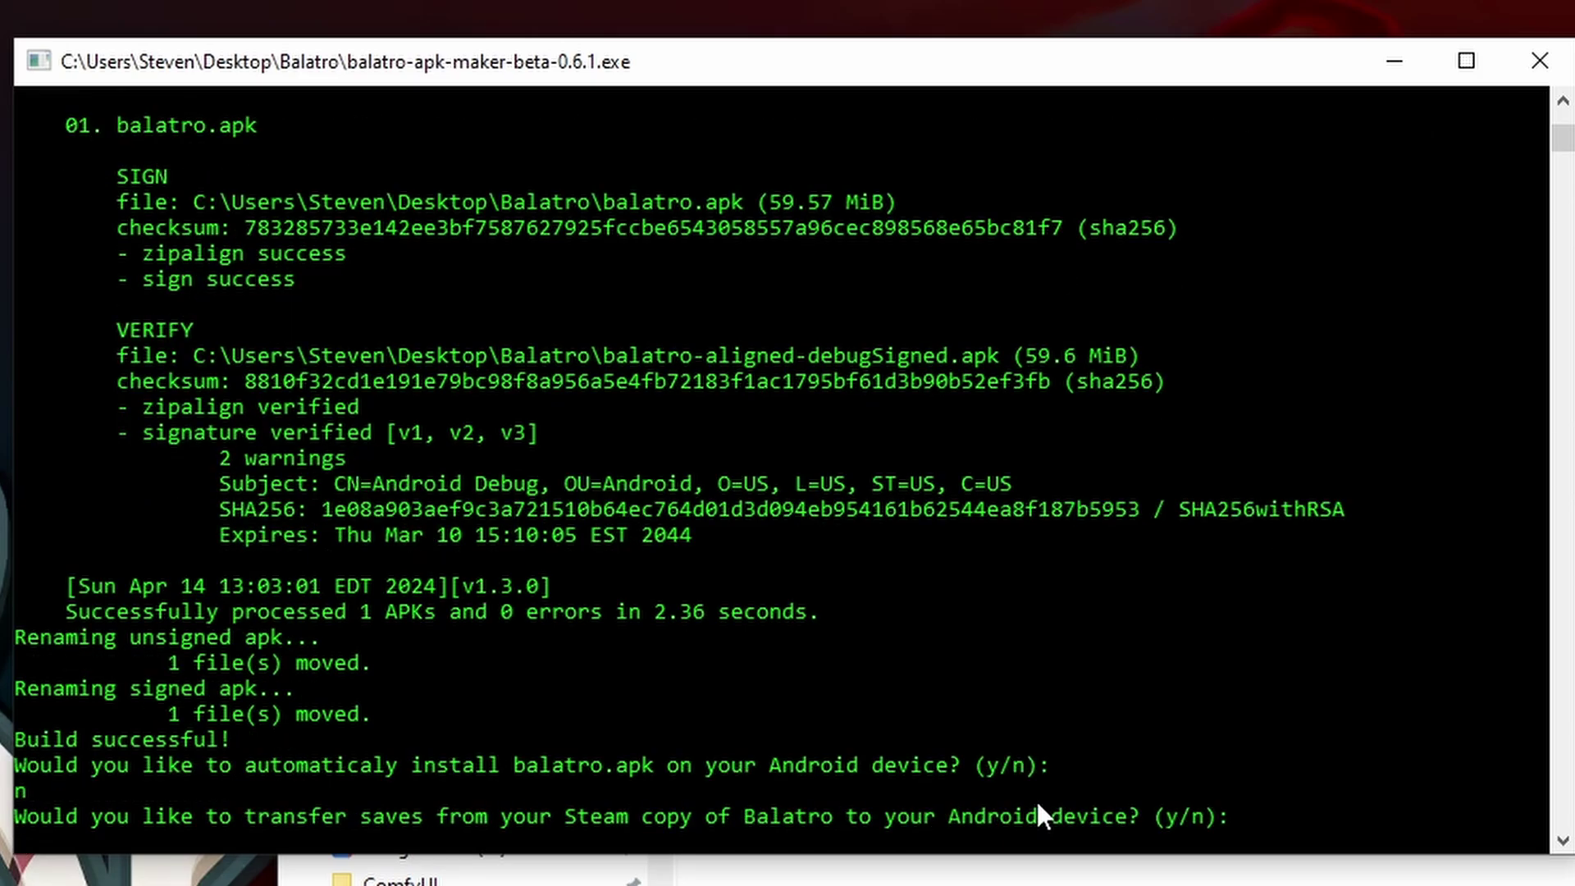
text(n)
key(Return)
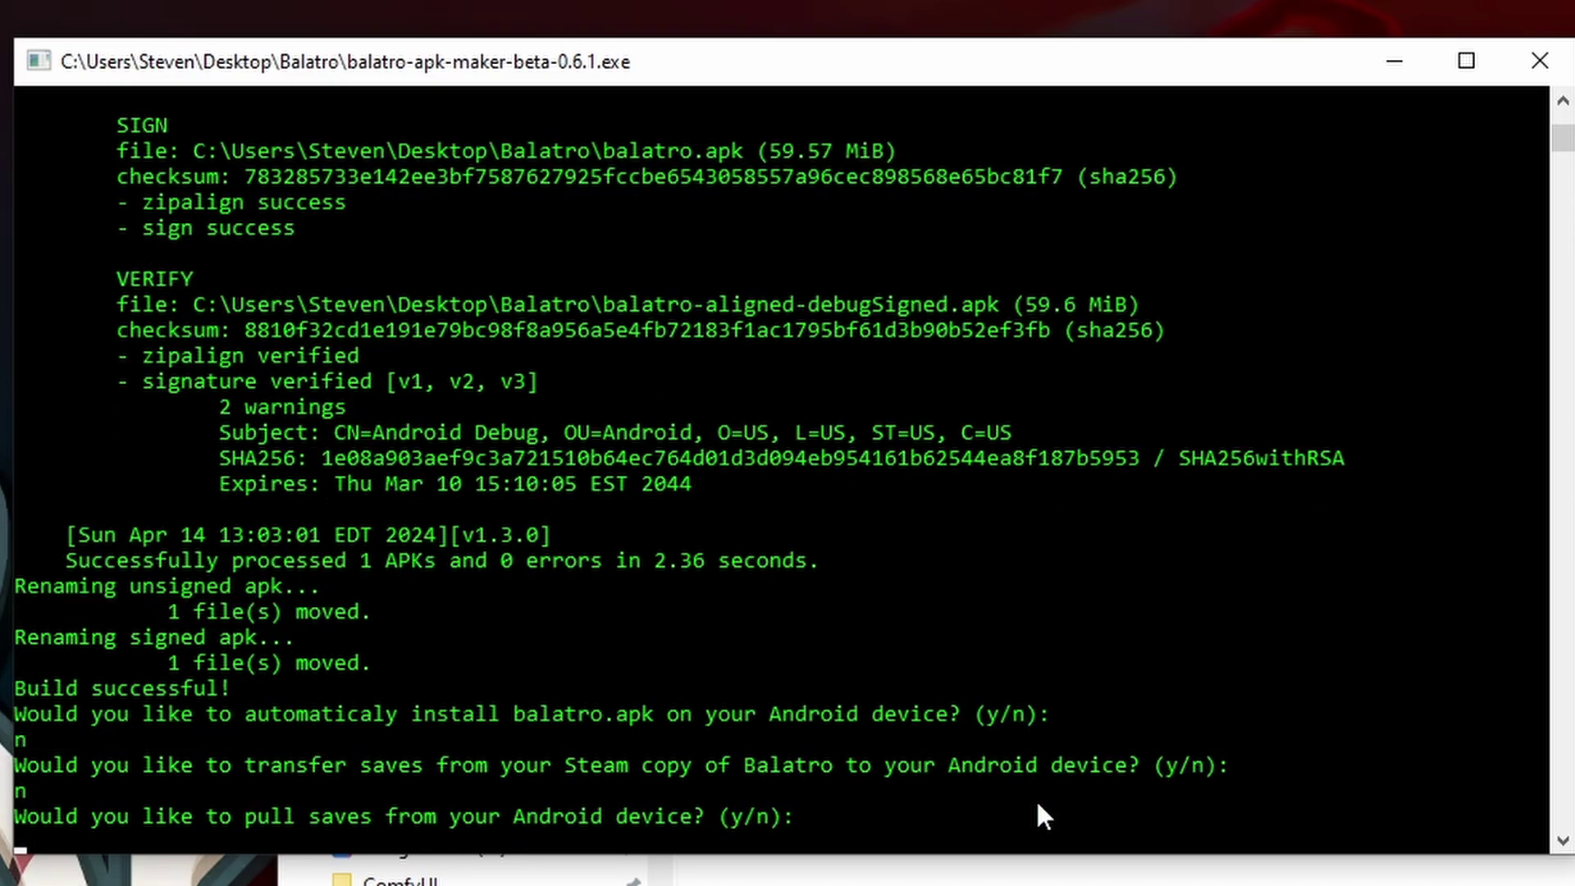
text(n)
key(Return)
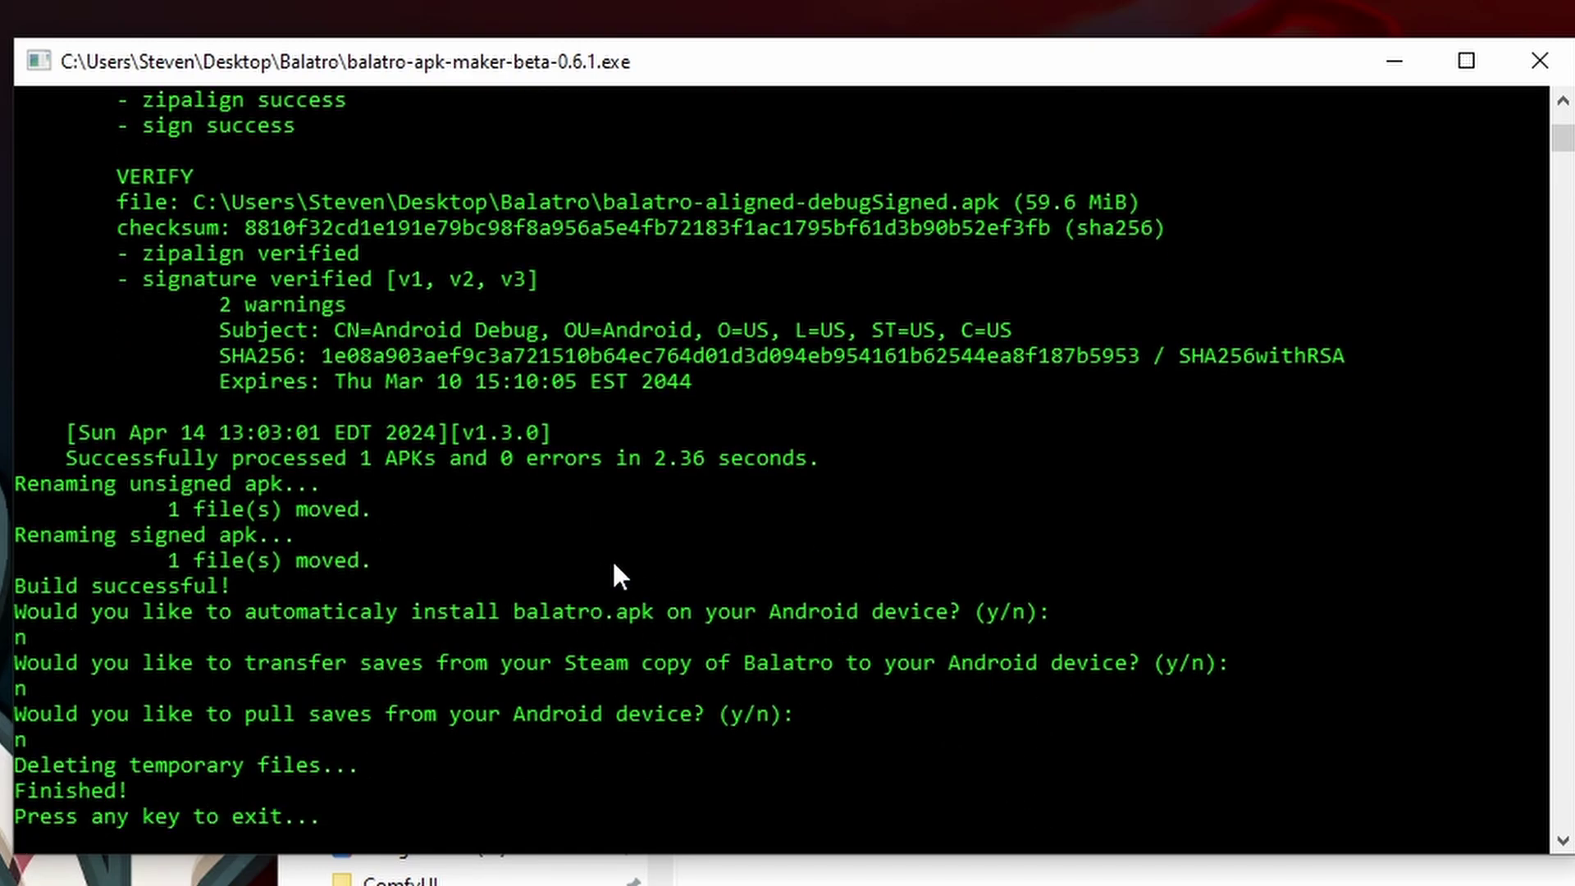
key(Return)
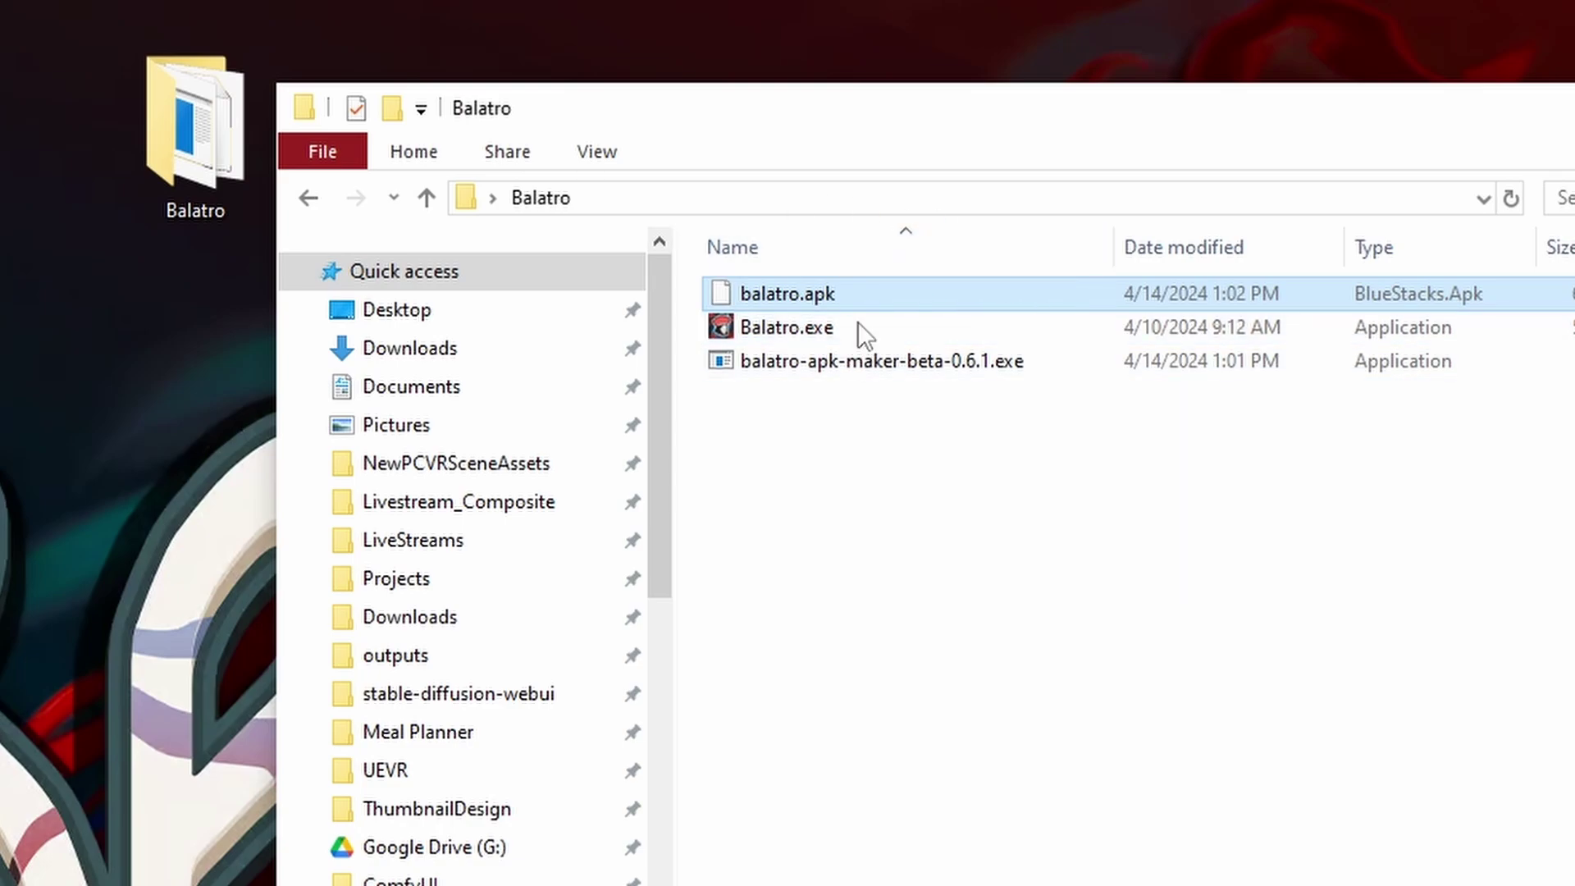
Deselect balatro.apk in Explorer and switch to the browser's APKPure DeX MAX page.
click(1012, 426)
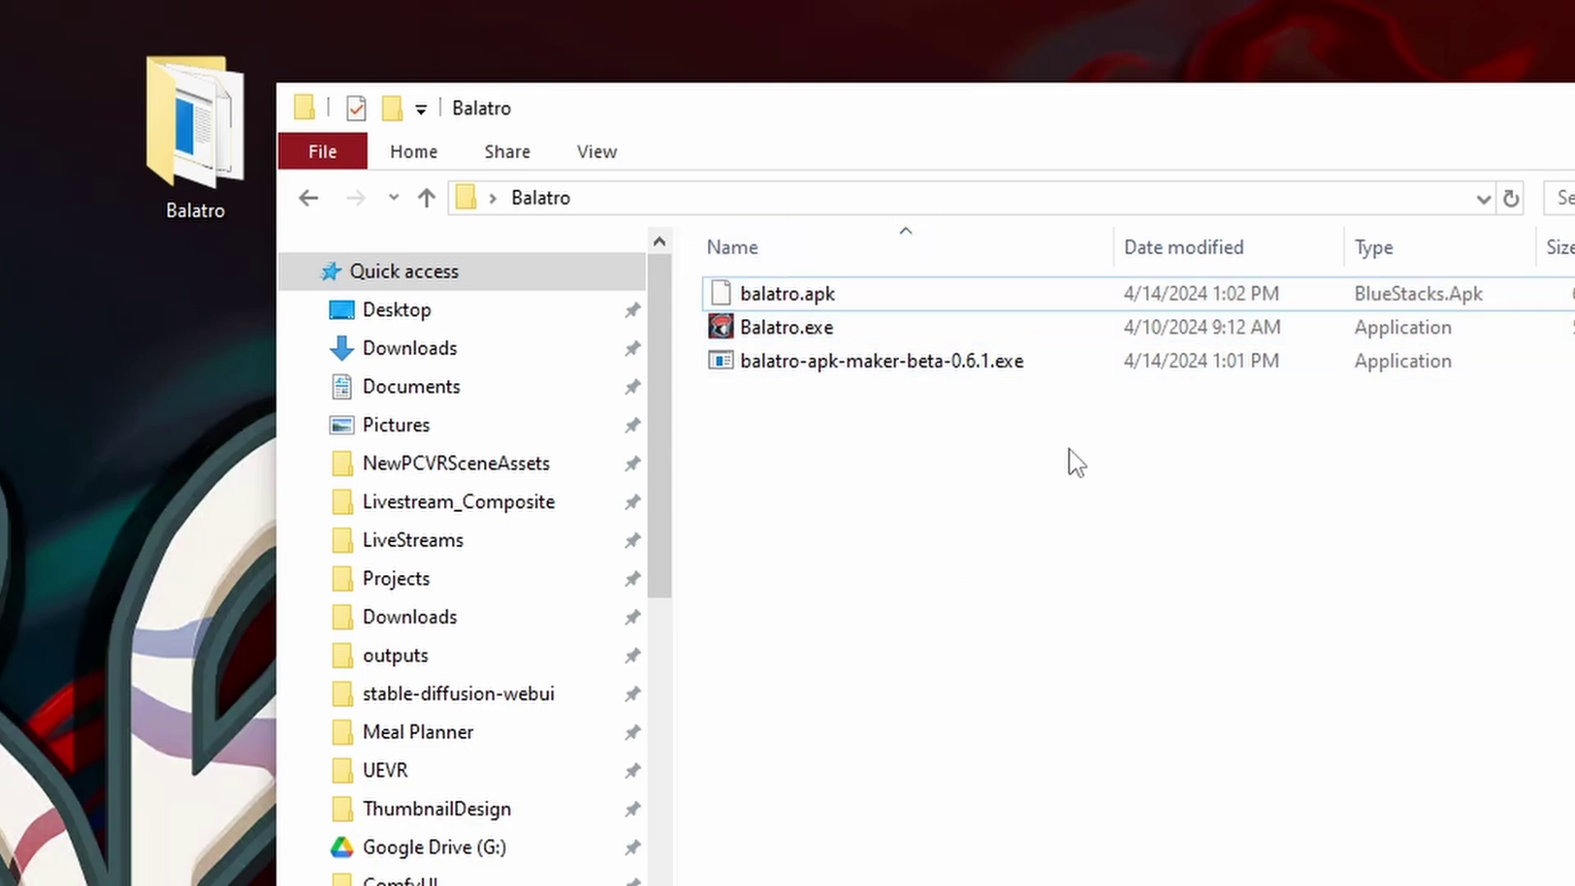
key(super)
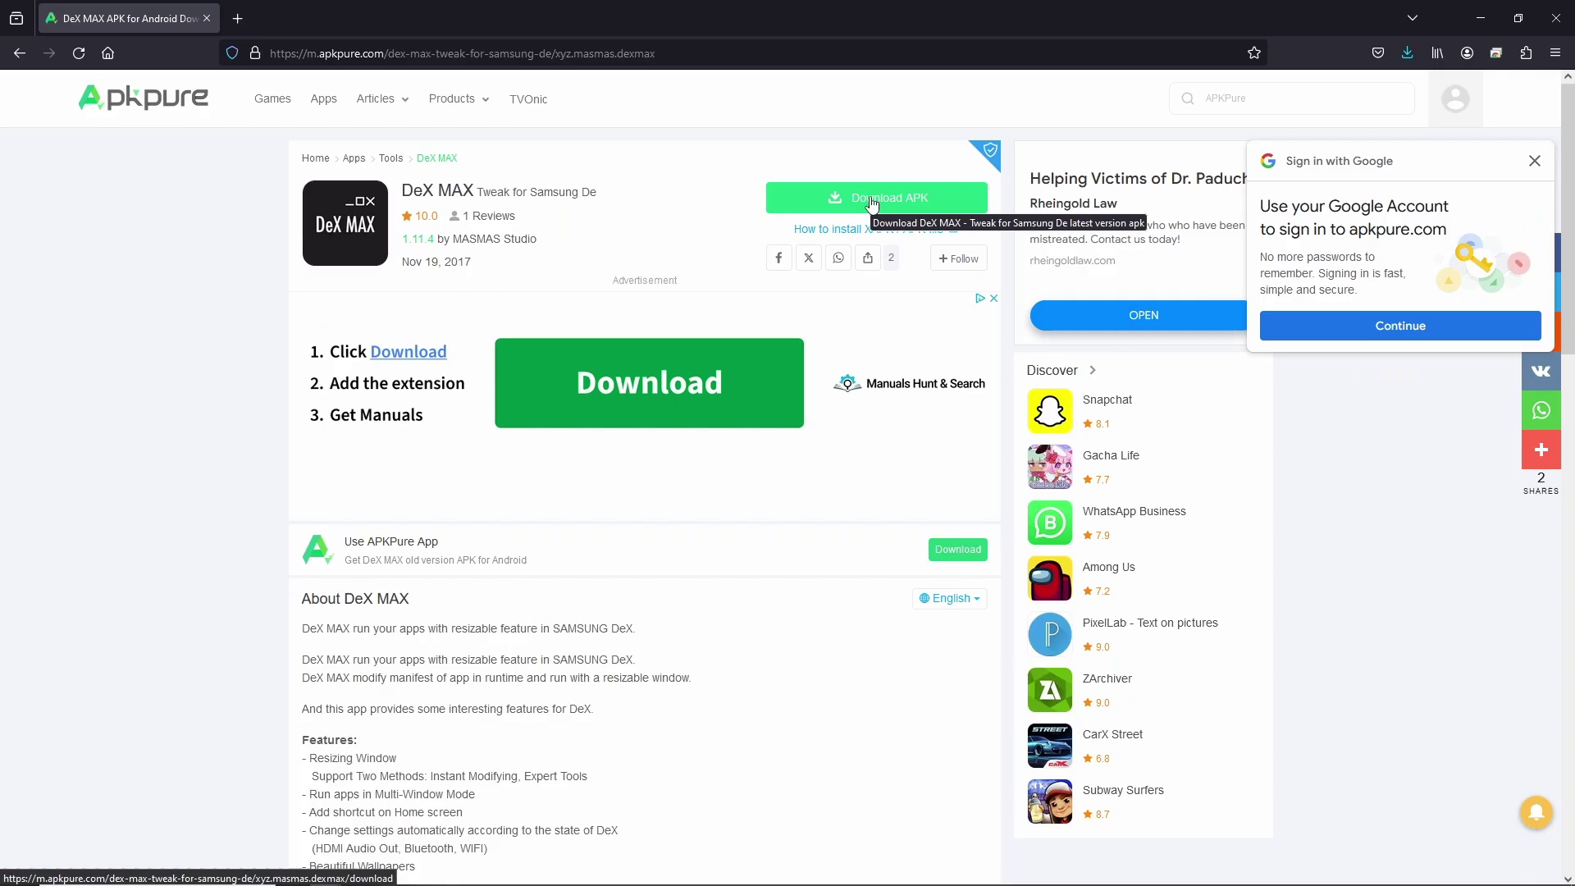
Download the 2.8 MB DeX MAX 1.11.4 APK from APKPure into Desktop\Balatro.
click(871, 205)
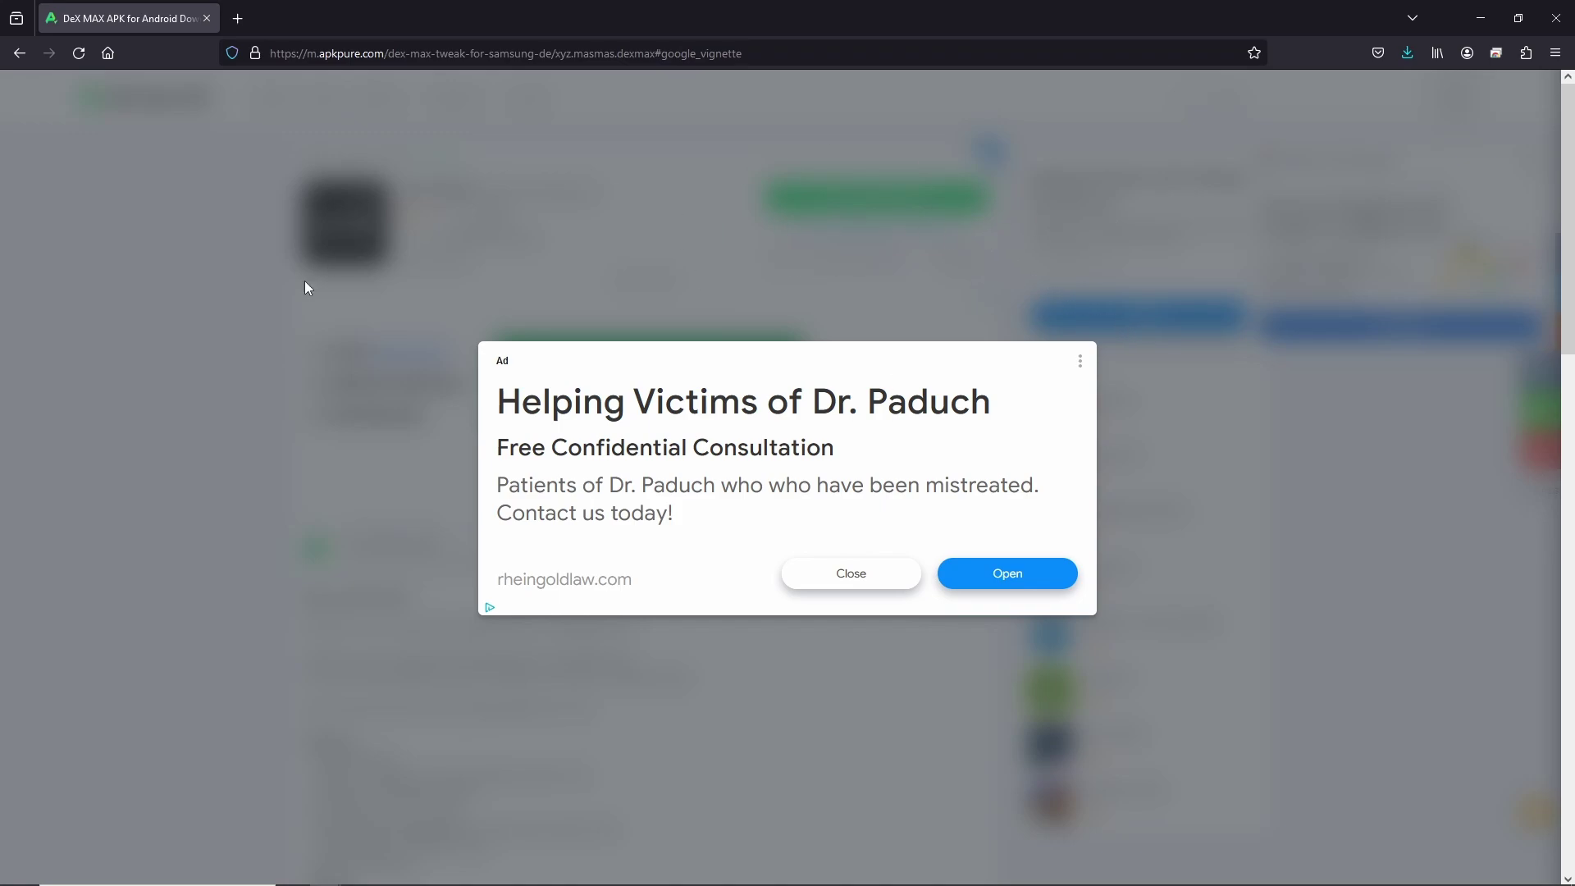
click(841, 582)
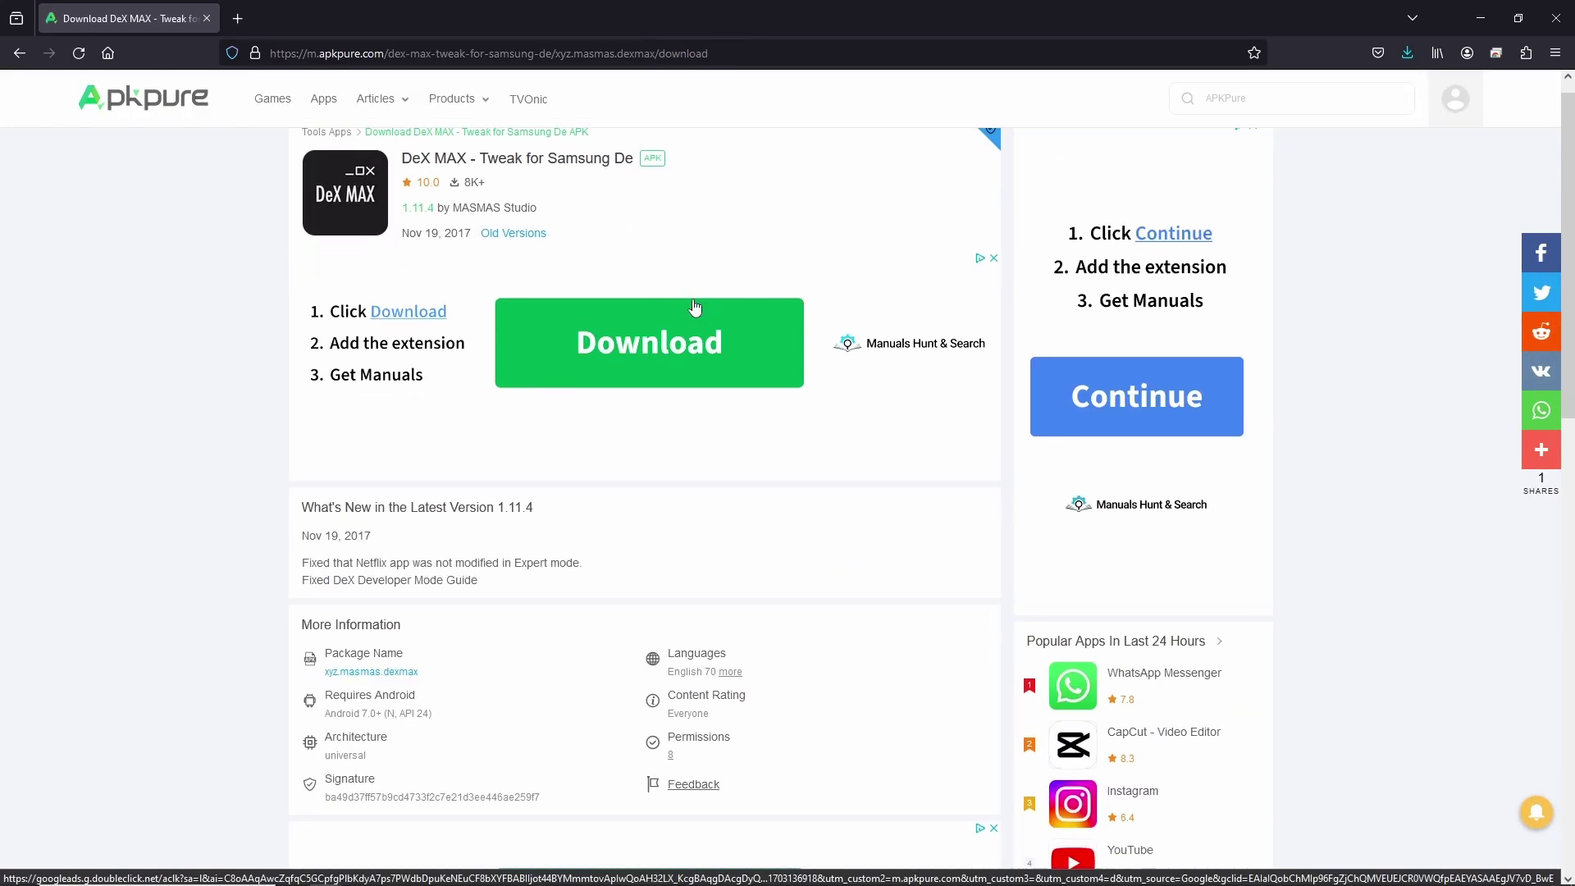
scroll(694, 306, down, 10)
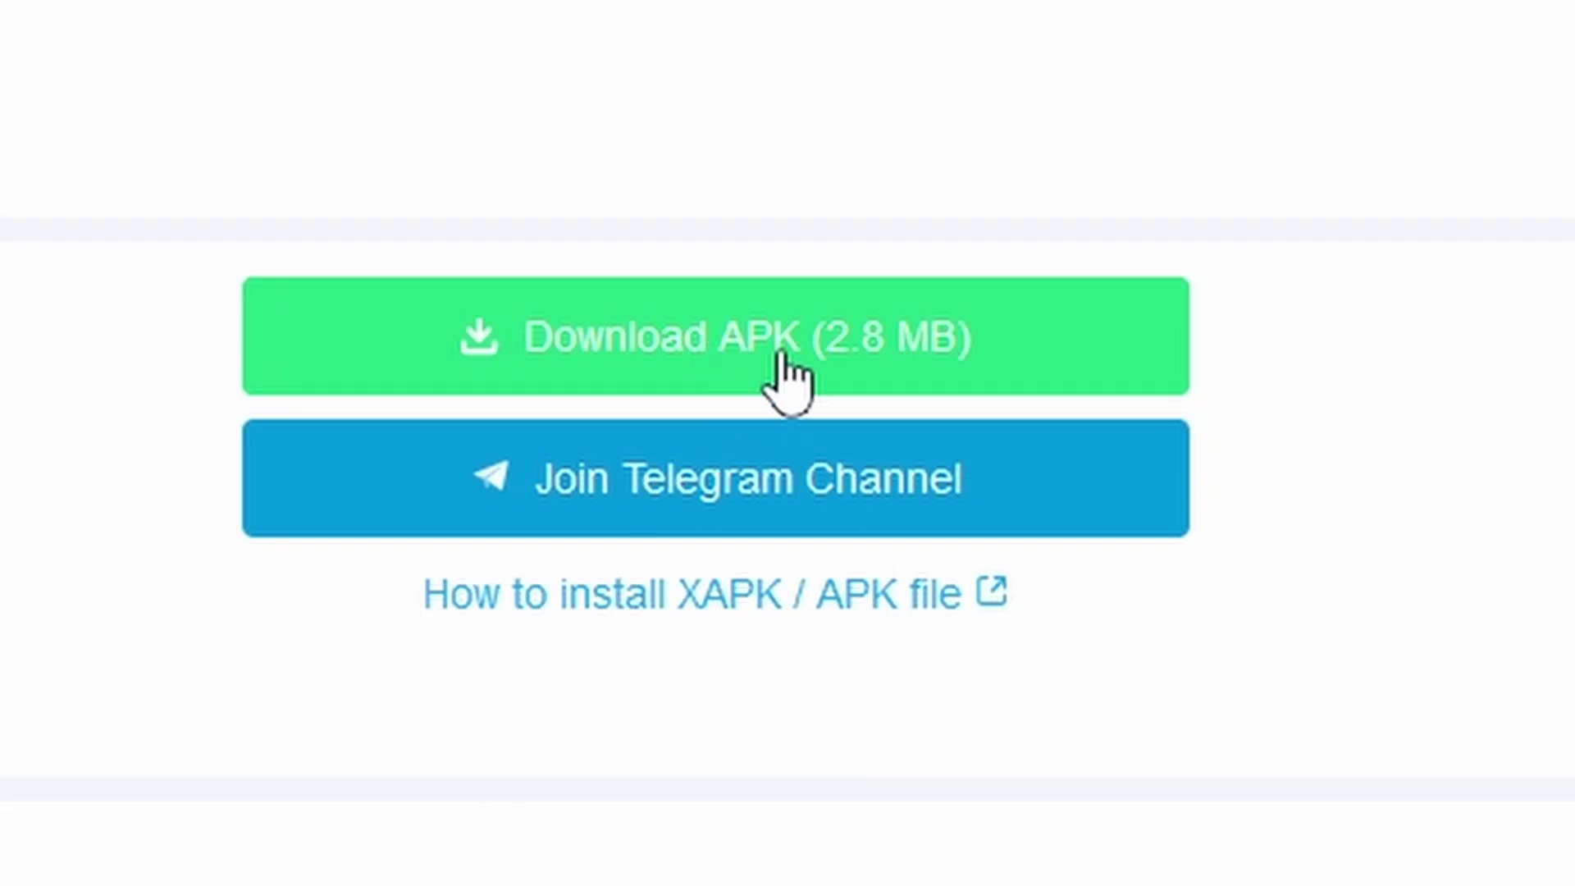
click(781, 357)
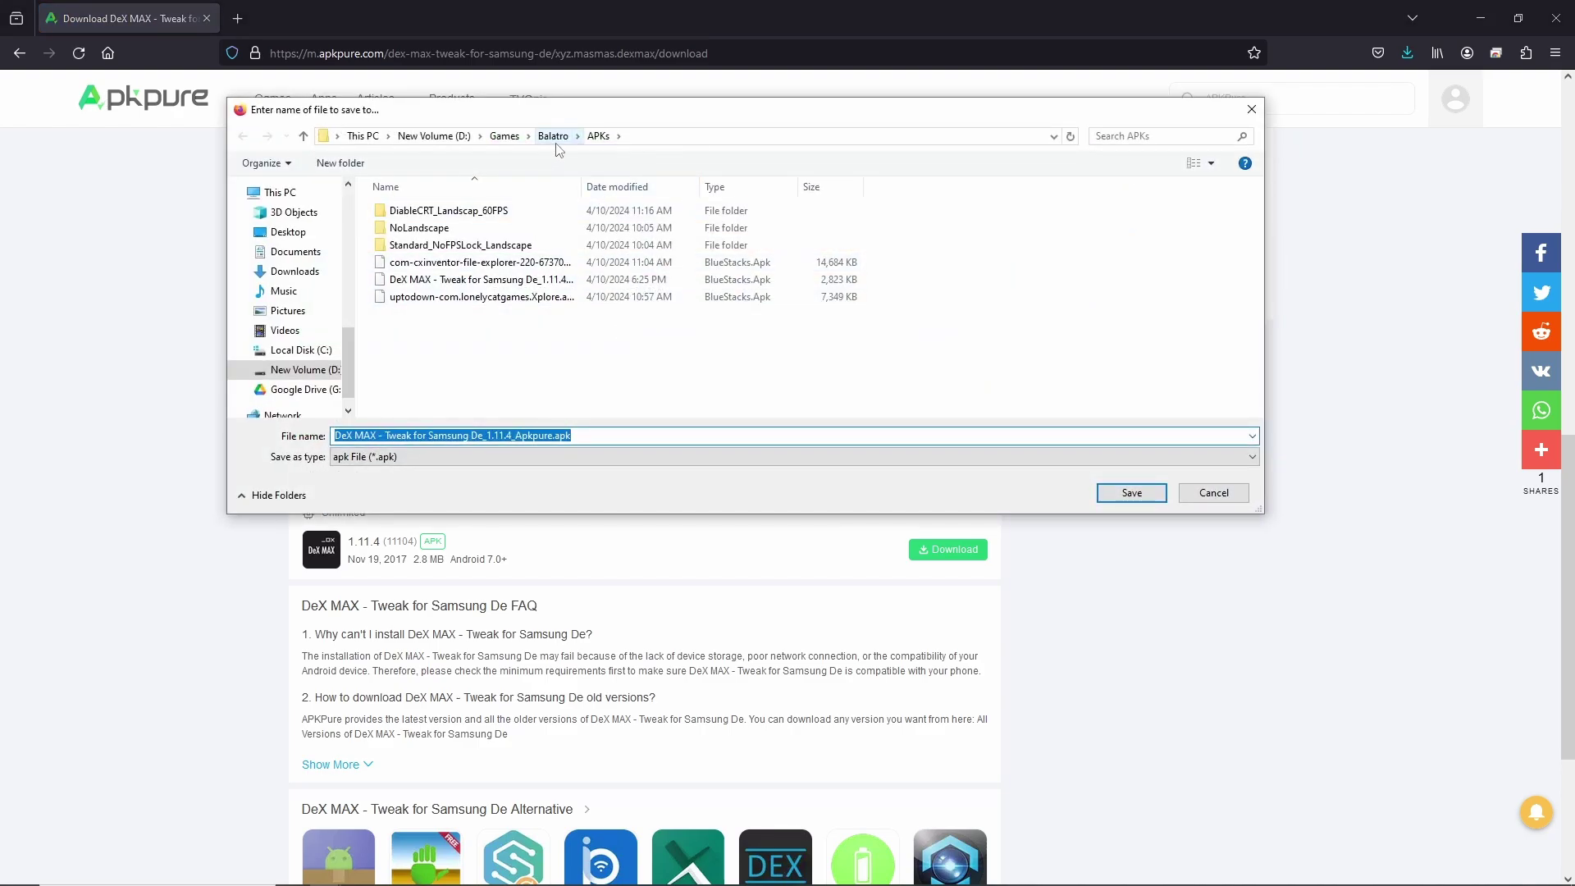
click(288, 232)
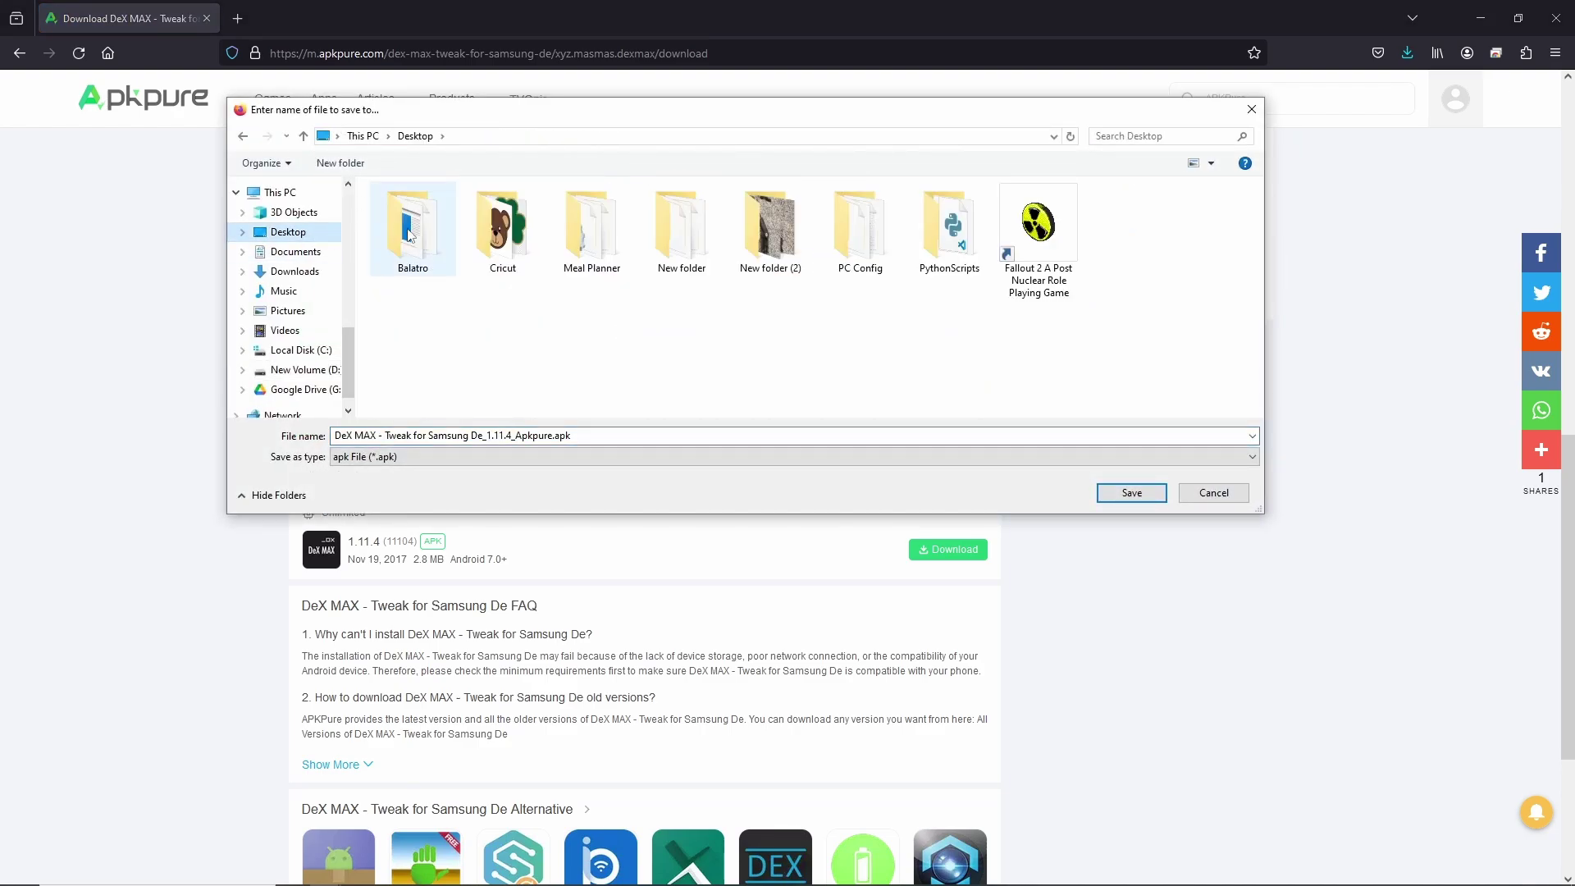
click(440, 253)
double_click(440, 253)
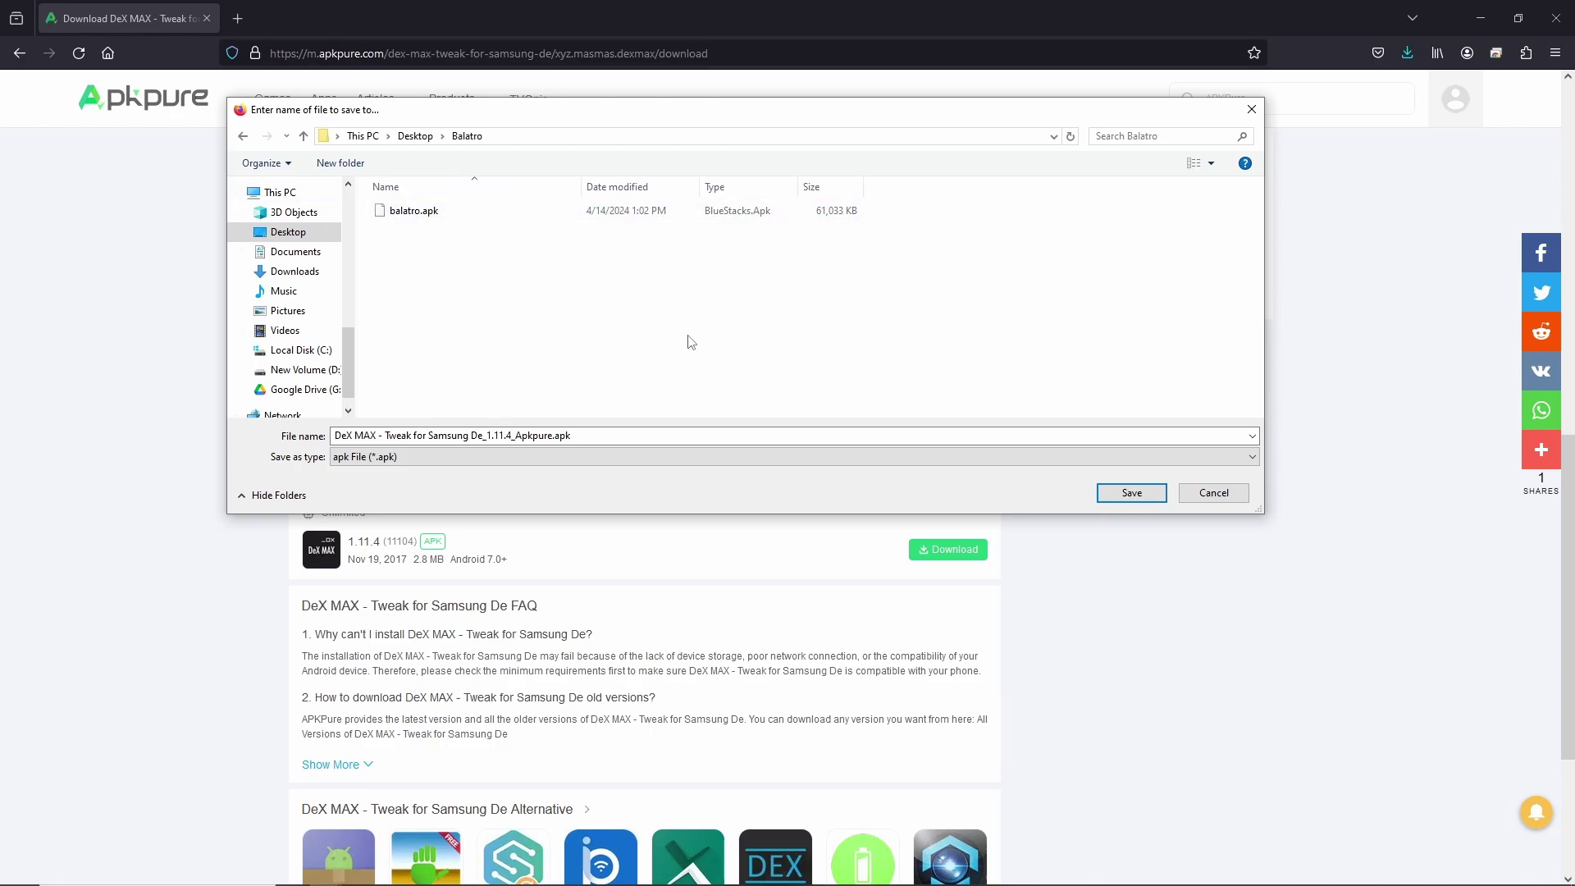
click(1132, 492)
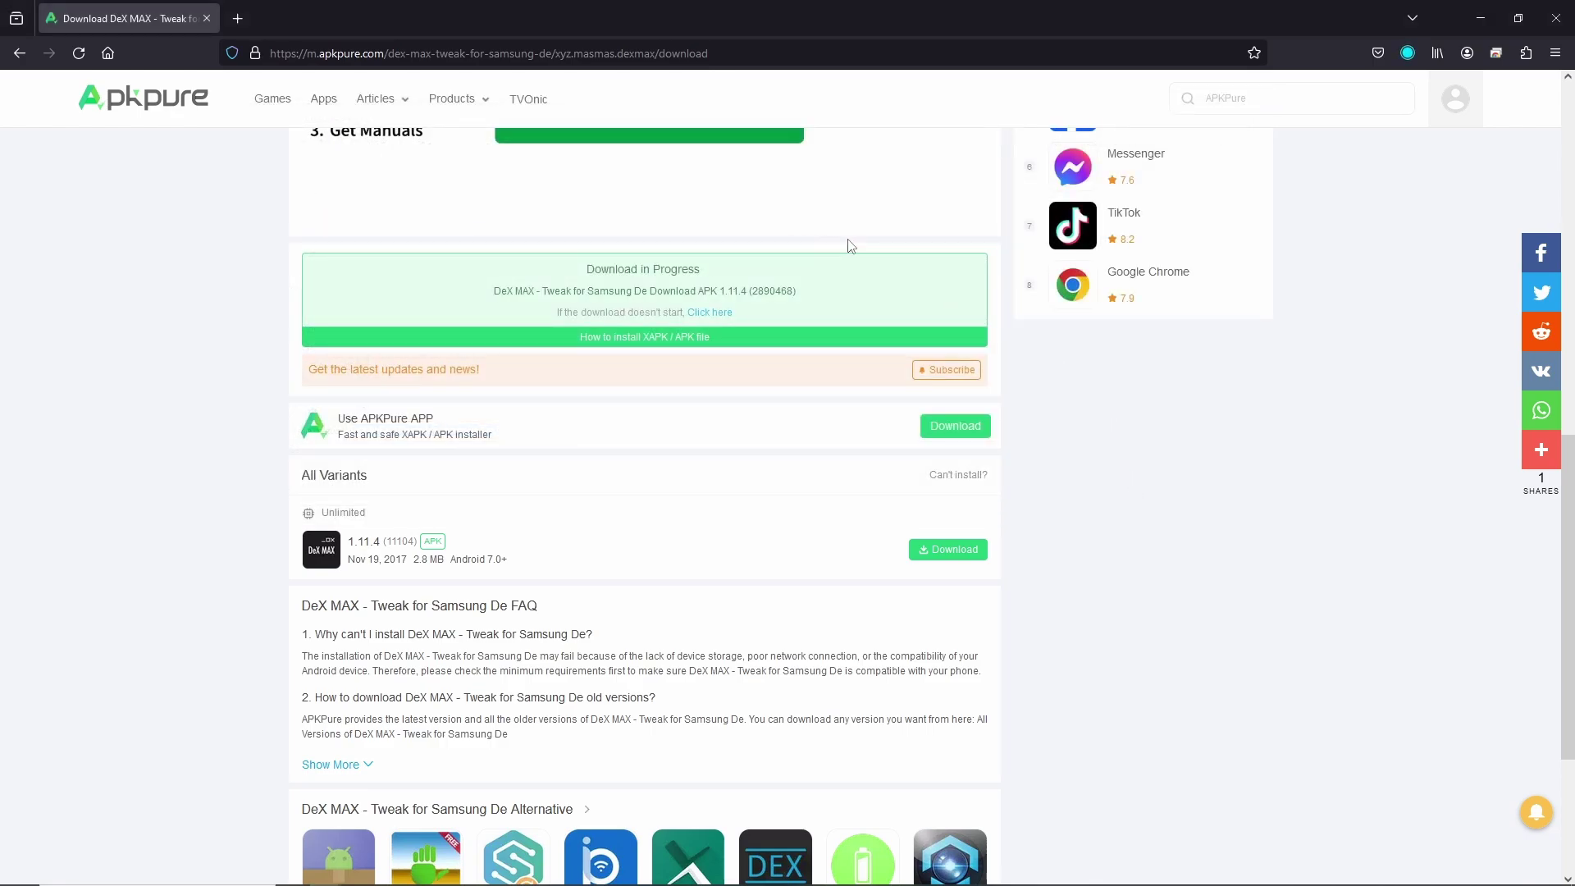
Go to sidequestvr.com in Firefox, then minimize the browser to show the SideQuest app.
click(452, 49)
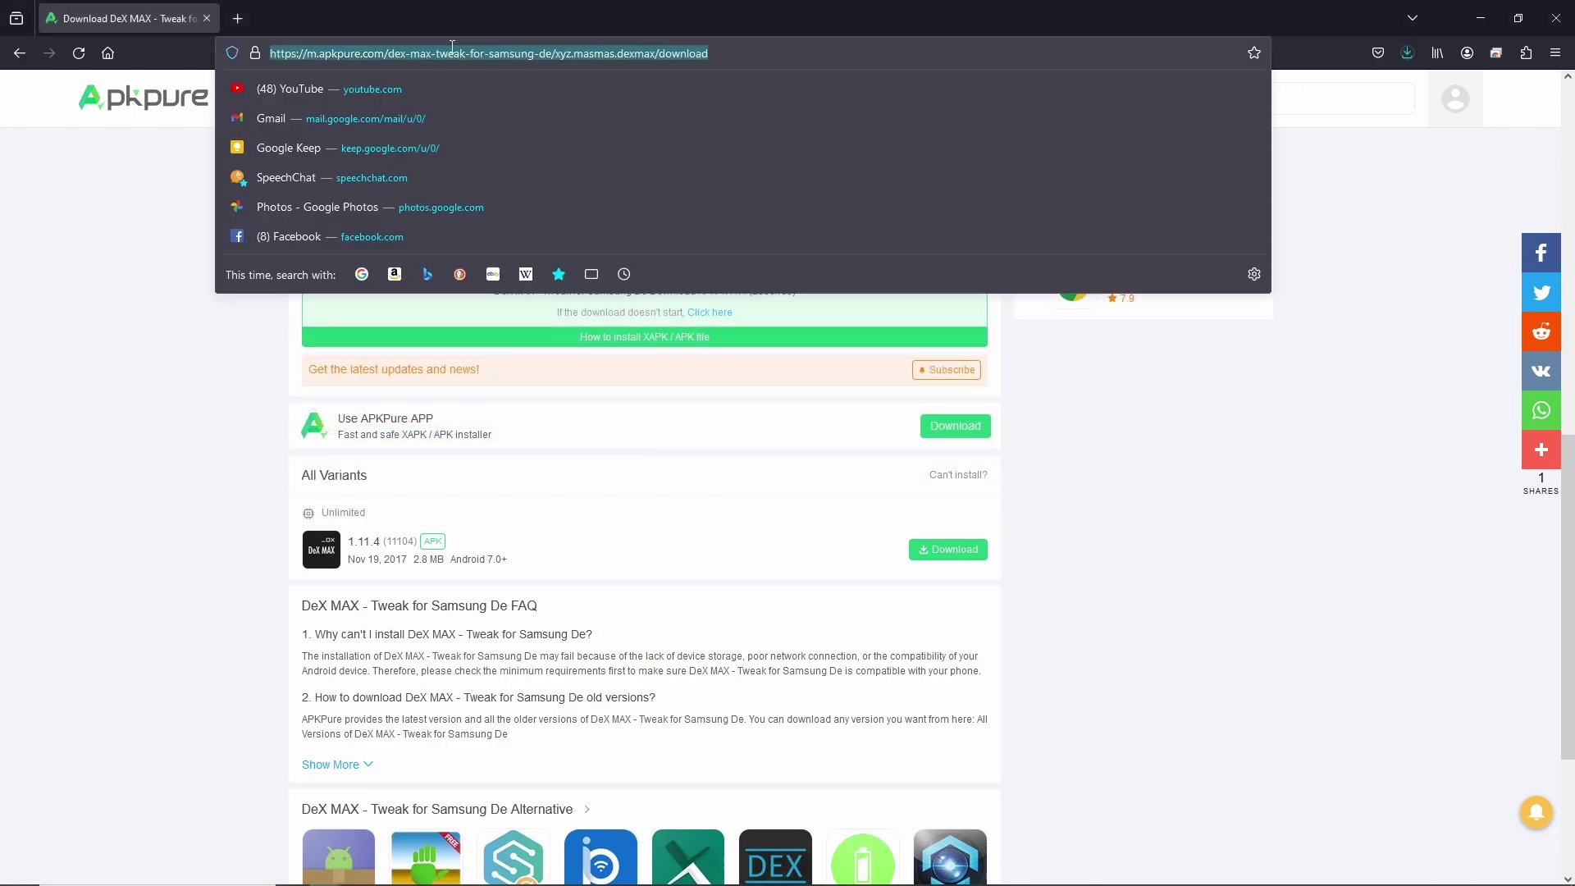
text(side)
key(Return)
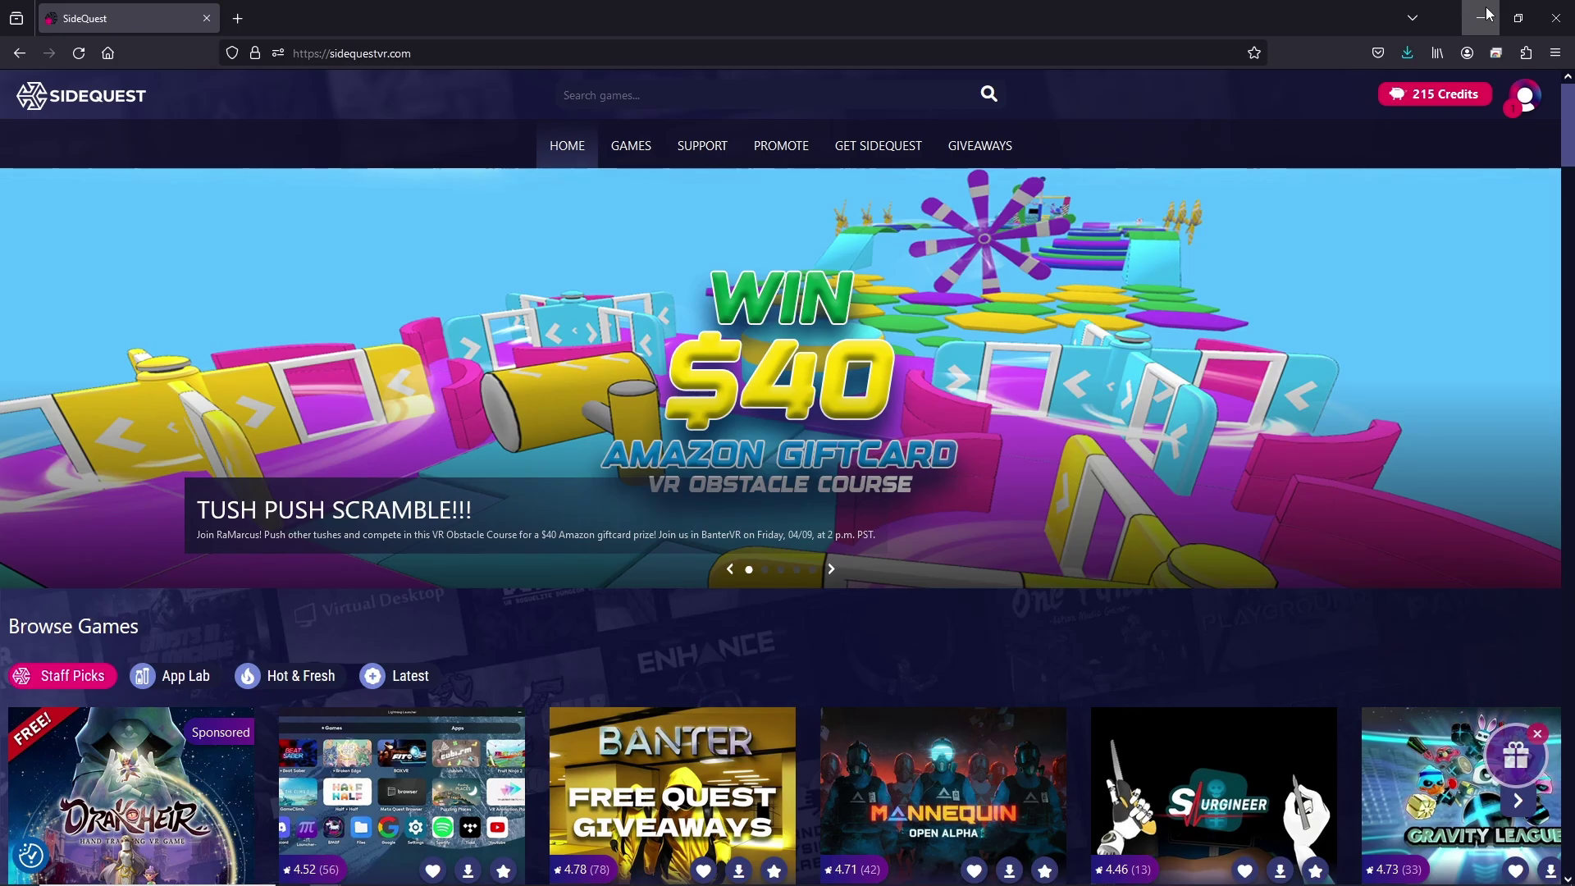
click(1481, 16)
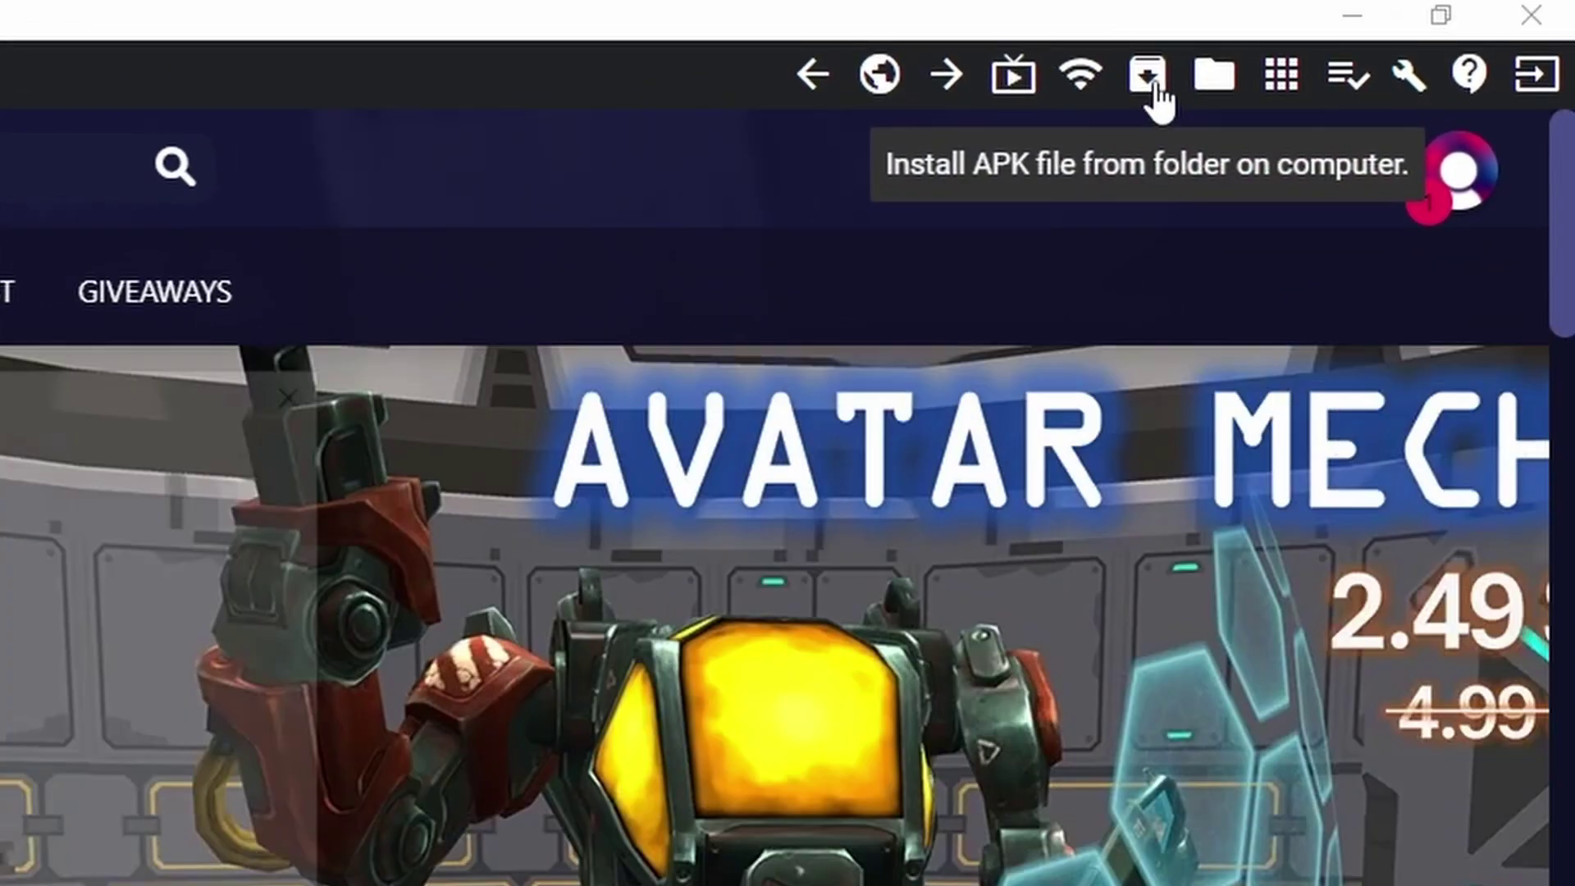
Install balatro.apk onto the Quest 3 from the computer and check the install tasks list.
click(1148, 79)
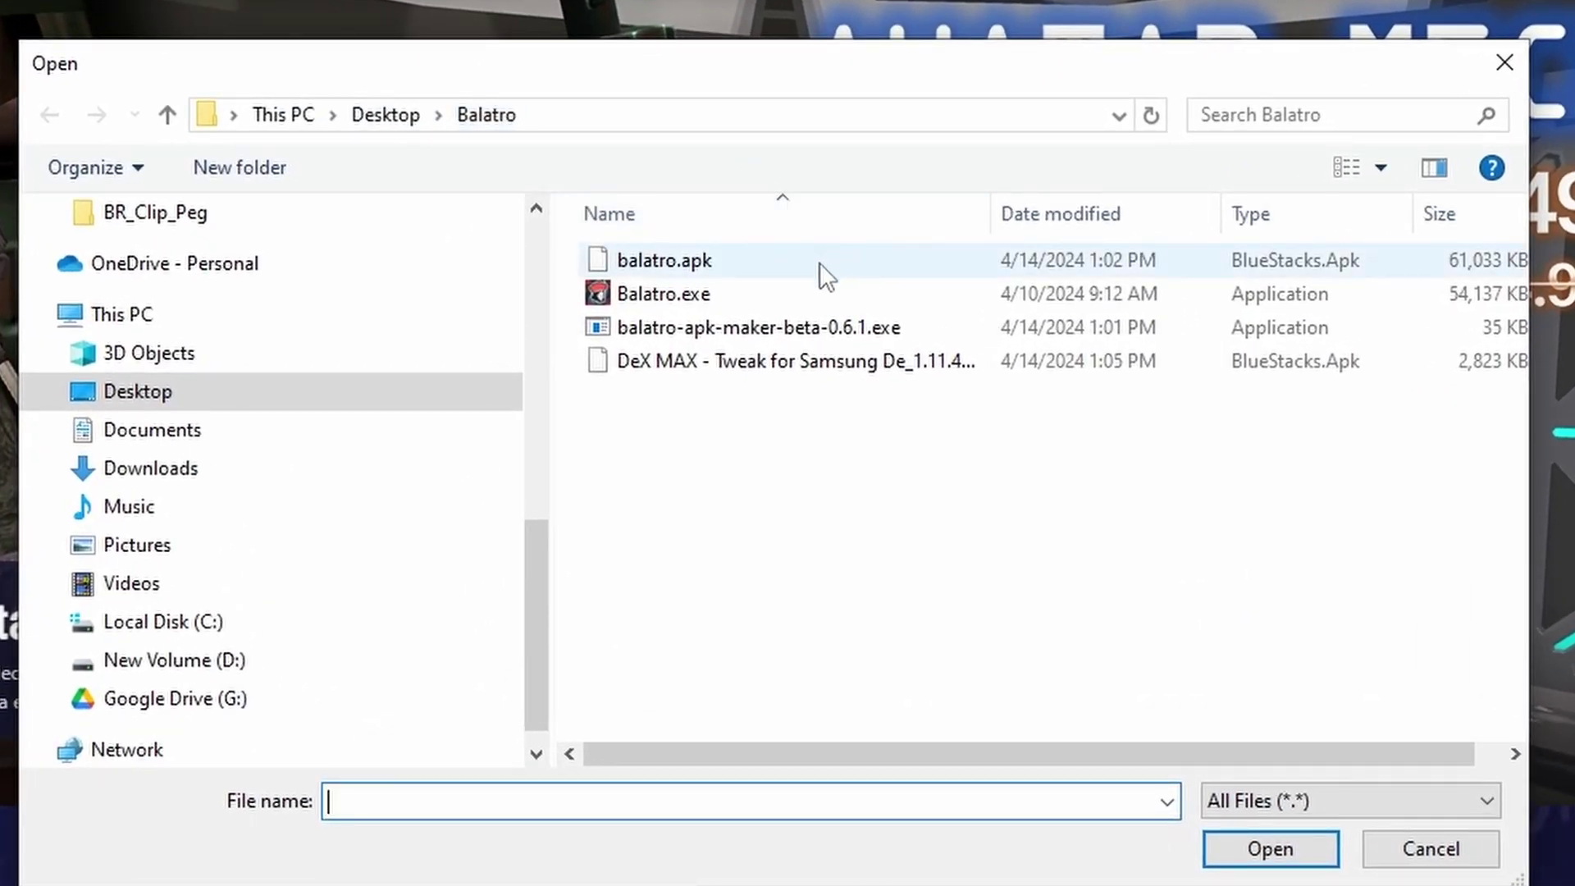
click(820, 262)
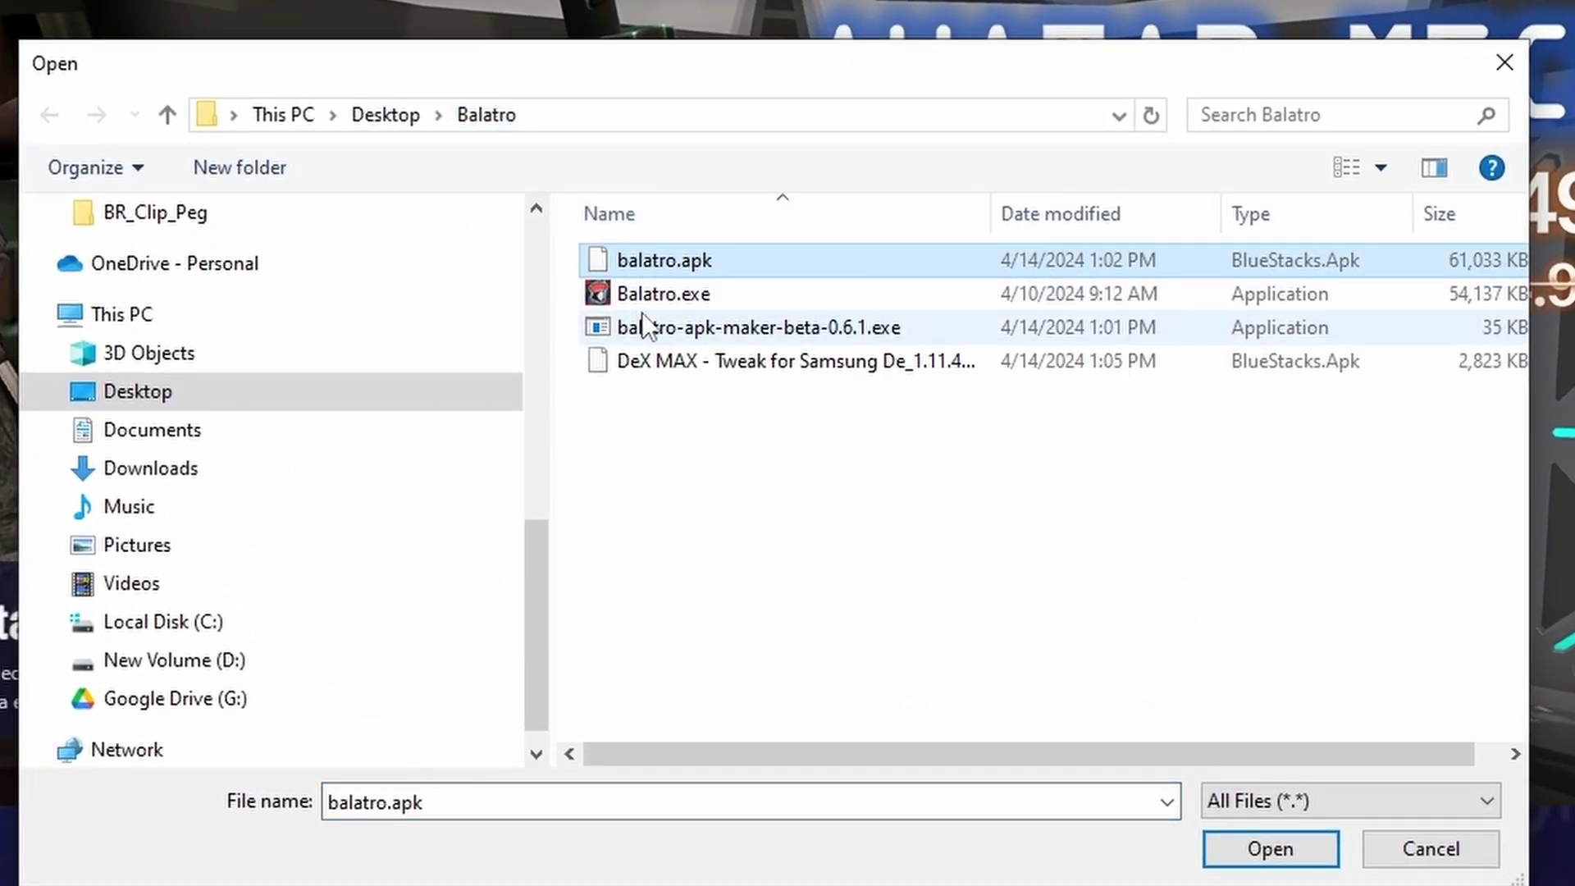
click(696, 361)
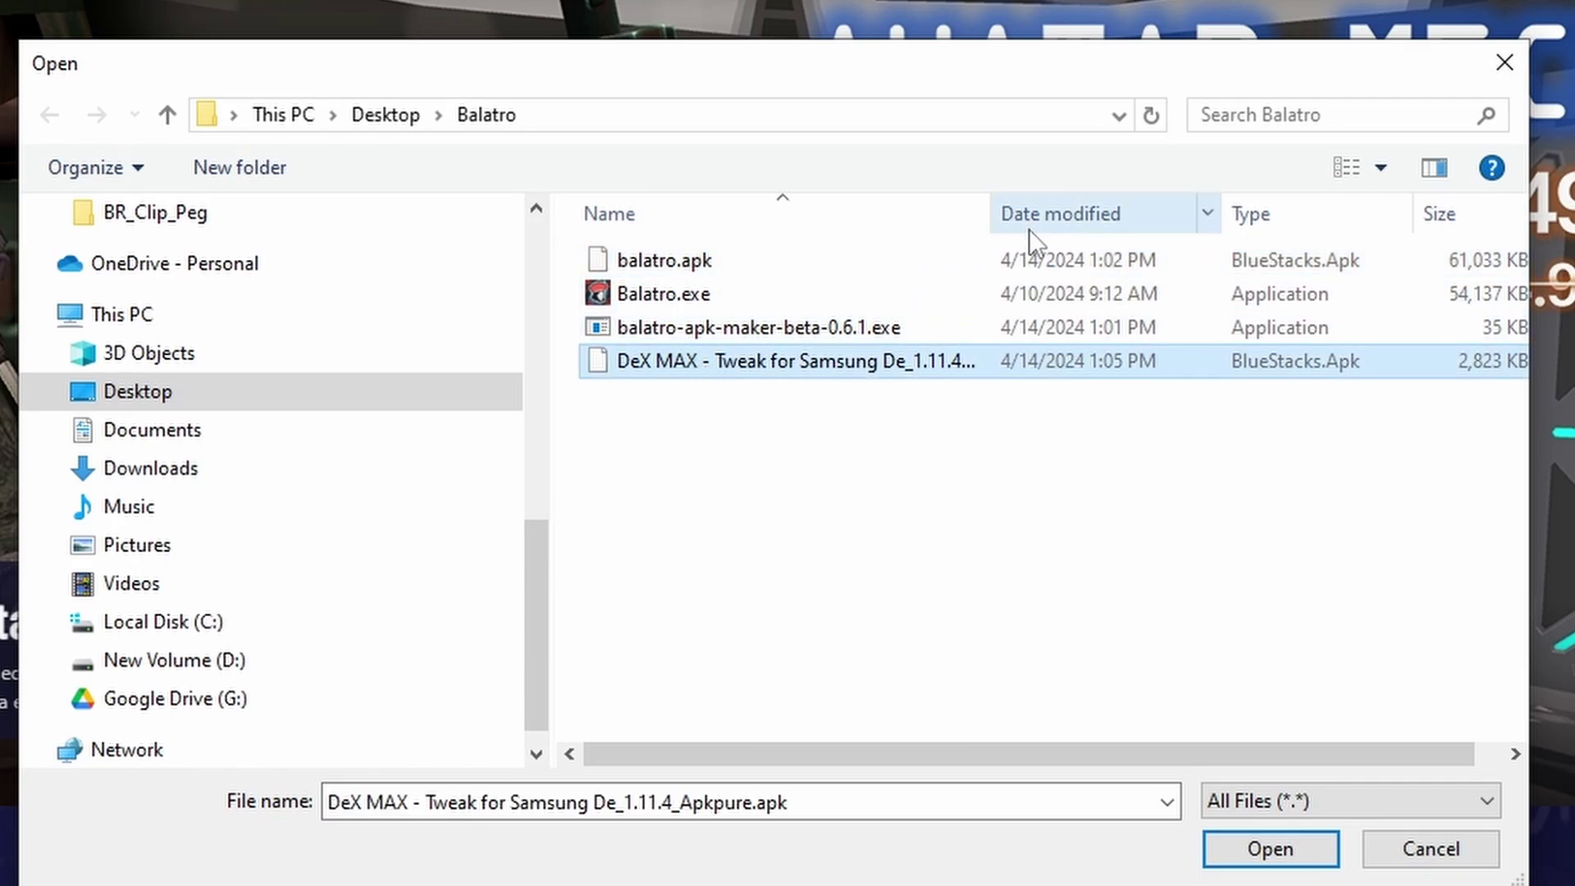
double_click(989, 213)
click(869, 259)
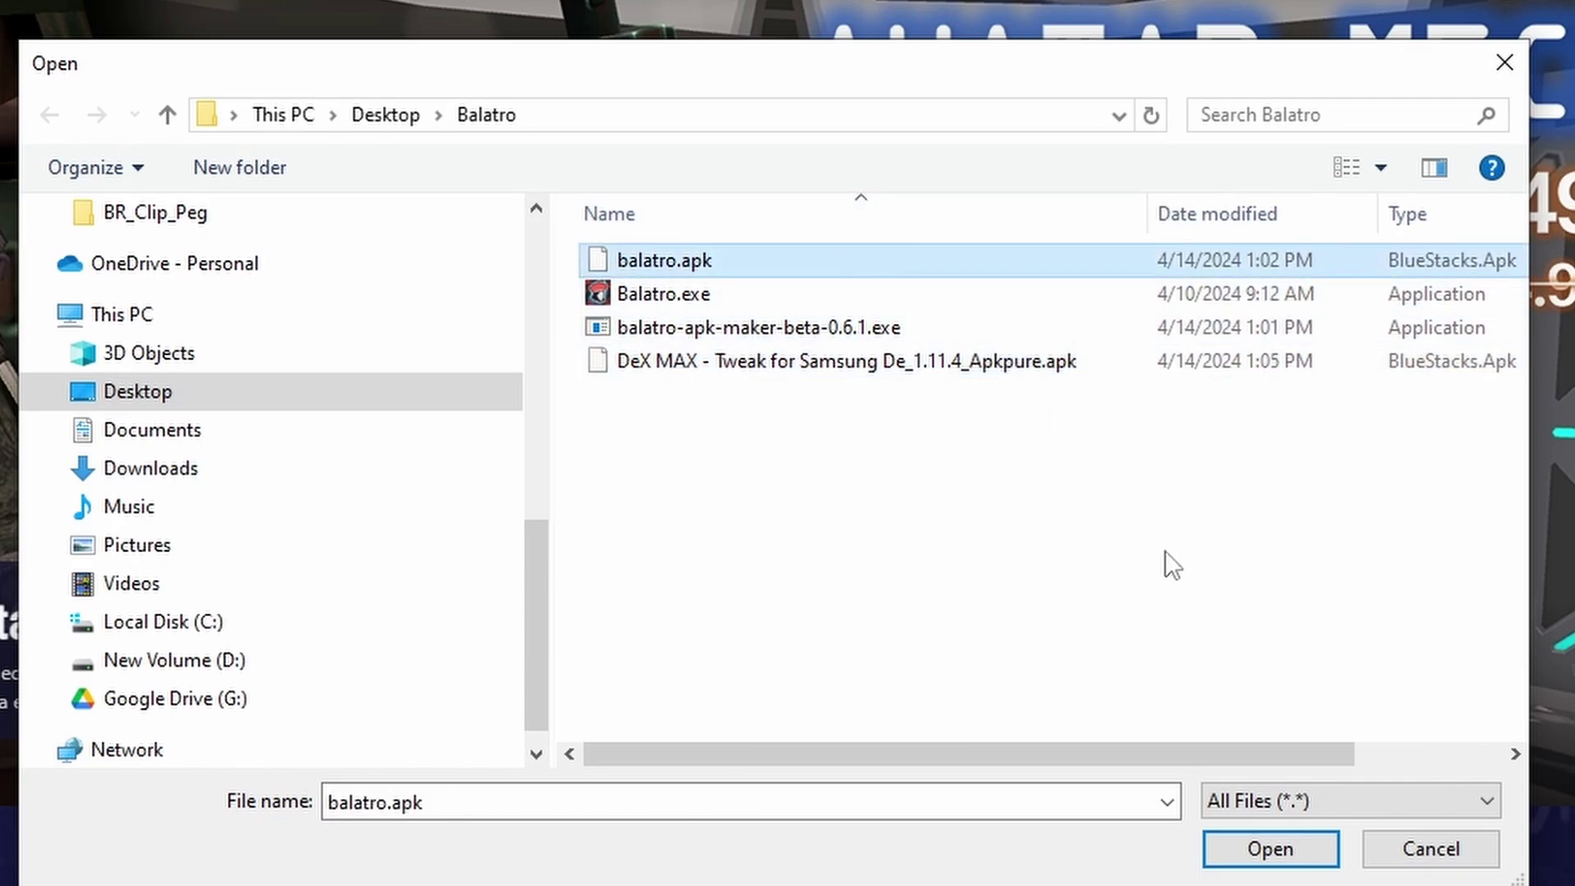
click(1263, 851)
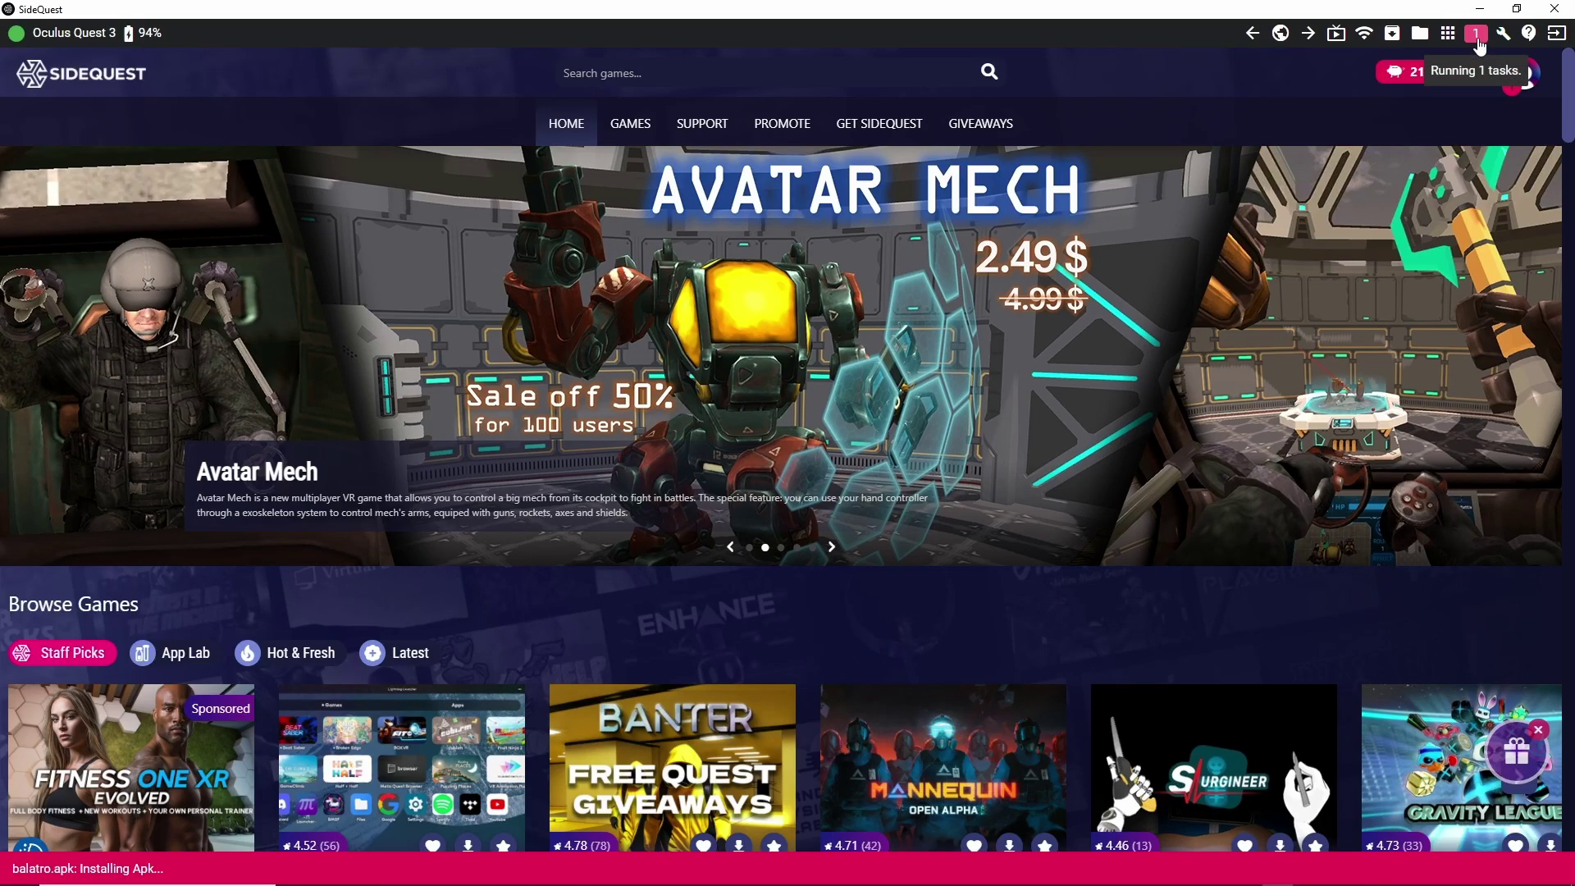
click(1477, 35)
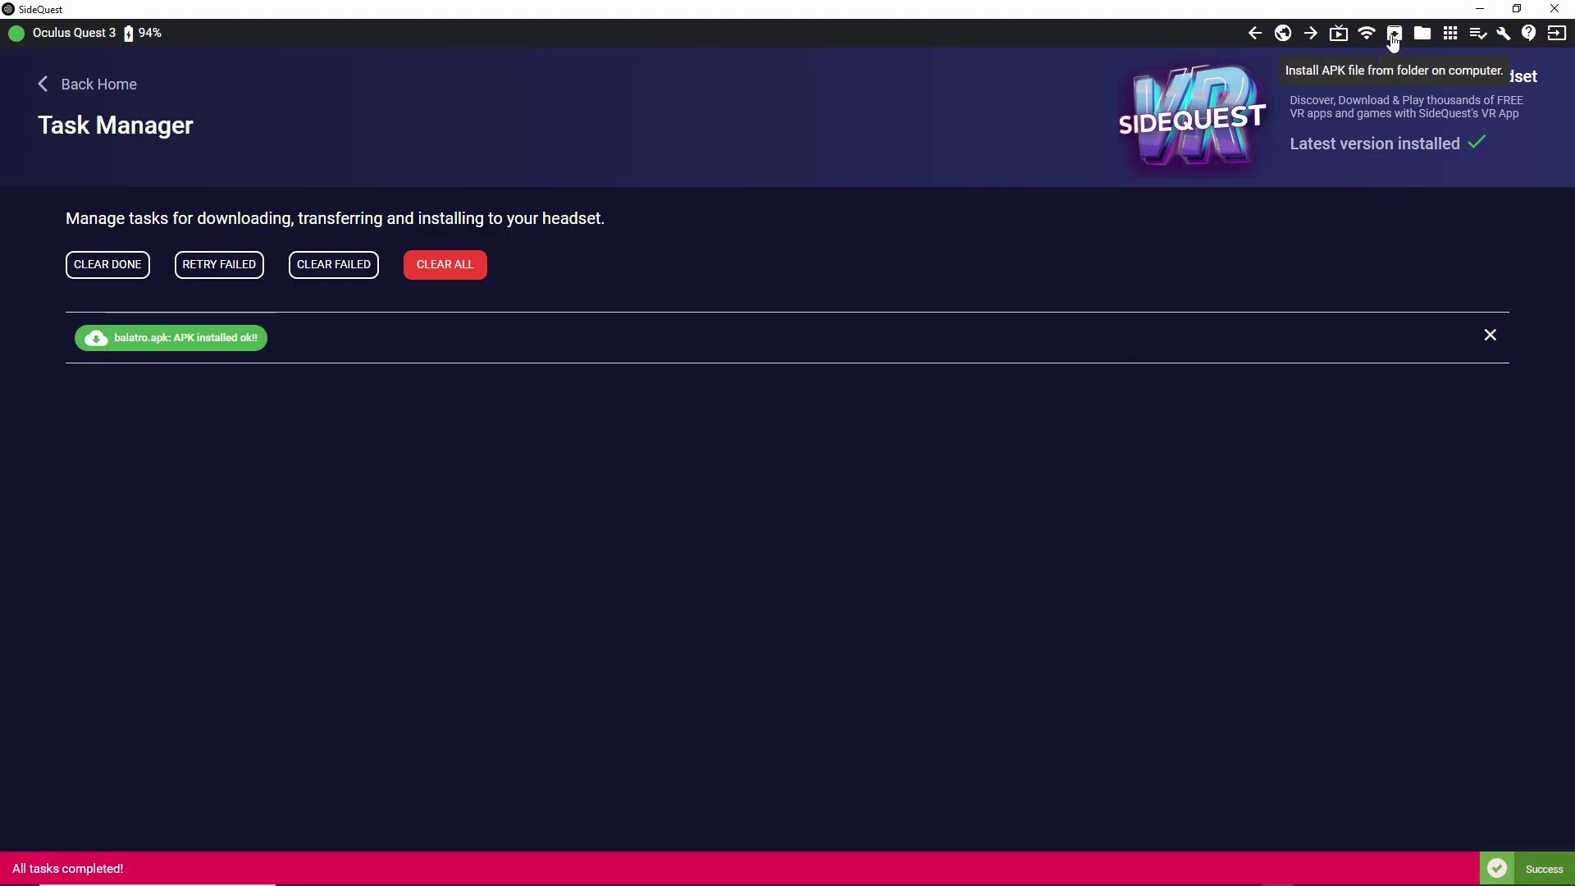
Send the DeX MAX APK to the headset for installation.
click(1394, 37)
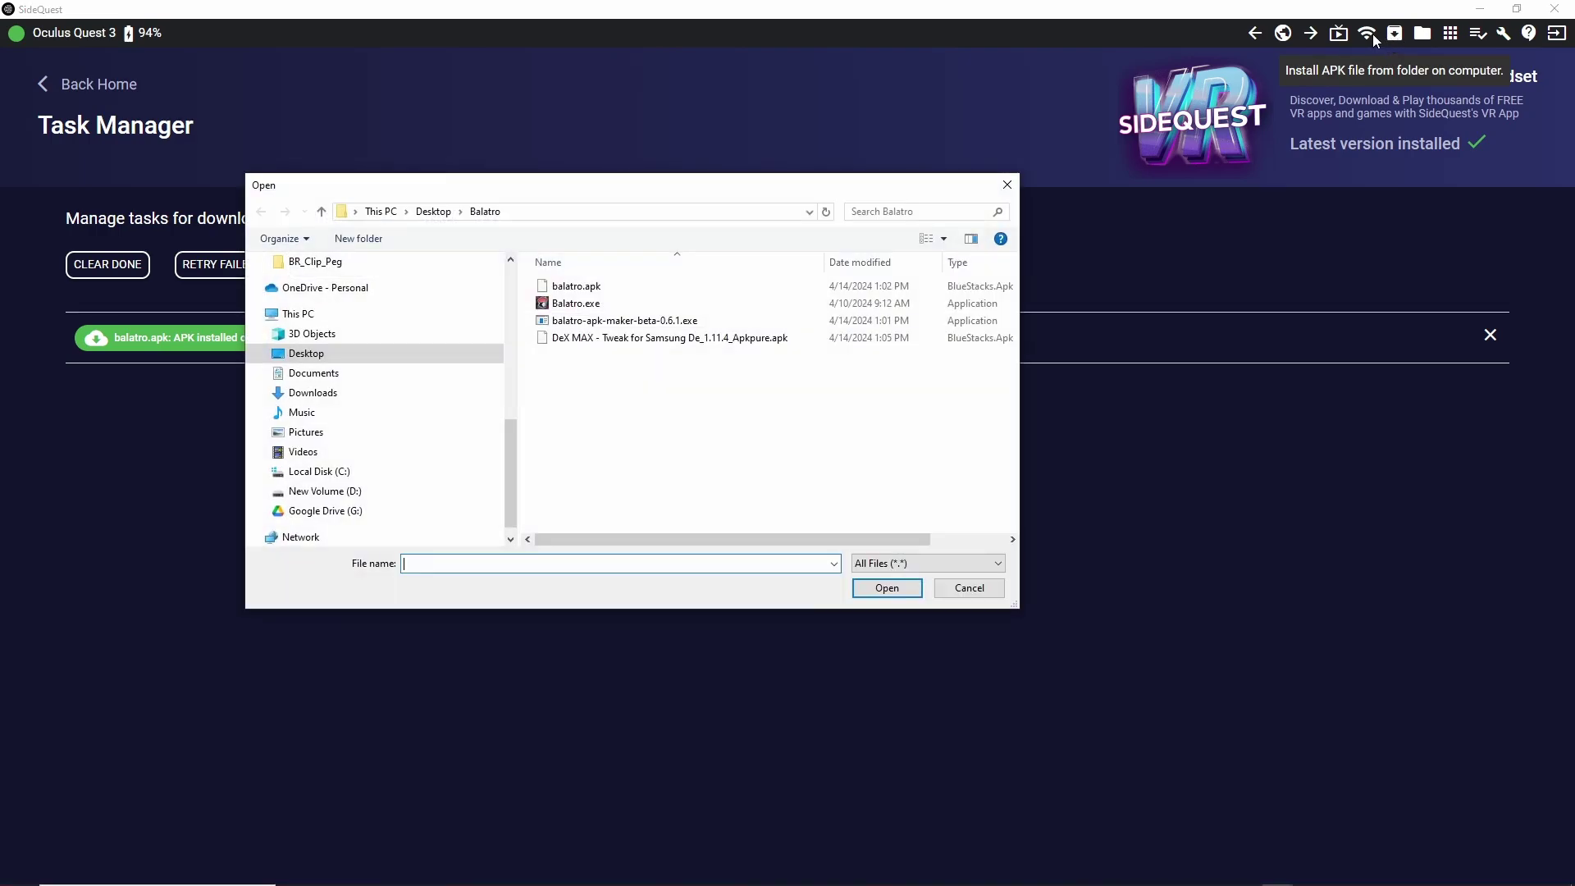
click(649, 338)
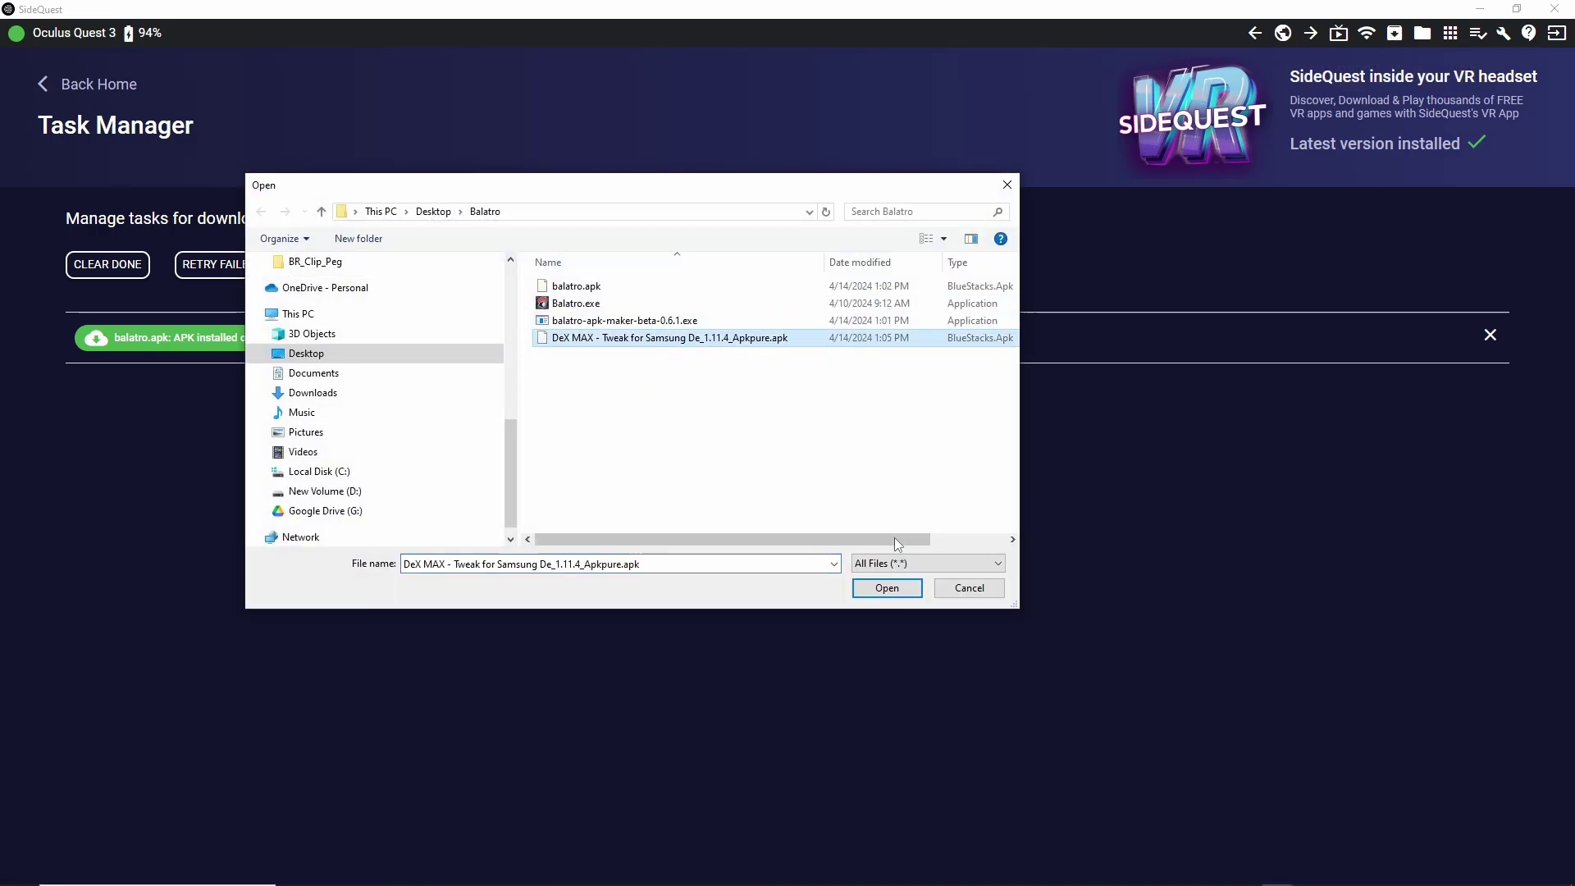
click(883, 587)
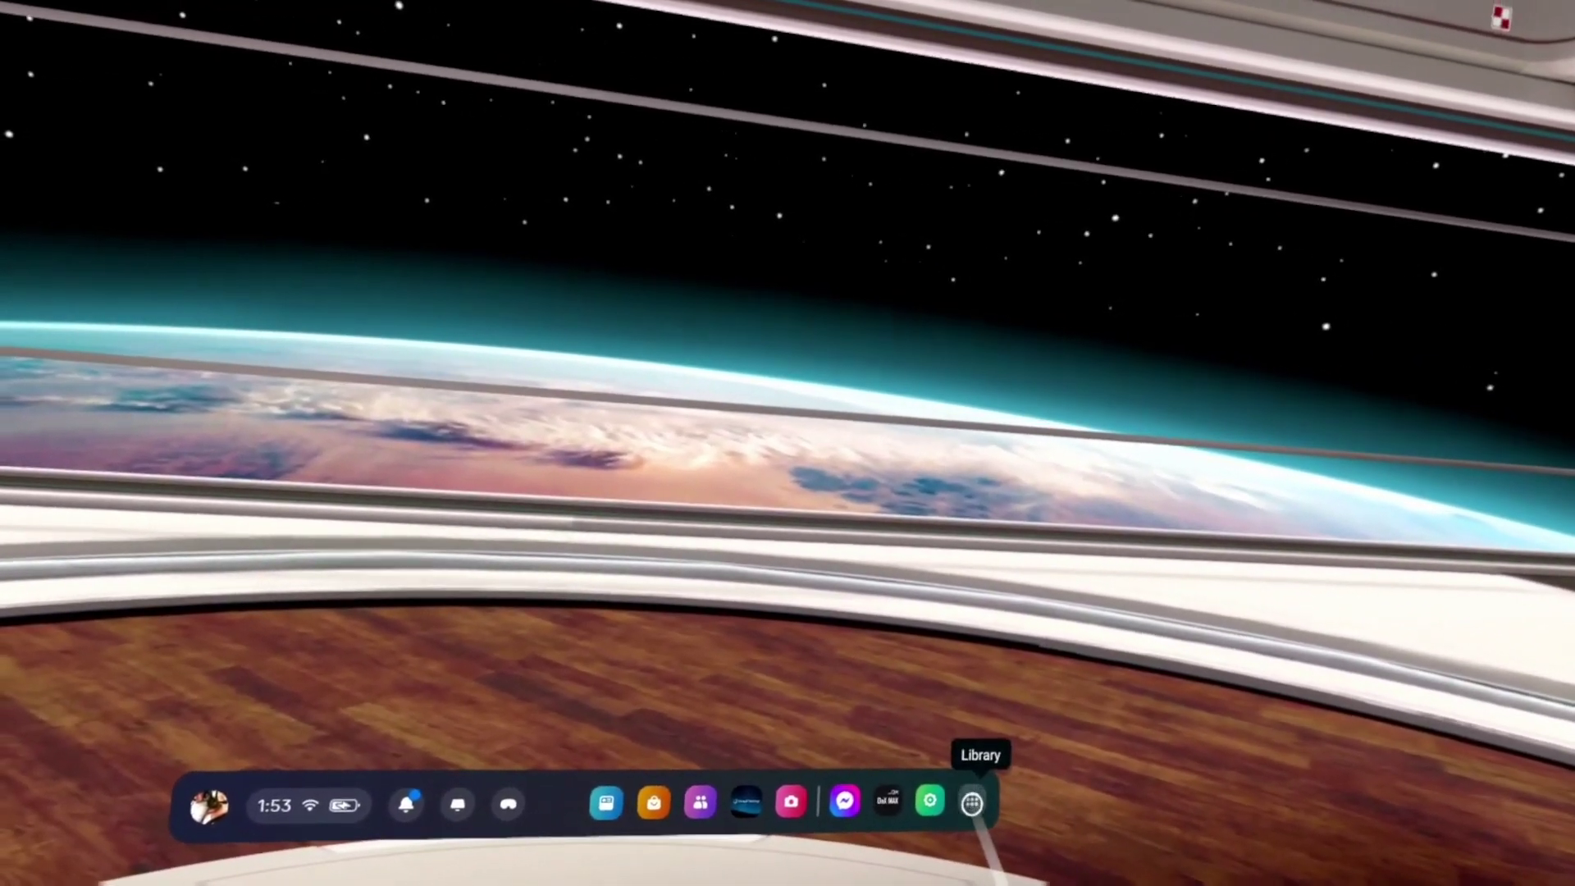
Launch DeX MAX from the Unknown sources App Library, start Balatro inside it, and press PLAY.
click(972, 804)
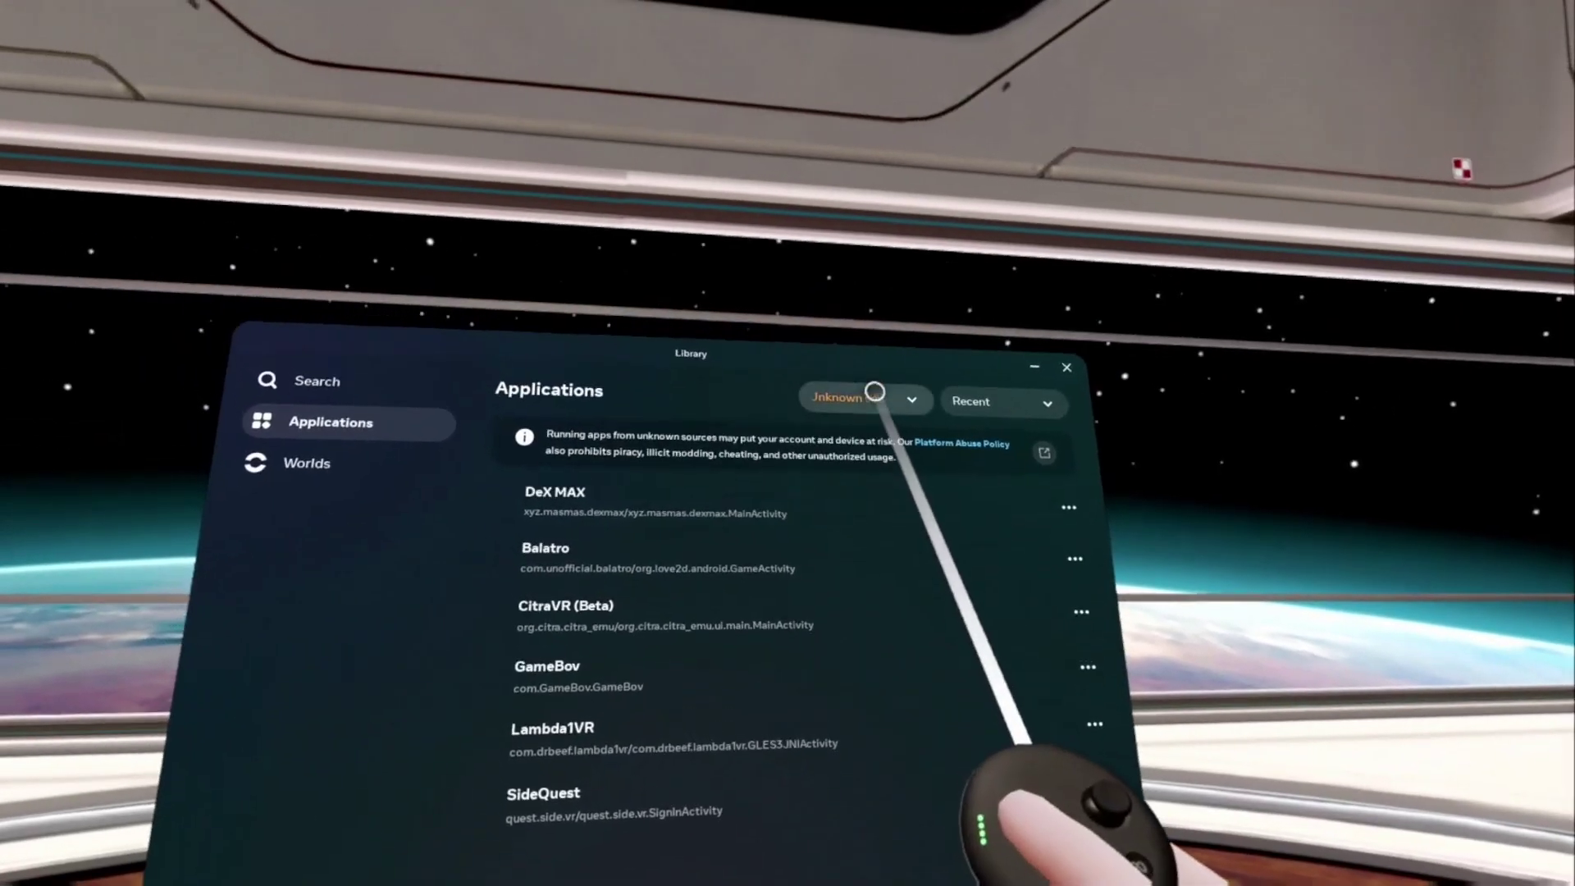
click(820, 174)
click(905, 708)
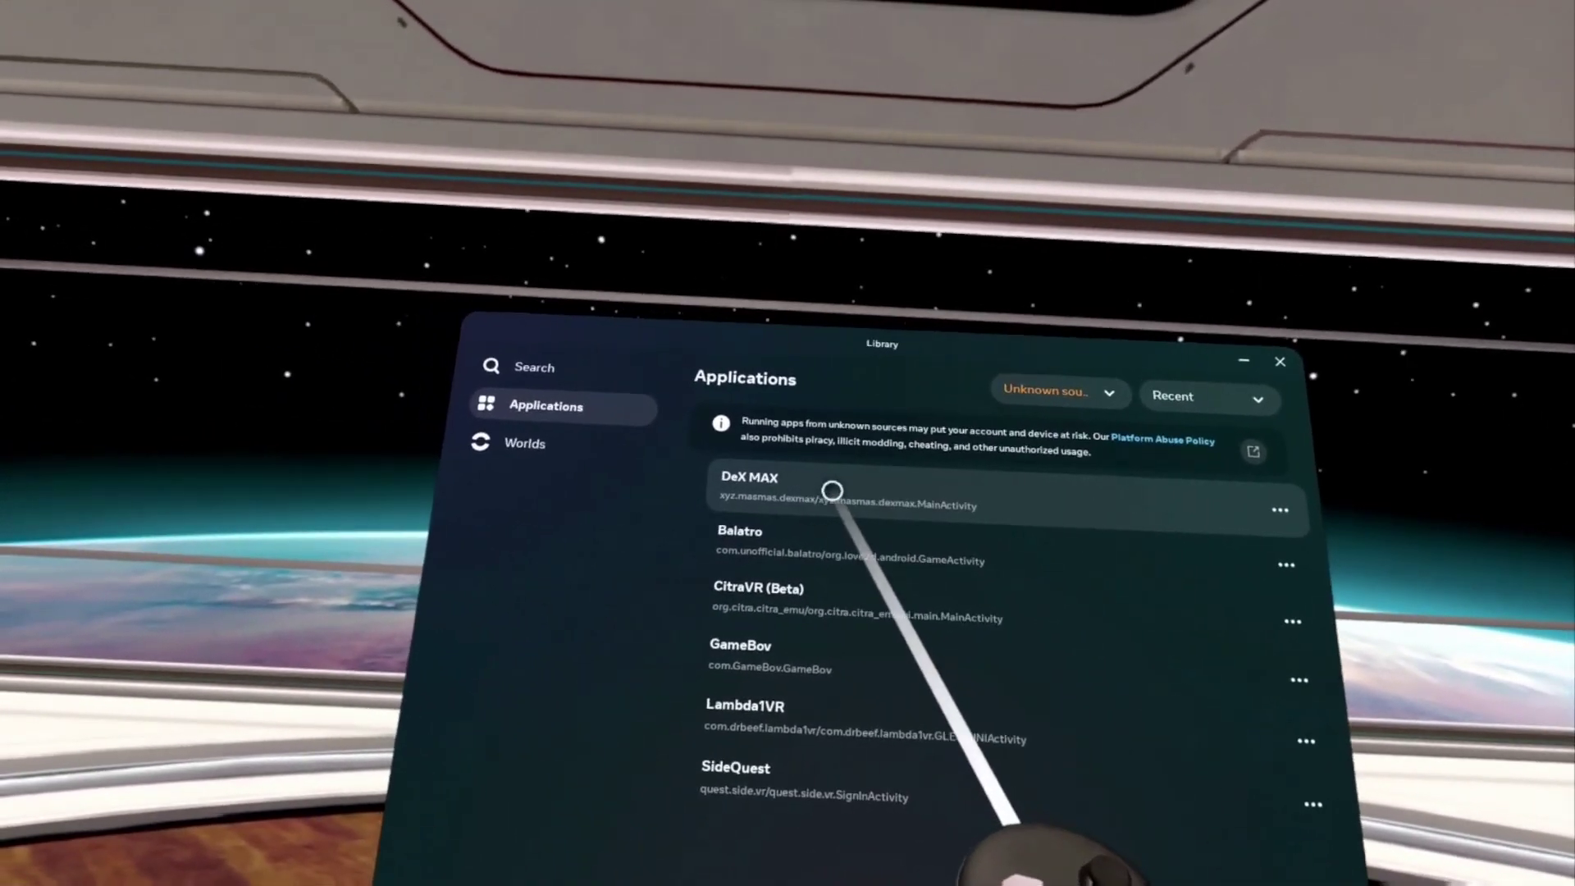
click(831, 490)
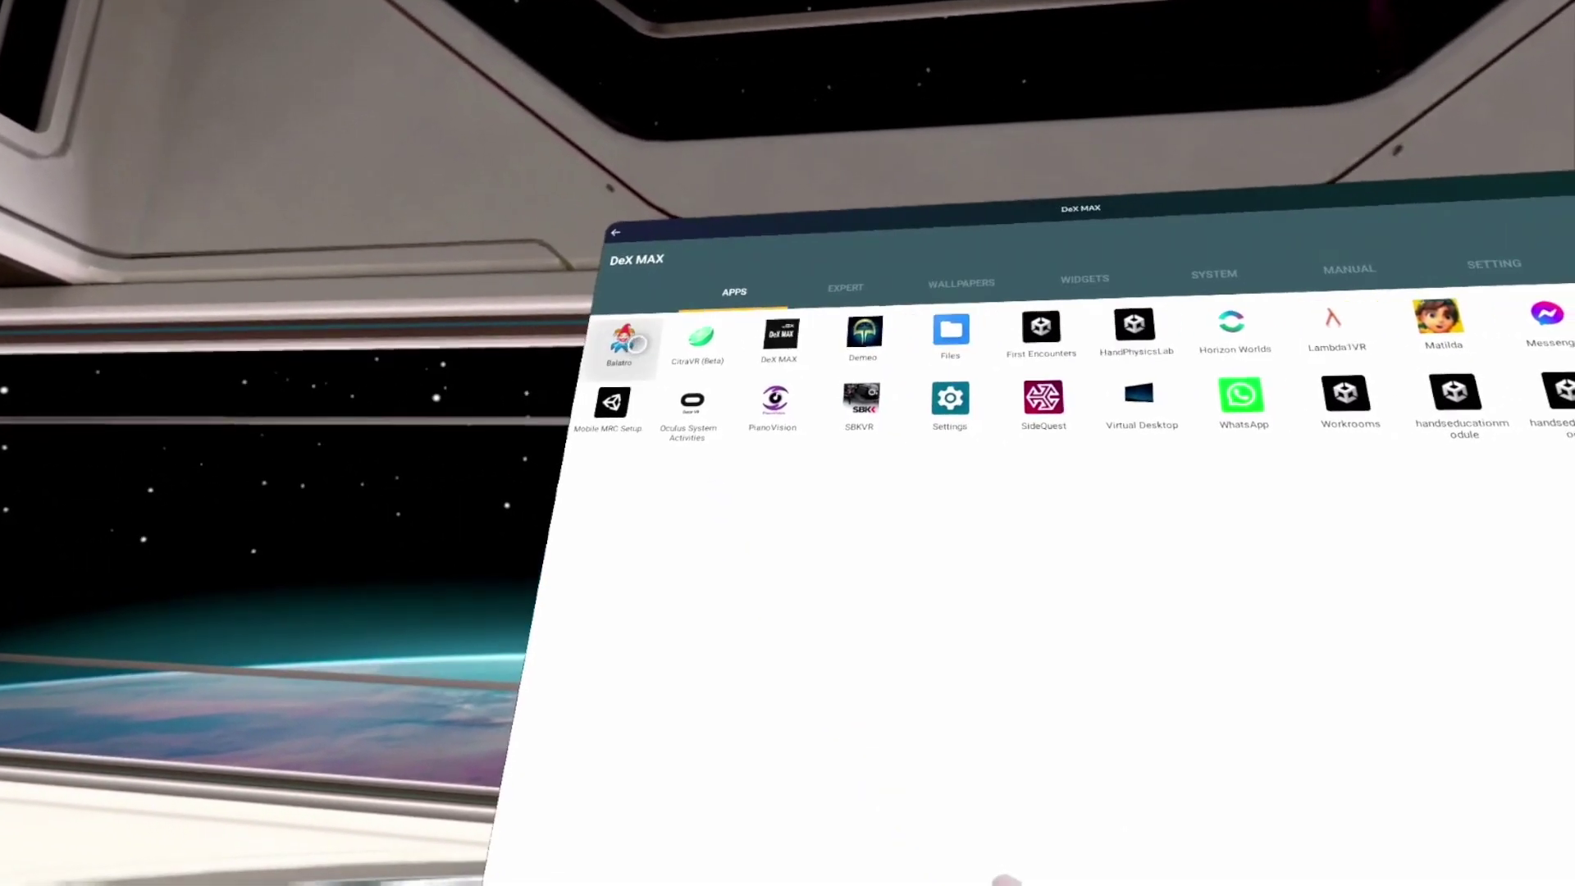
click(526, 346)
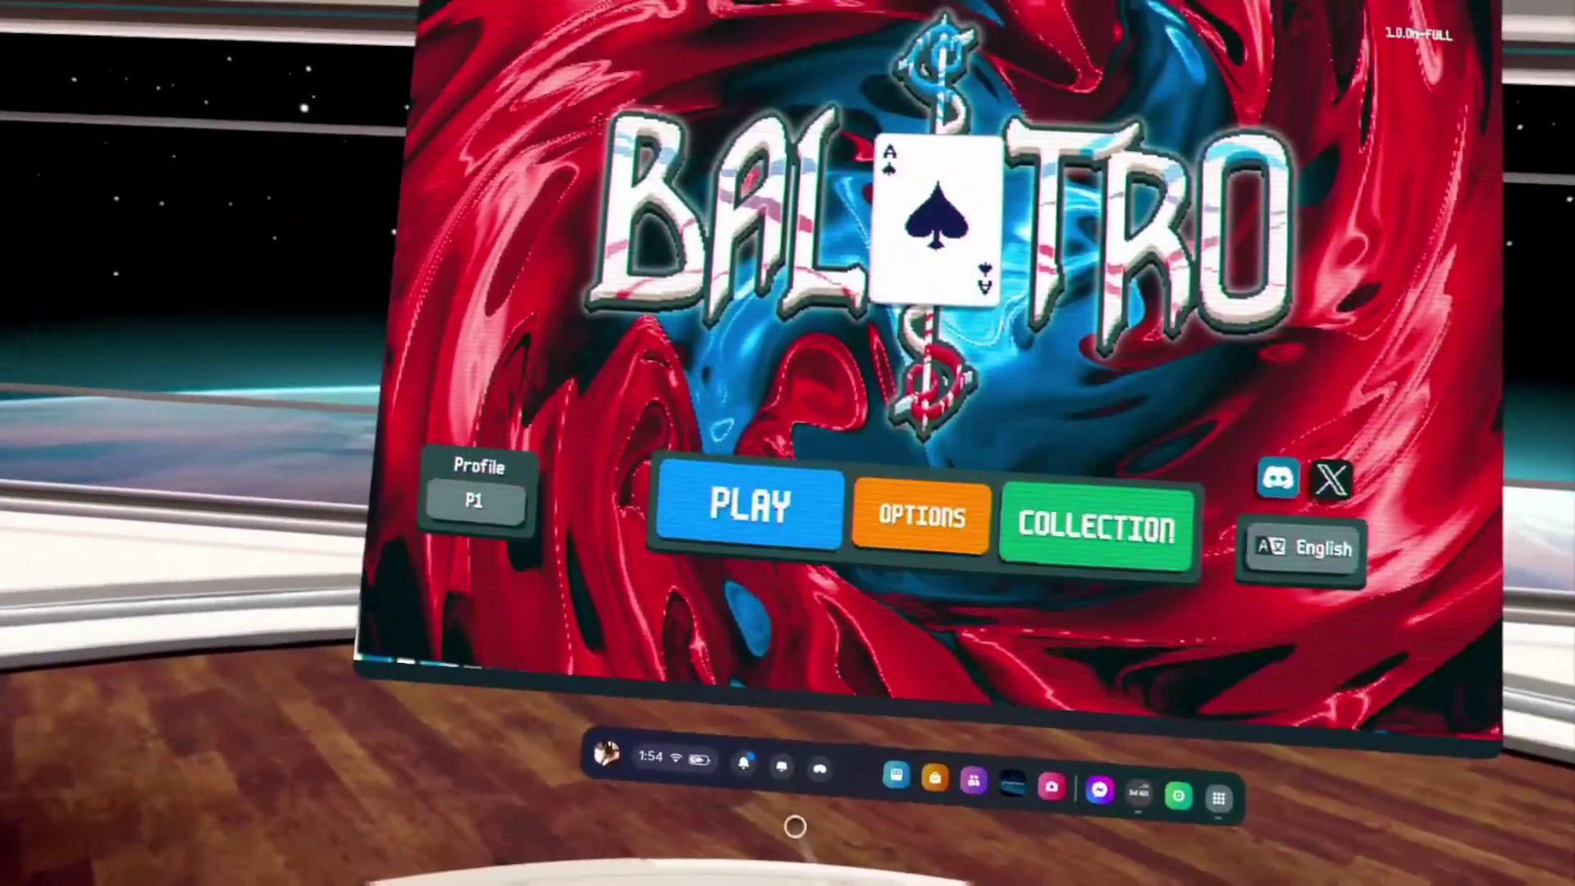
click(750, 506)
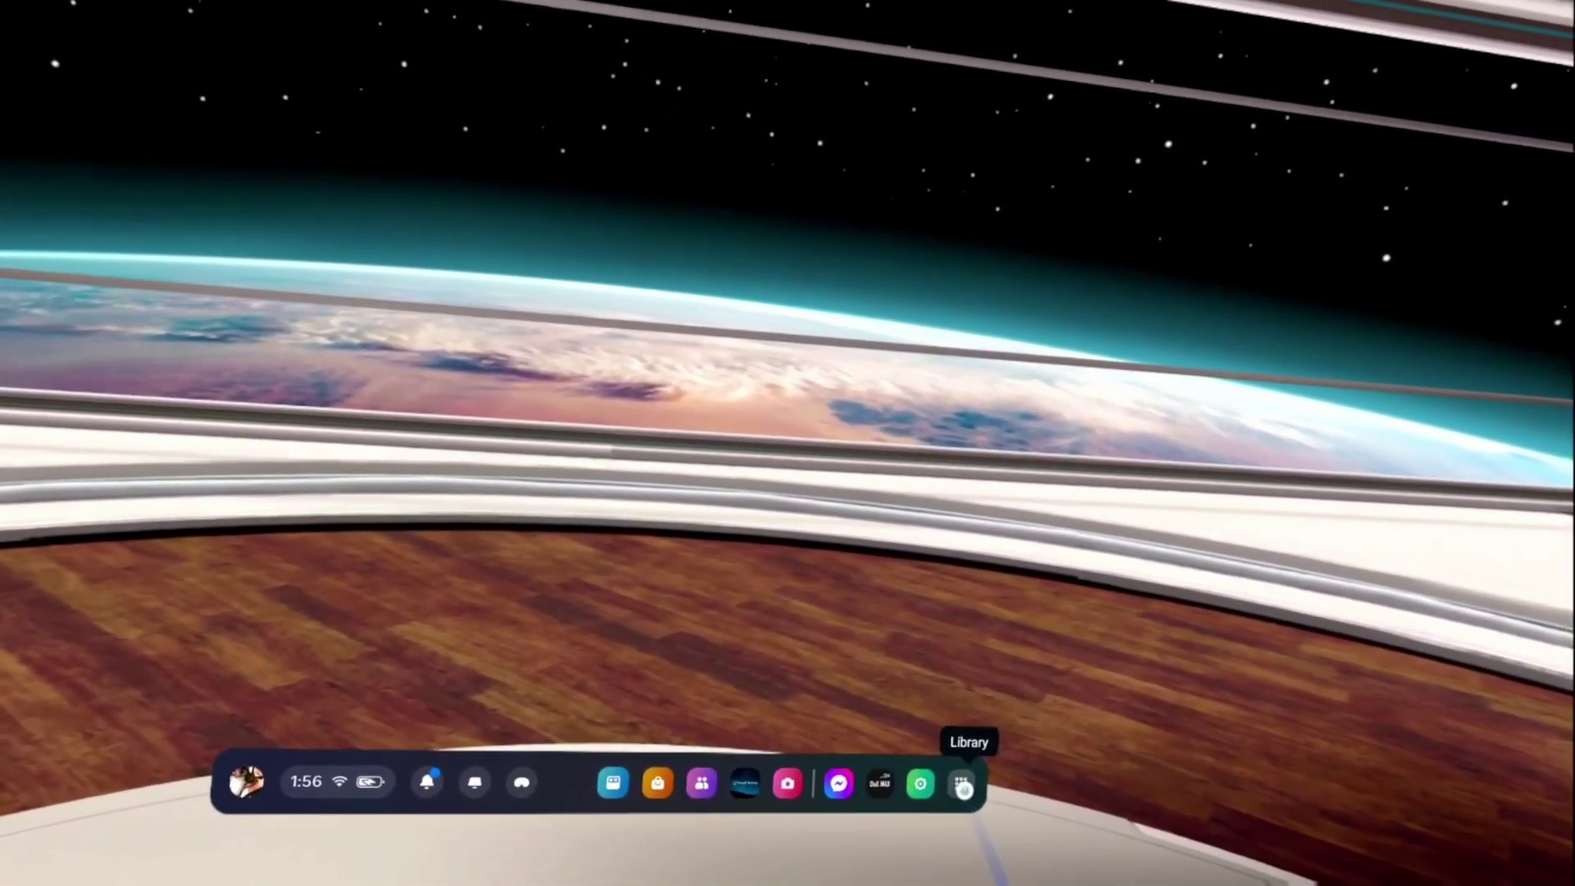
Launch Balatro directly from the Unknown sources App Library and enlarge its window.
click(963, 786)
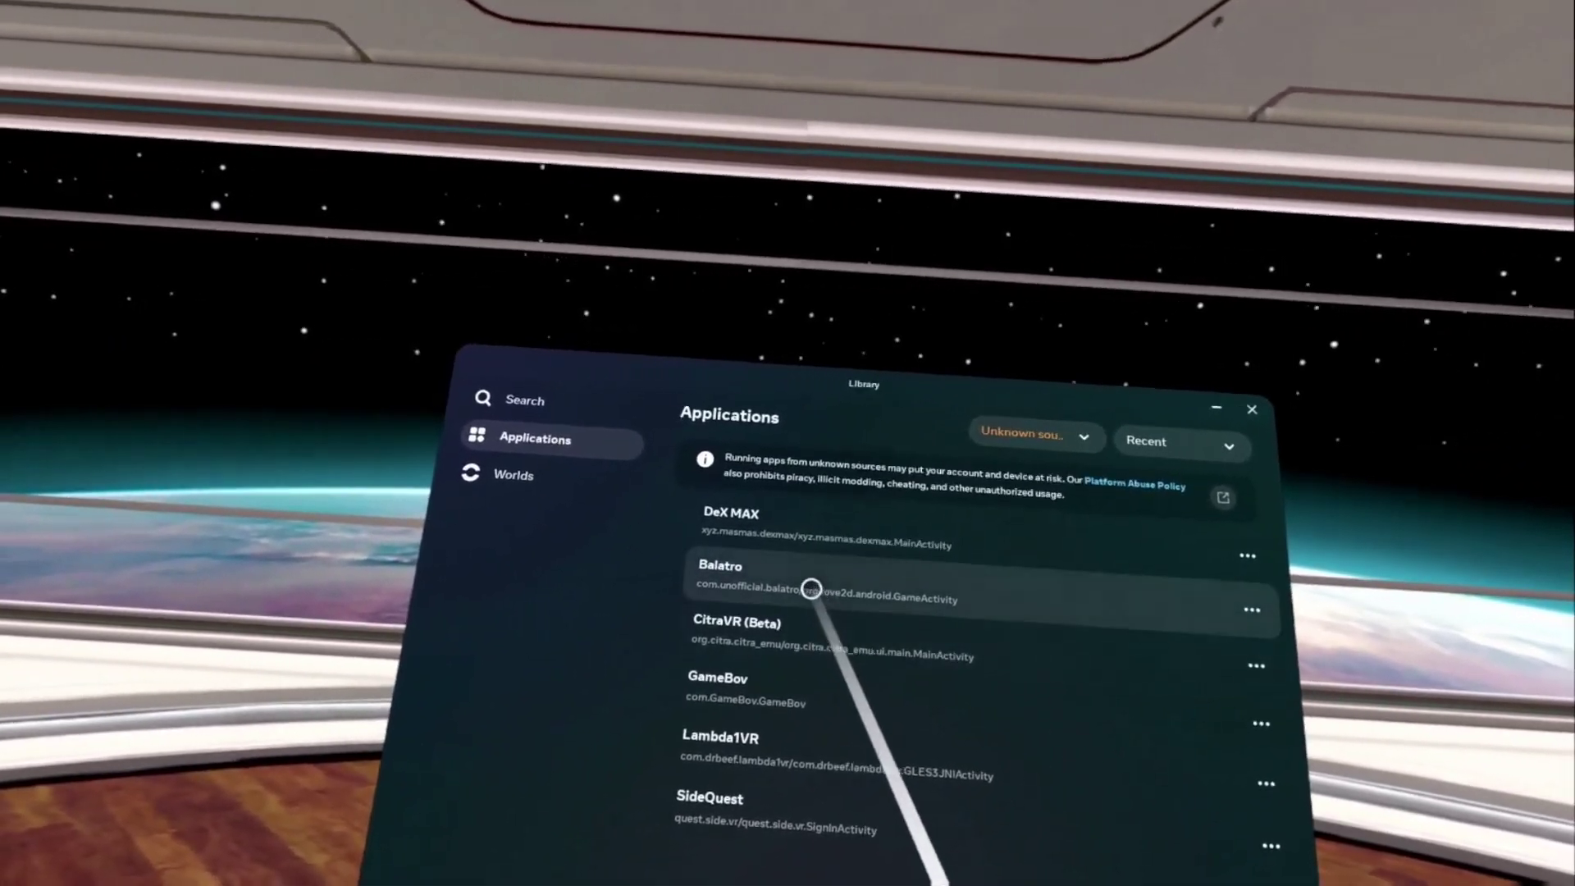
click(810, 583)
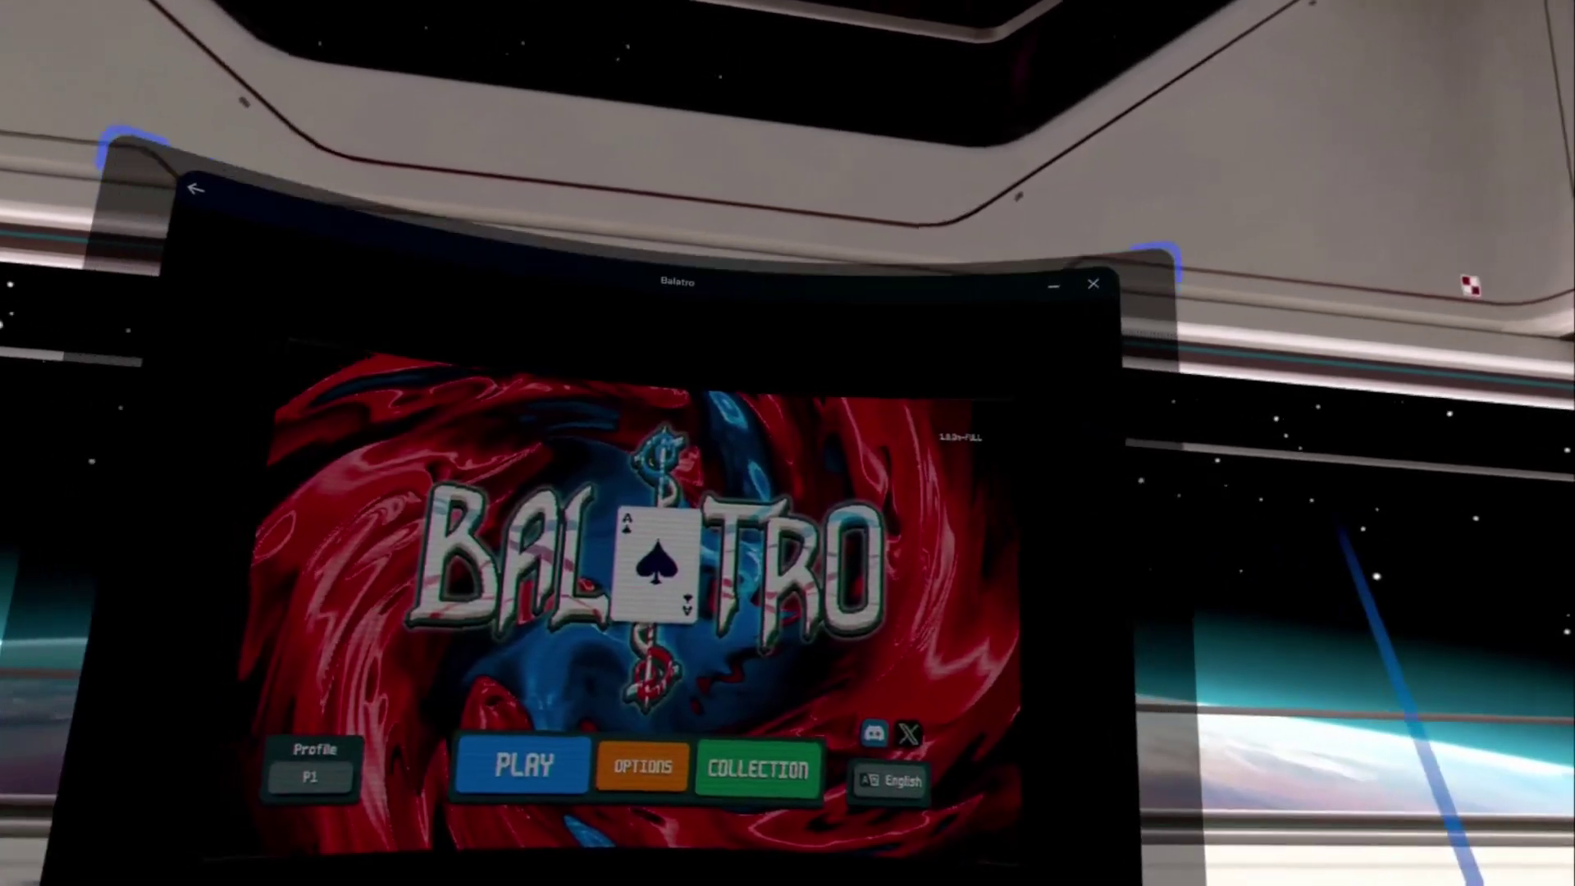
drag(1078, 277, 1265, 394)
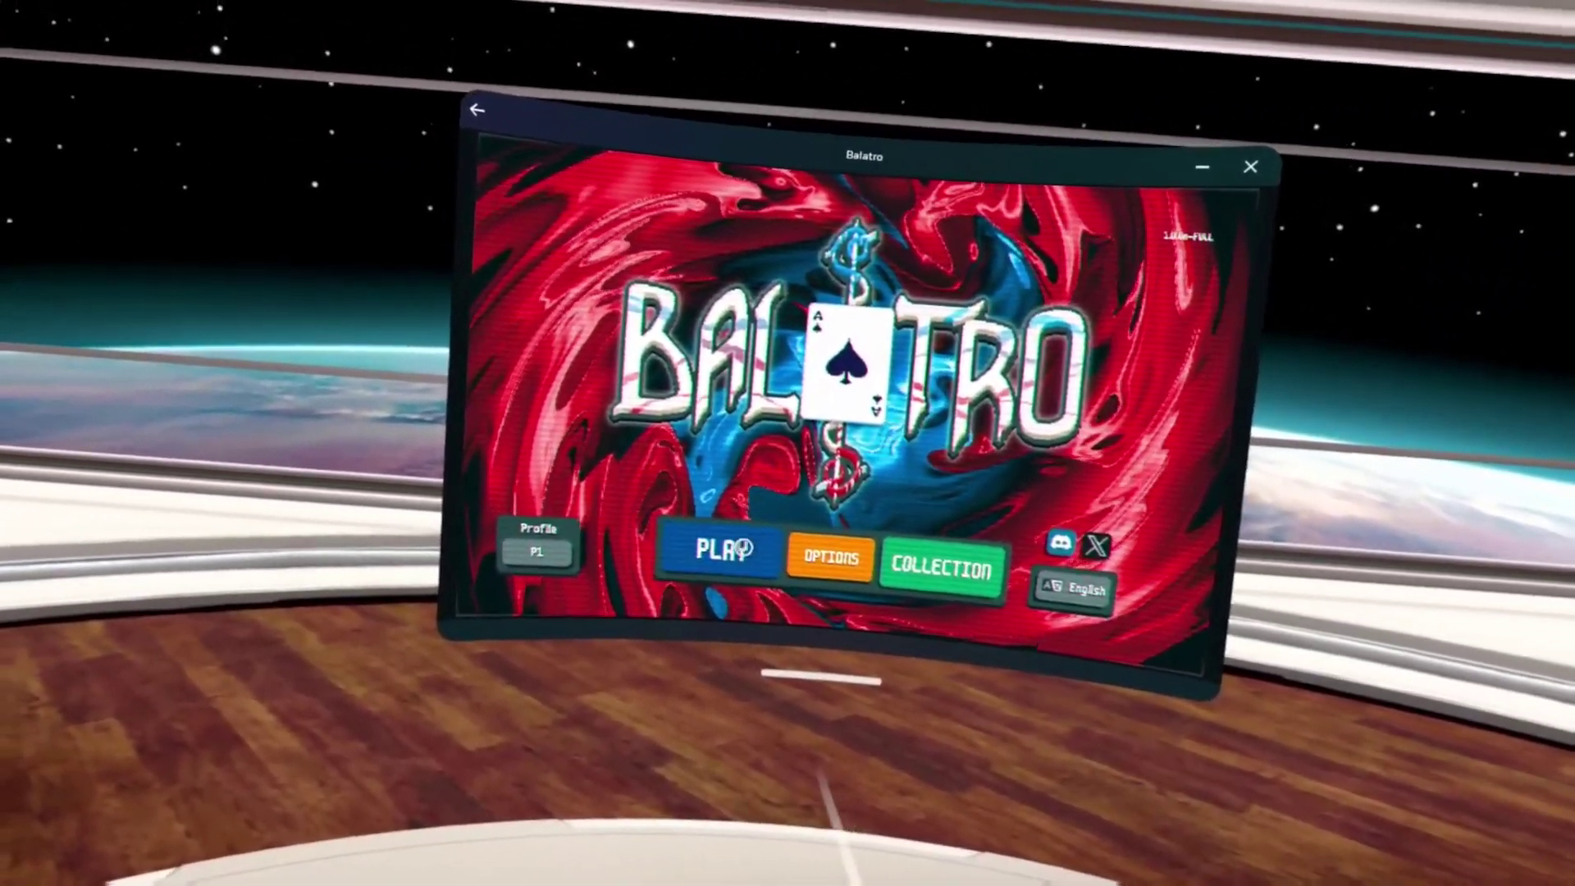
Resume the saved Round 3 run against The Hook and view its Poker Hands info.
click(708, 565)
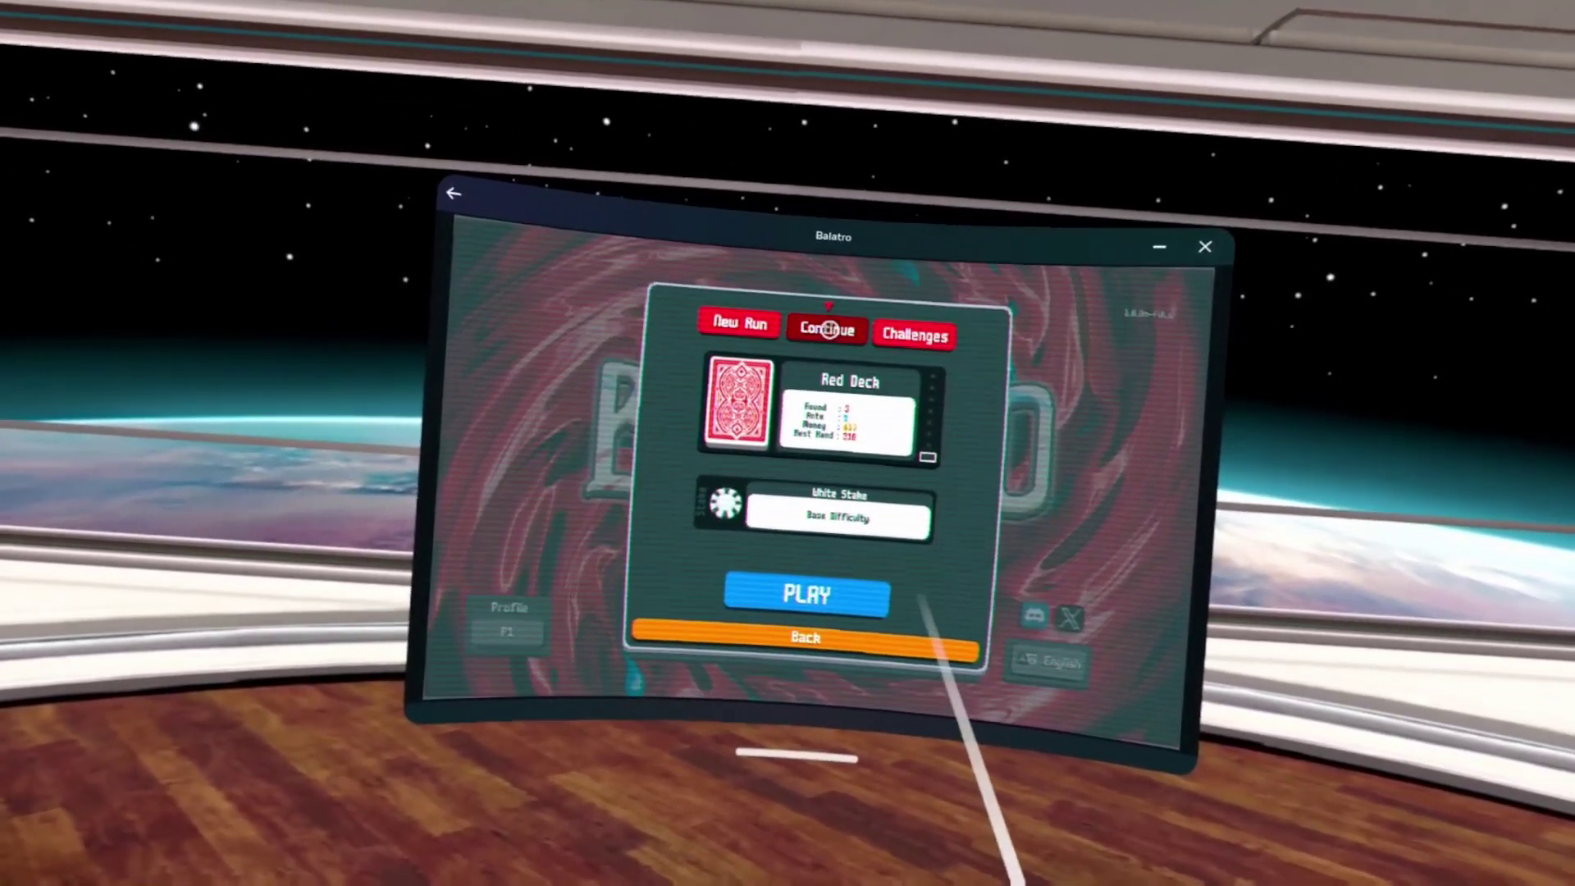
click(800, 581)
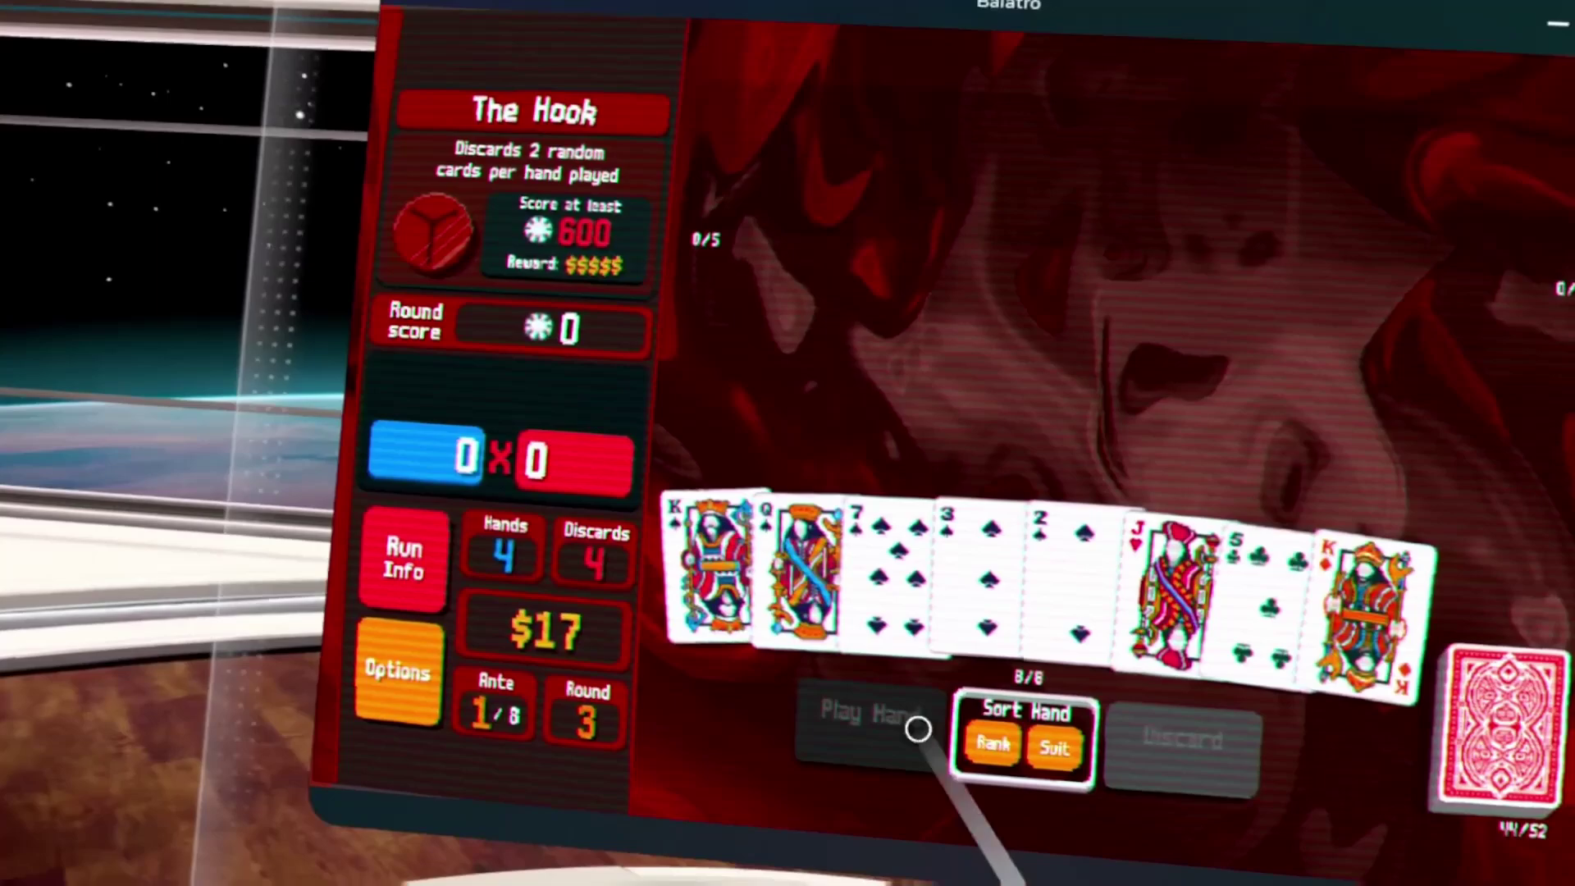
mouse_move(800, 603)
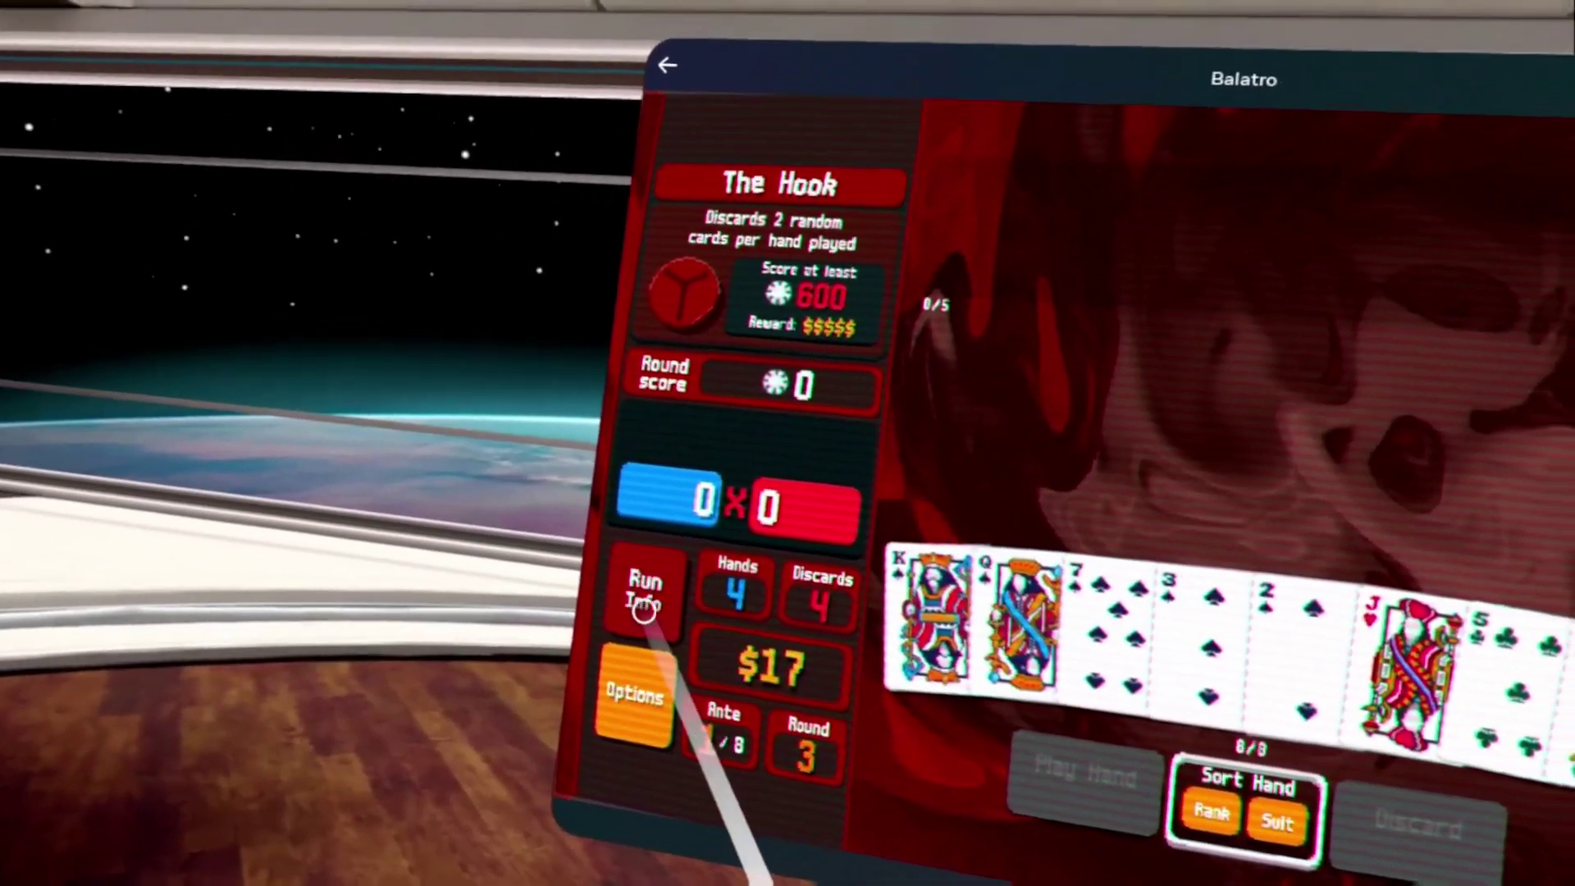
click(188, 515)
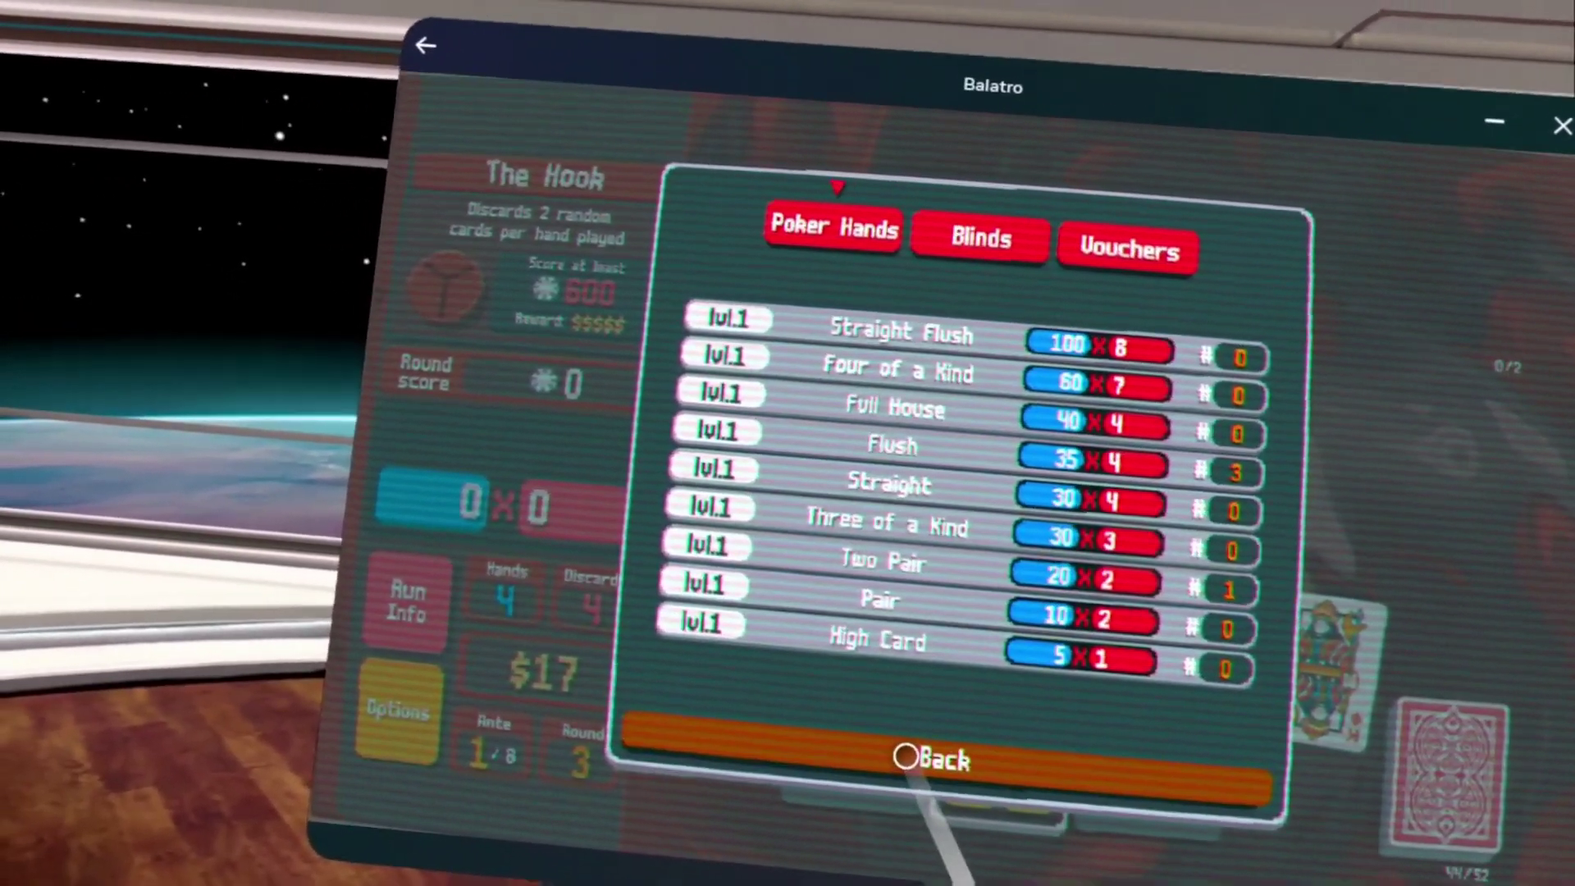
Close Poker Hands, check Options, then enlarge the Balatro window and bring it closer.
click(911, 753)
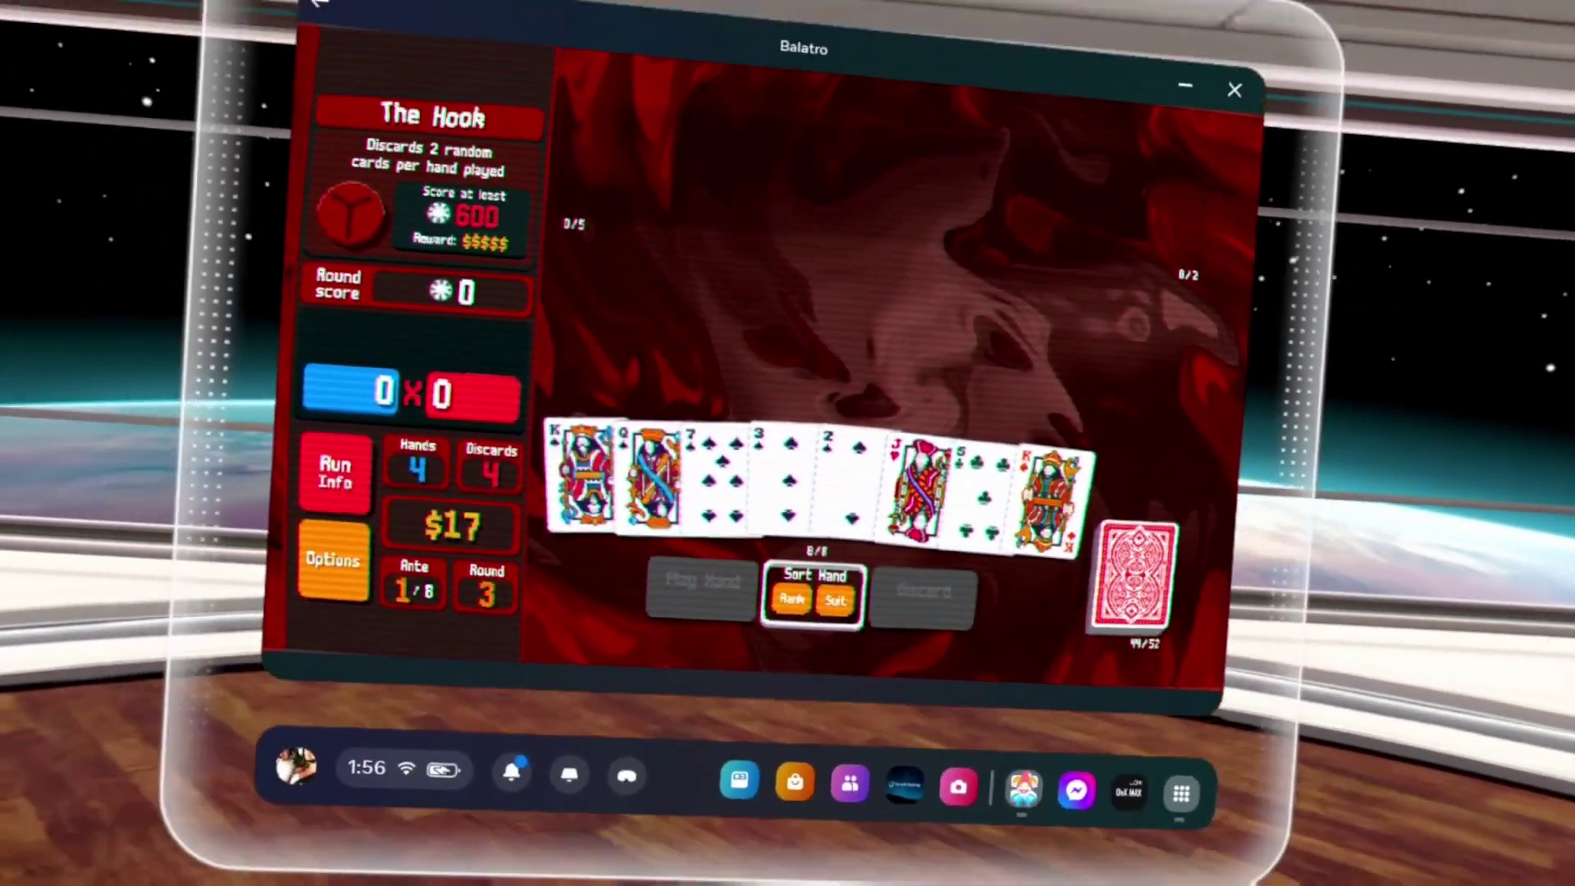
click(359, 568)
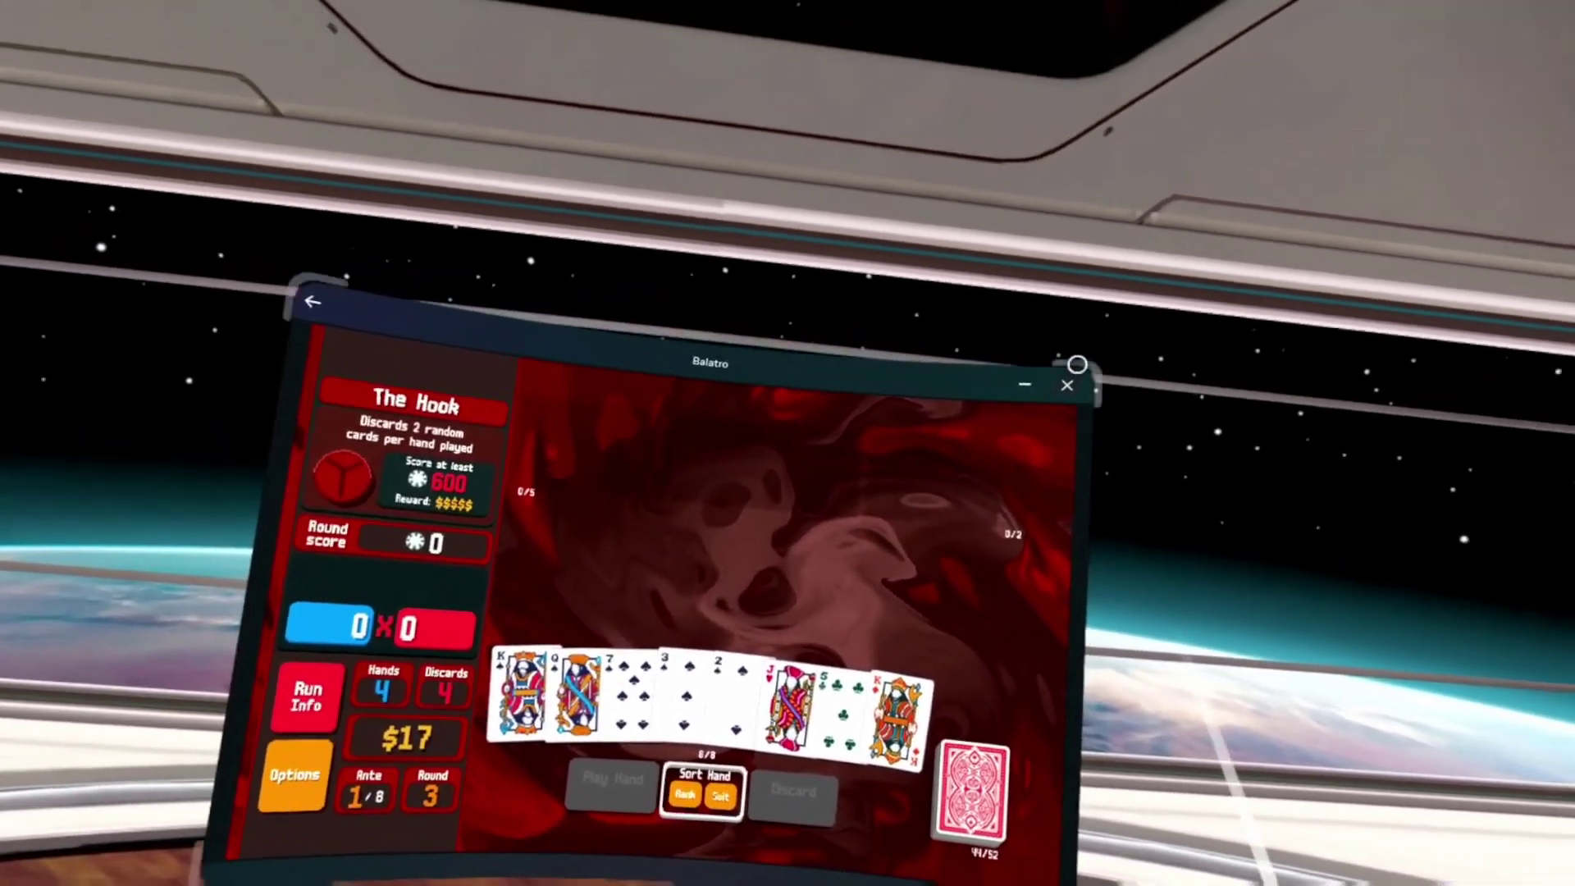
drag(1077, 364, 1269, 204)
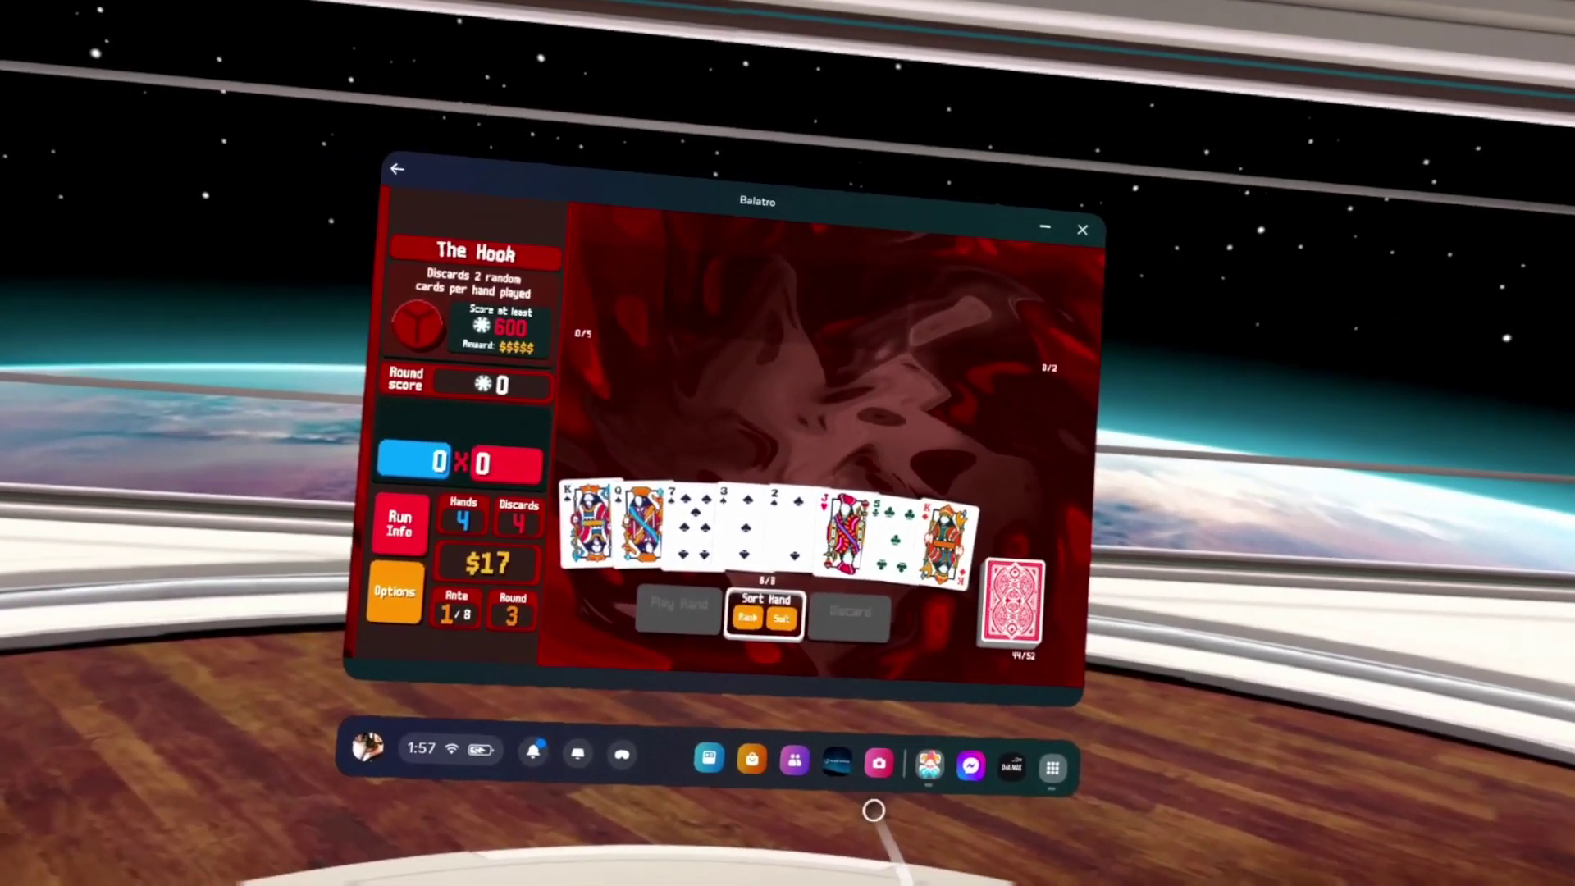
drag(874, 811, 869, 882)
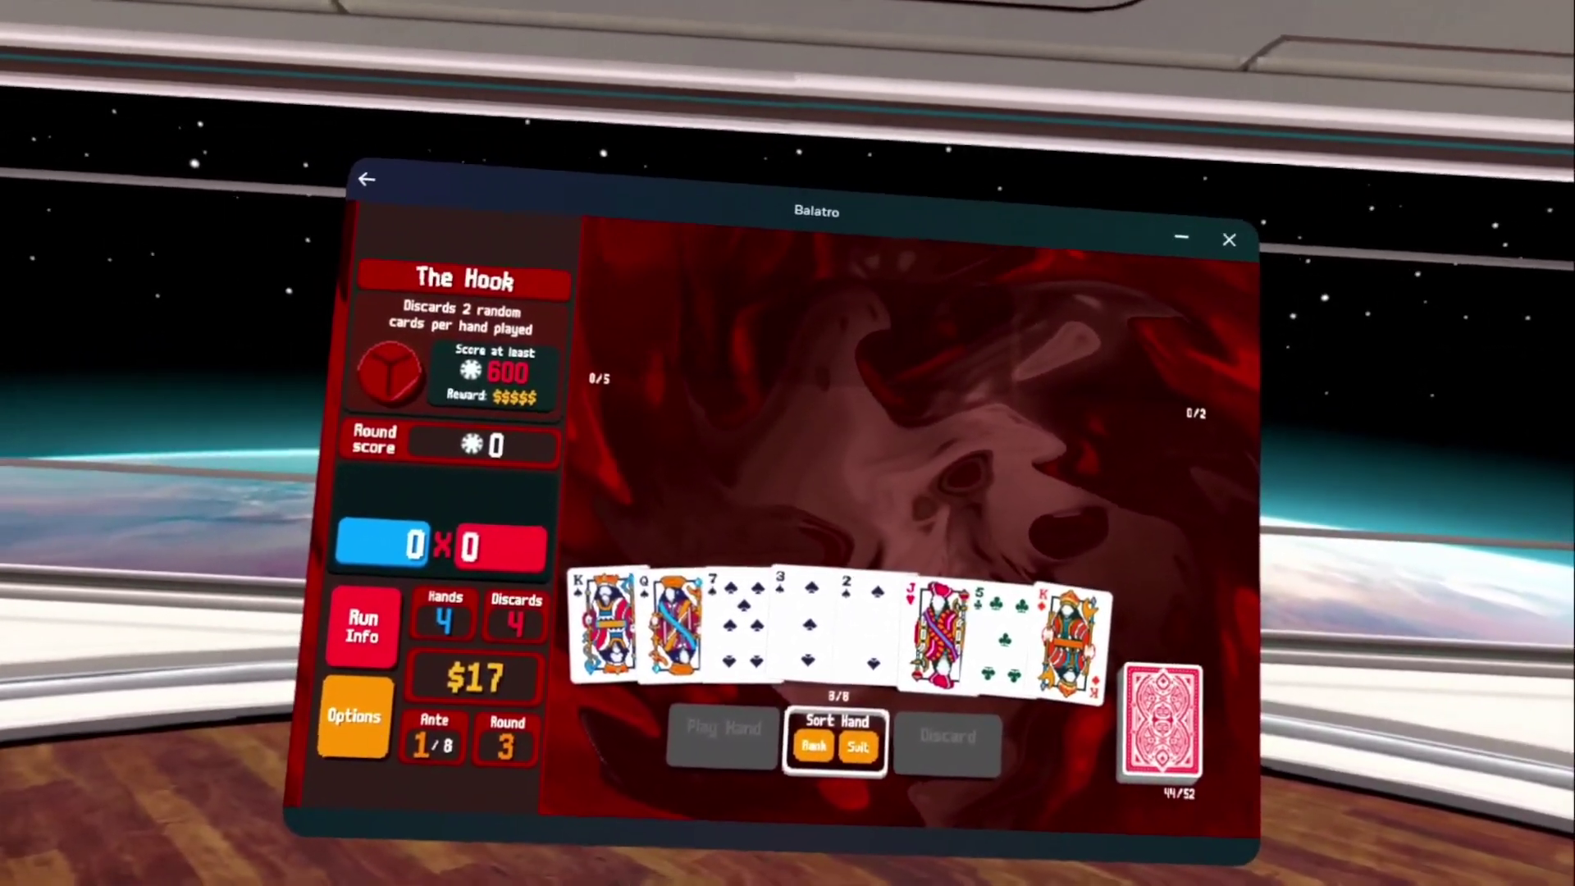